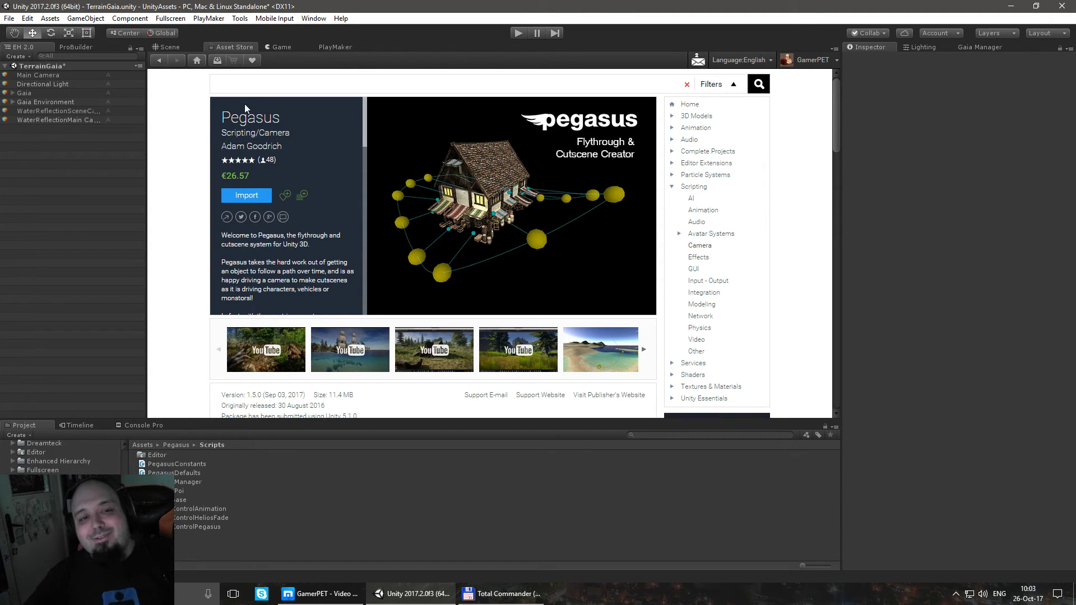
Open the Pegasus publisher's page in the Asset Store and browse the publisher's other assets
{"action": "left_click", "coordinate": [279, 147]}
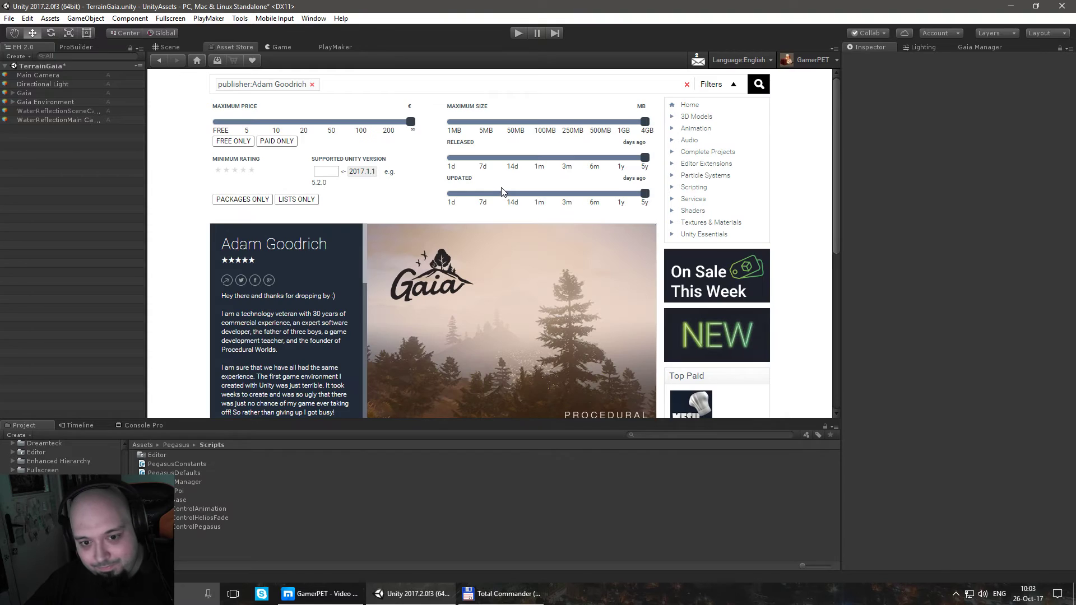
{"action": "scroll", "coordinate": [504, 196], "scroll_direction": "down", "scroll_amount": 5}
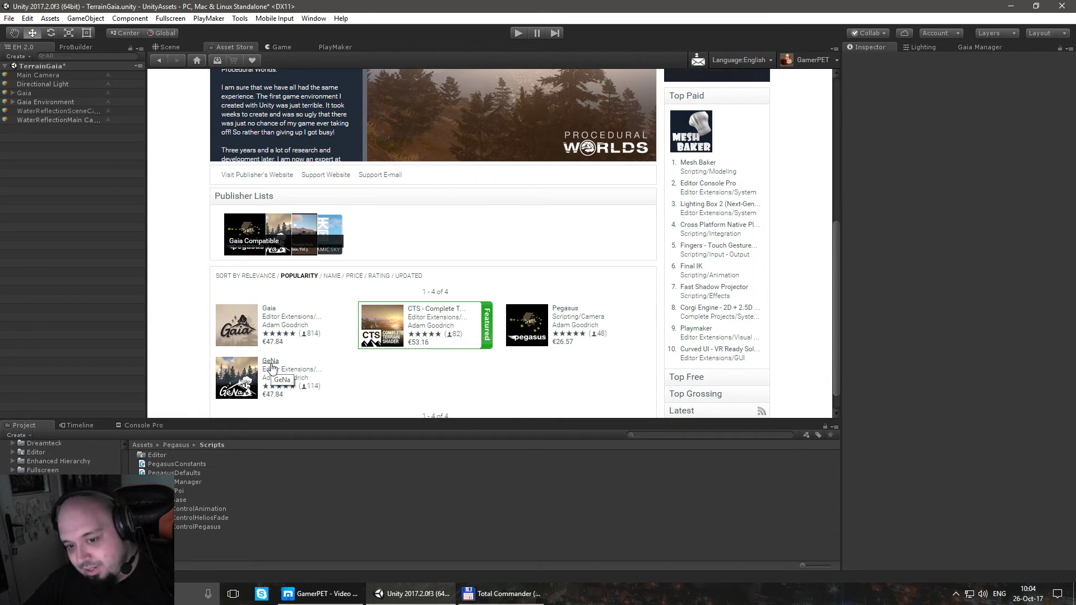
Return to the terrain scene and add a Pegasus Manager object to it
{"action": "left_click", "coordinate": [185, 44]}
{"action": "right_click_drag", "start_coordinate": [359, 225], "coordinate": [476, 236]}
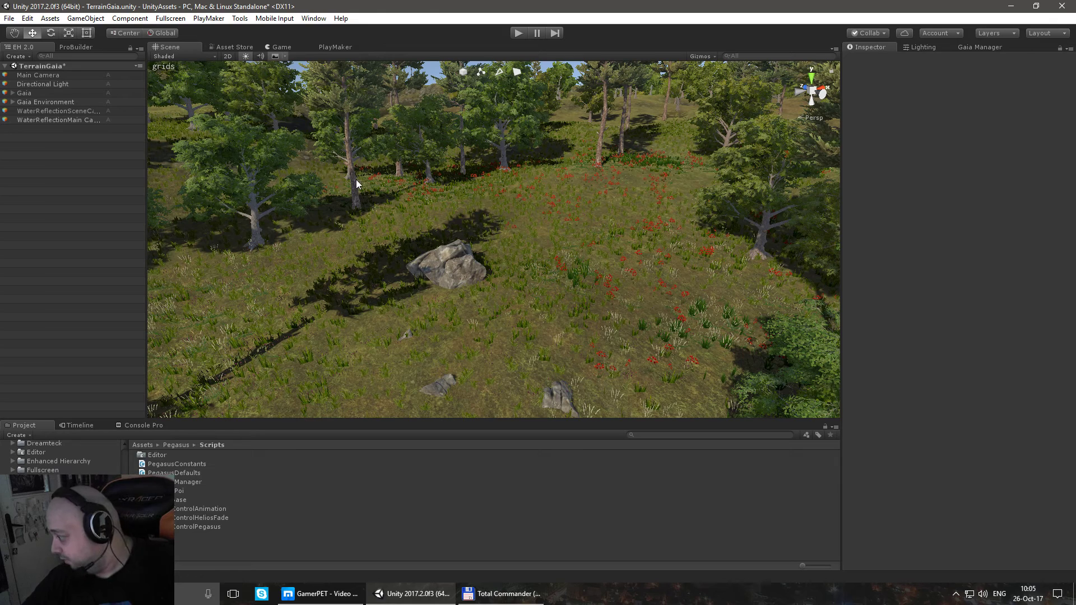
{"action": "right_click", "coordinate": [73, 188]}
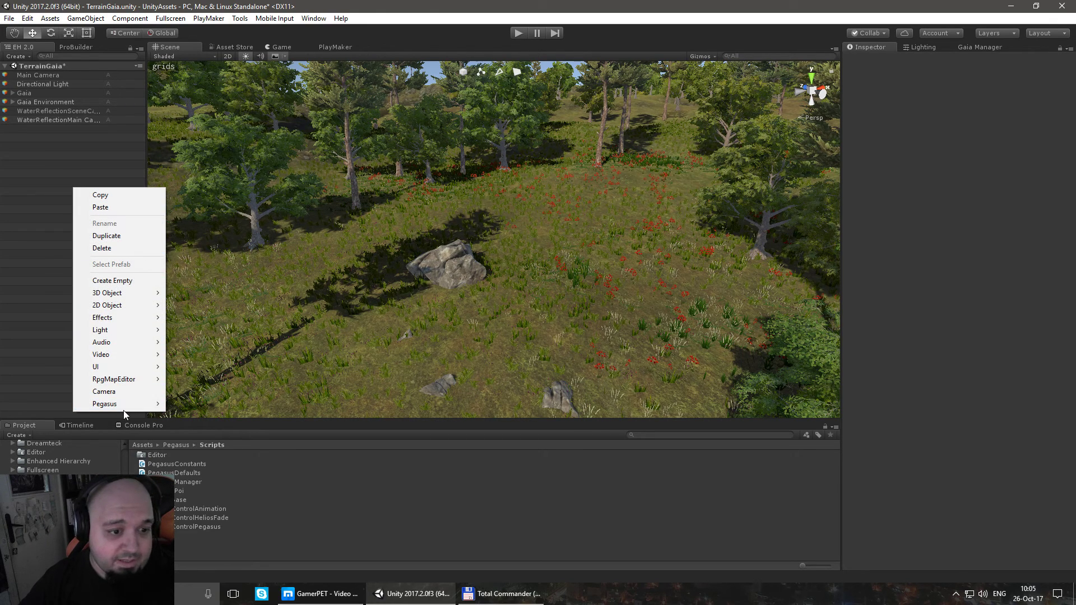
{"action": "mouse_move", "coordinate": [123, 404]}
{"action": "left_click", "coordinate": [217, 404]}
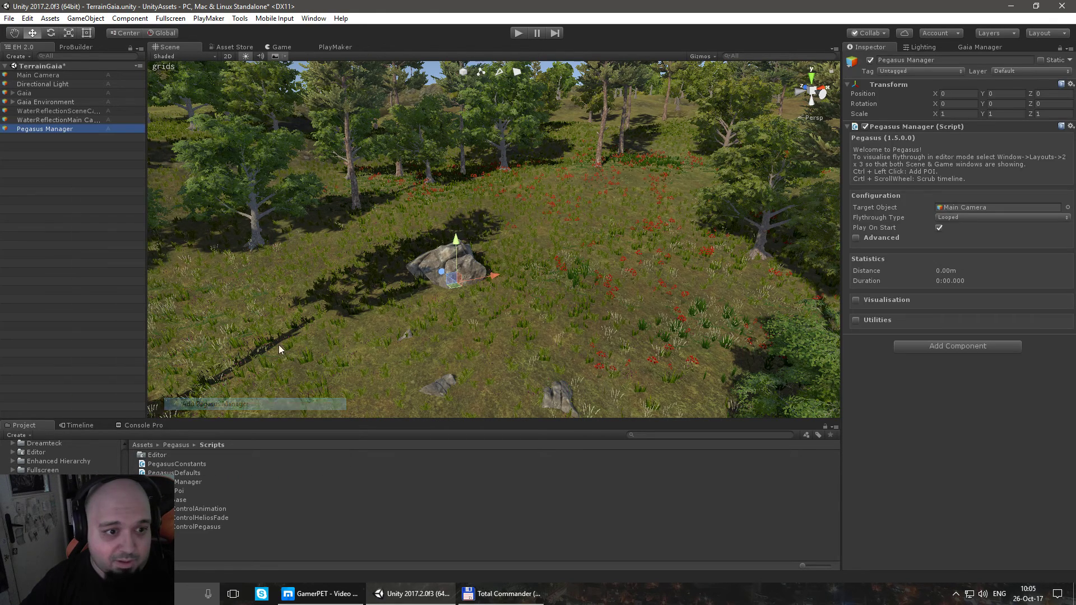
{"action": "right_click", "coordinate": [49, 190]}
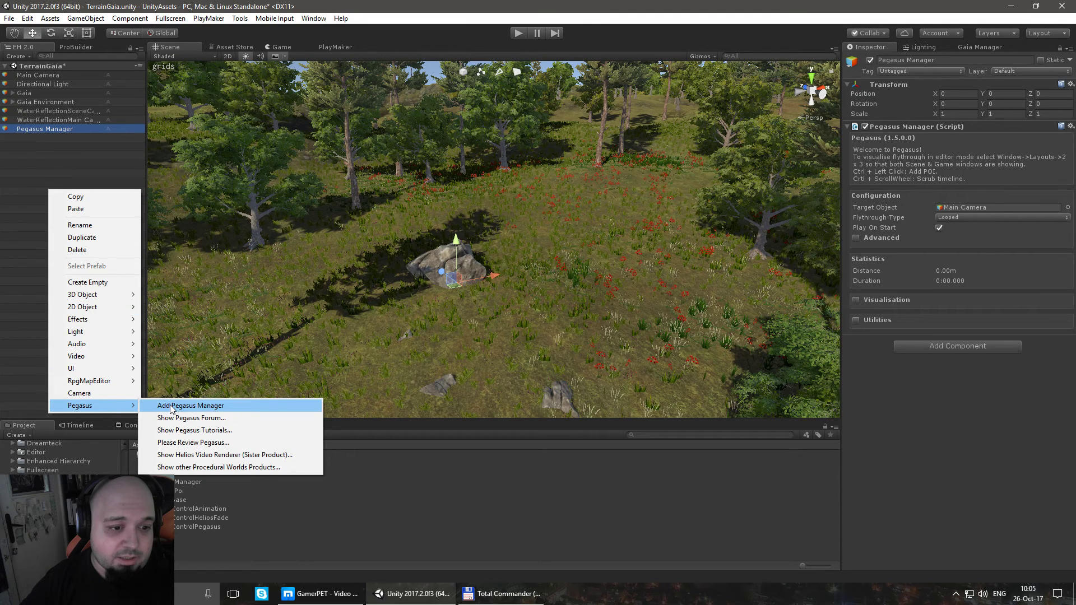
{"action": "left_click", "coordinate": [7, 165]}
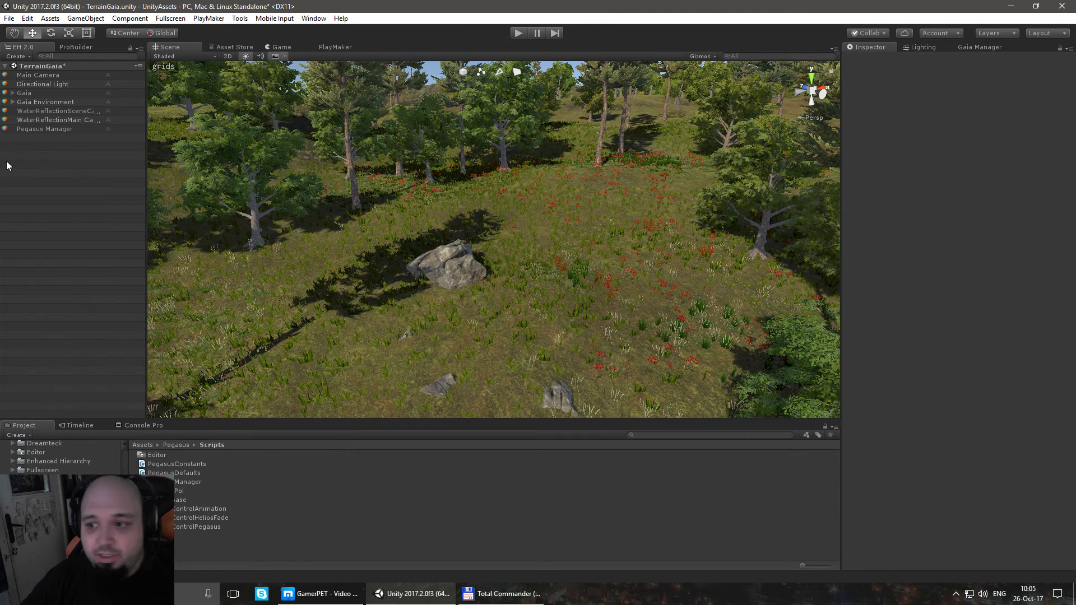
Expand the Advanced, Visualisation and Utilities settings of the Pegasus Manager
{"action": "left_click", "coordinate": [56, 131]}
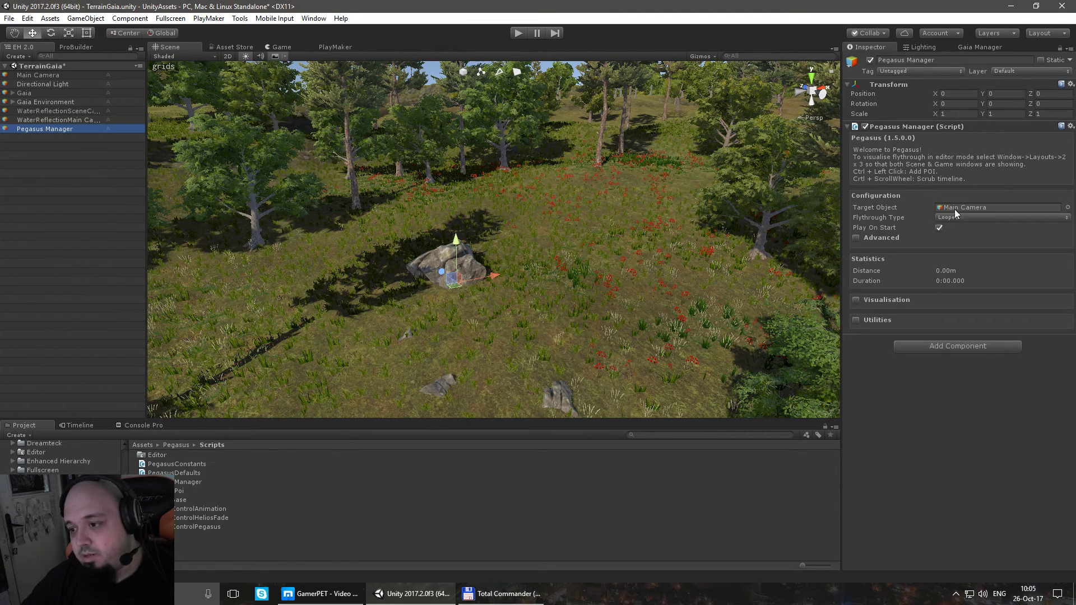
{"action": "left_click", "coordinate": [871, 239]}
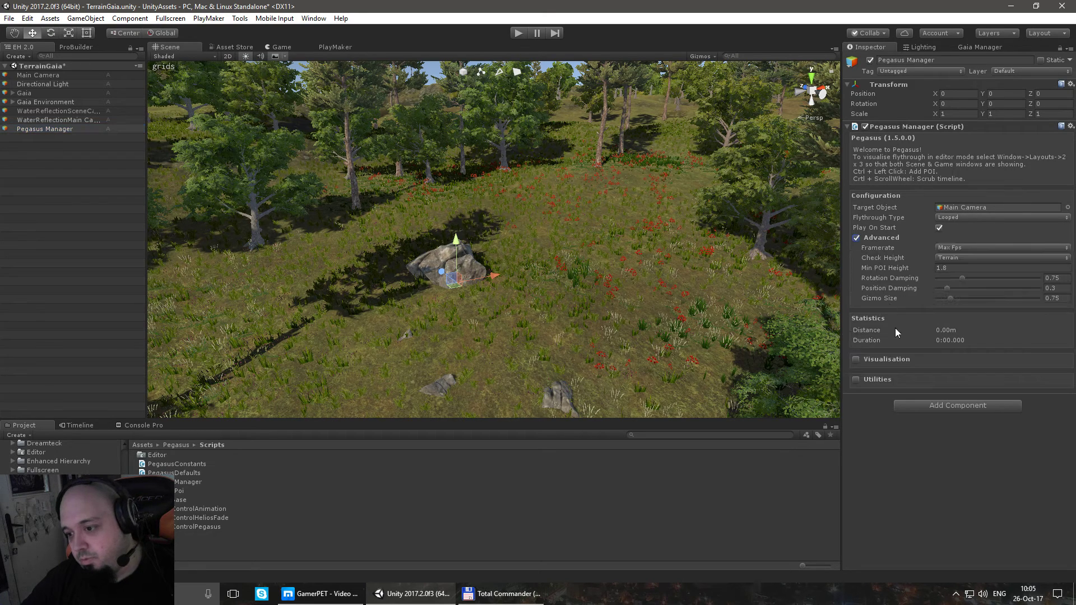
{"action": "left_click", "coordinate": [892, 357]}
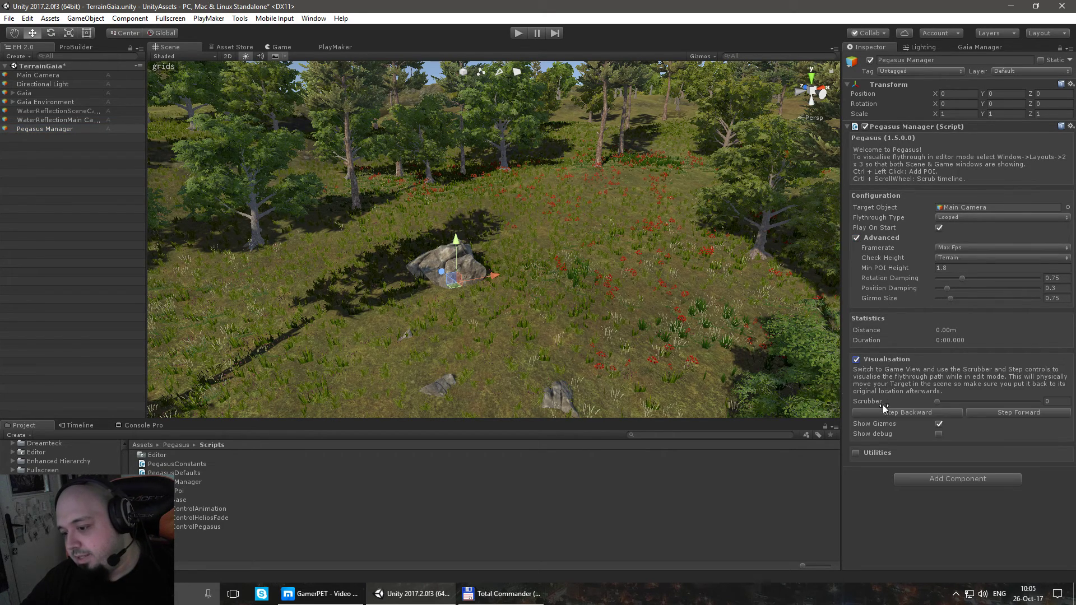
{"action": "left_click", "coordinate": [879, 453]}
Place three Pegasus path points on the terrain around the boulder to form a looped test path
{"action": "right_click_drag", "start_coordinate": [535, 250], "coordinate": [506, 315]}
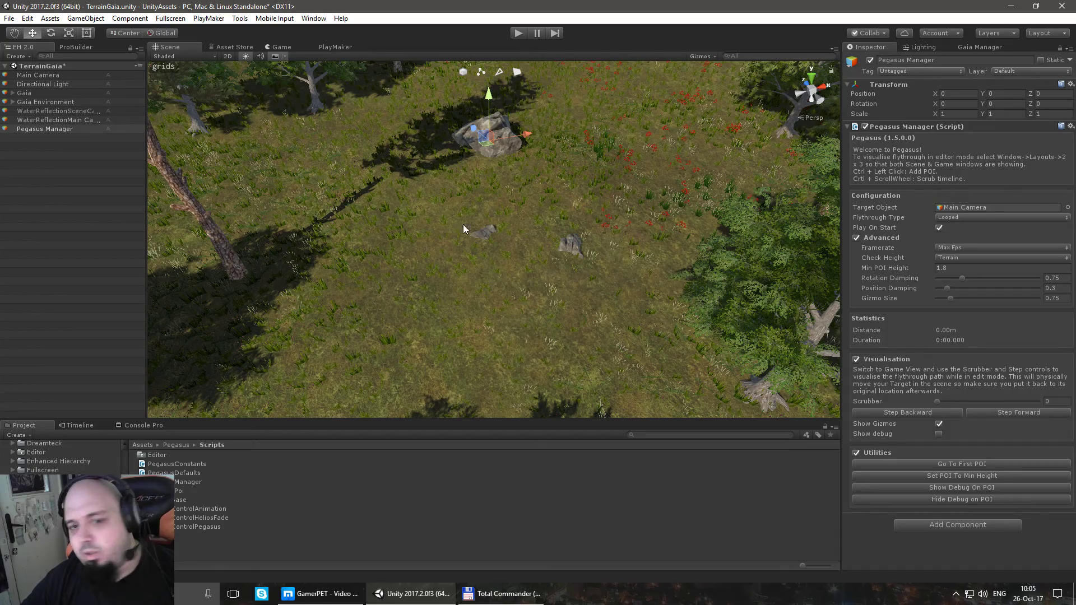
{"action": "right_click_drag", "start_coordinate": [454, 226], "coordinate": [449, 185]}
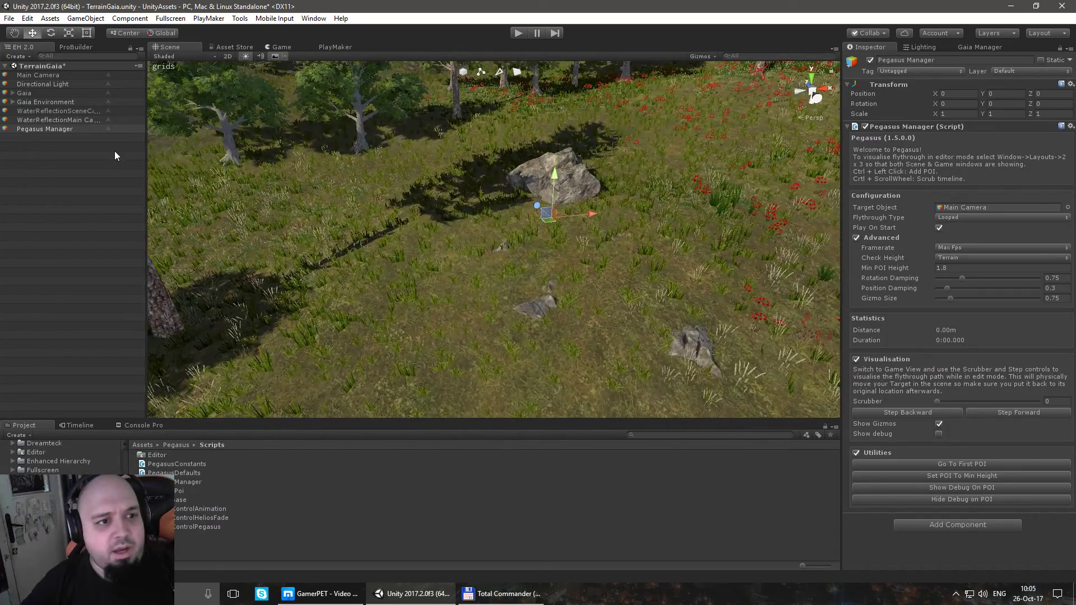
{"action": "left_click", "coordinate": [46, 135]}
{"action": "left_click", "coordinate": [42, 130]}
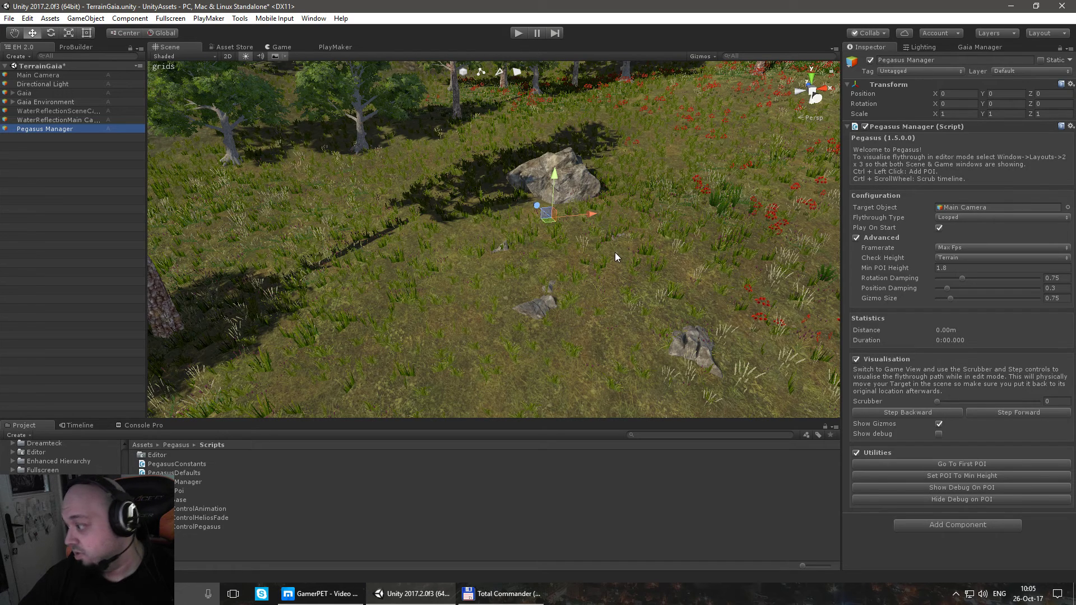
{"action": "left_click", "coordinate": [400, 271], "text": "ctrl"}
{"action": "left_click", "coordinate": [432, 161], "text": "ctrl"}
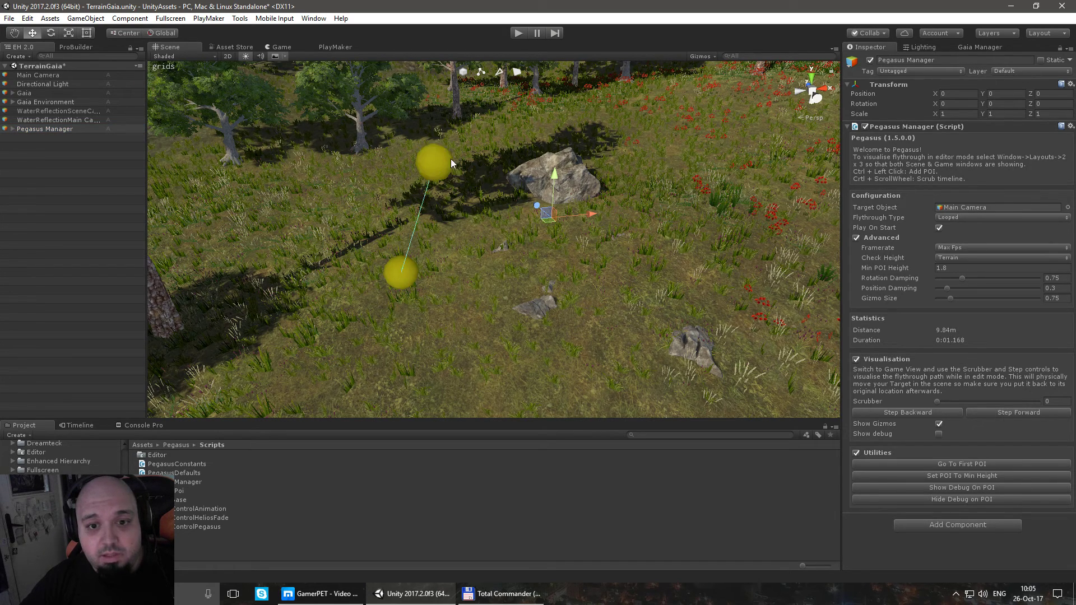
{"action": "left_click", "coordinate": [573, 116], "text": "ctrl"}
{"action": "right_click_drag", "start_coordinate": [575, 131], "coordinate": [695, 222]}
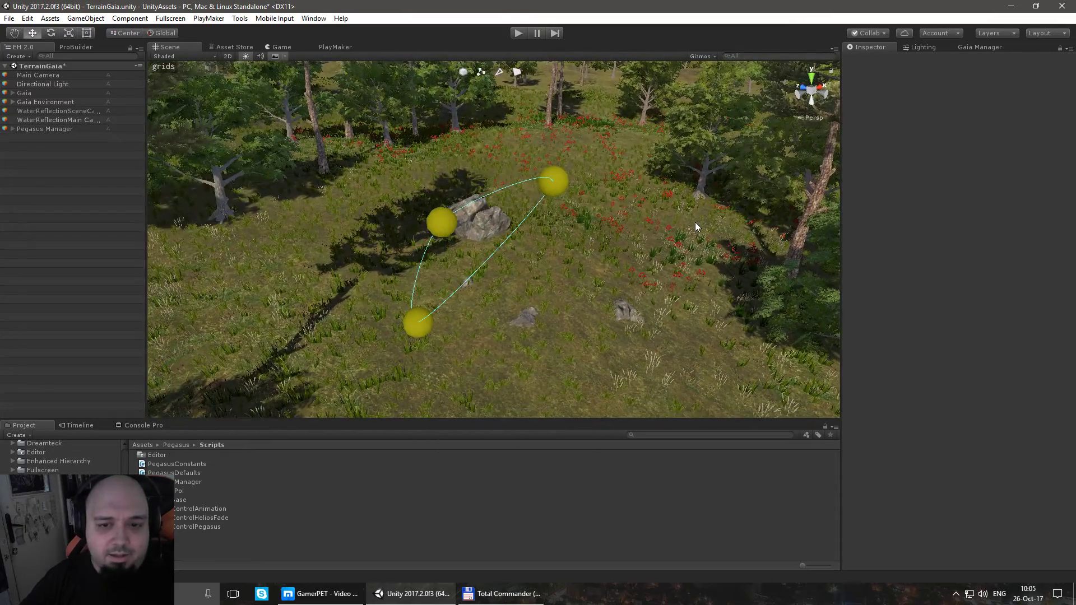
Delete the three points POI 0 to POI 2 under the Pegasus Manager
{"action": "left_click", "coordinate": [12, 129]}
{"action": "left_click", "coordinate": [38, 138]}
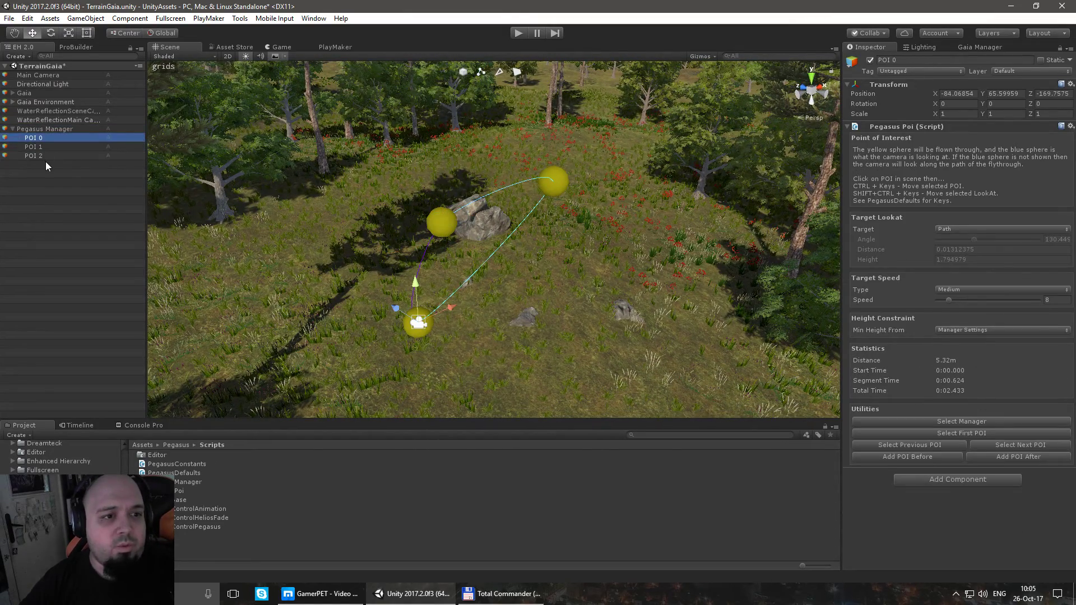
{"action": "left_click", "coordinate": [41, 159], "text": "shift"}
{"action": "key", "text": "Delete"}
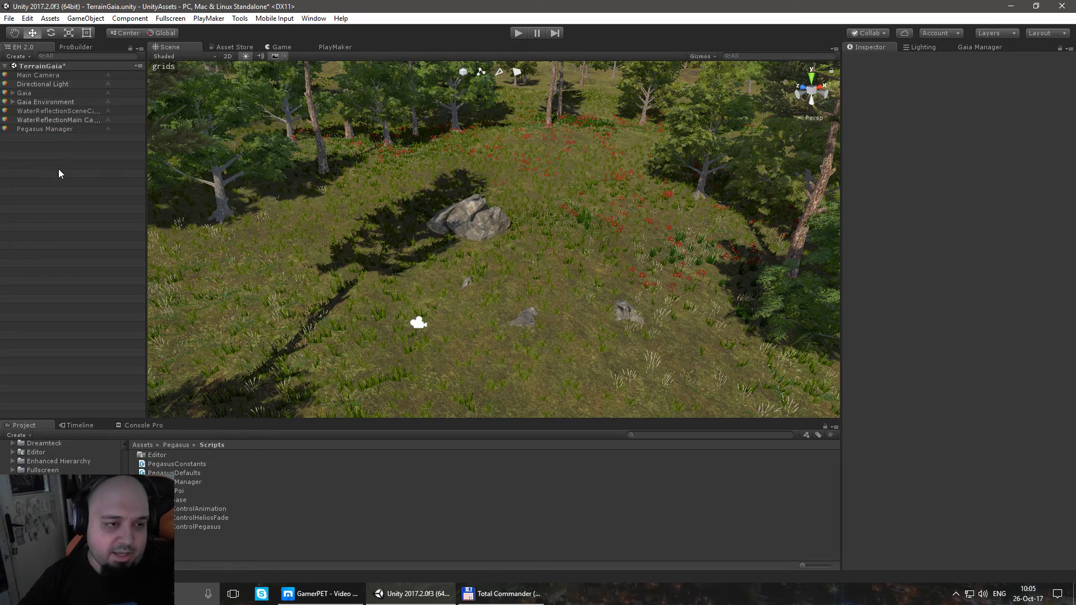
Place the first three points of a new Pegasus flythrough path on the grass near the boulder
{"action": "left_click", "coordinate": [34, 129]}
{"action": "right_click_drag", "start_coordinate": [448, 252], "coordinate": [552, 305]}
{"action": "left_click", "coordinate": [476, 156], "text": "ctrl"}
{"action": "left_click", "coordinate": [444, 183], "text": "ctrl"}
{"action": "left_click", "coordinate": [423, 281], "text": "ctrl"}
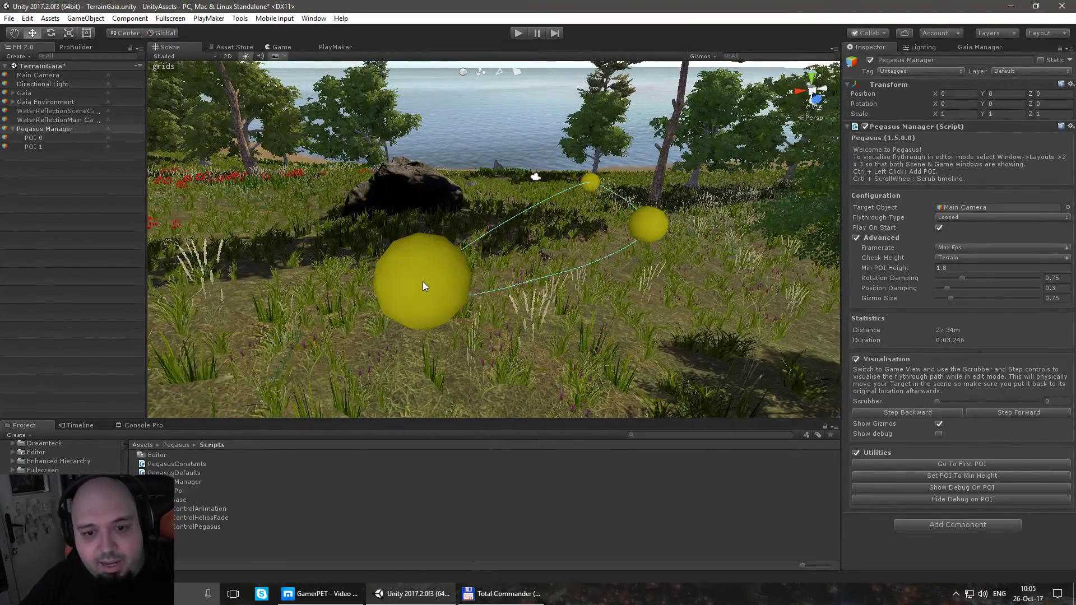
Extend the flythrough path around the clearing with three more points, POI 3 to POI 5
{"action": "right_click_drag", "start_coordinate": [318, 258], "coordinate": [883, 277]}
{"action": "right_click_drag", "start_coordinate": [729, 280], "coordinate": [423, 311]}
{"action": "left_click", "coordinate": [423, 319], "text": "ctrl"}
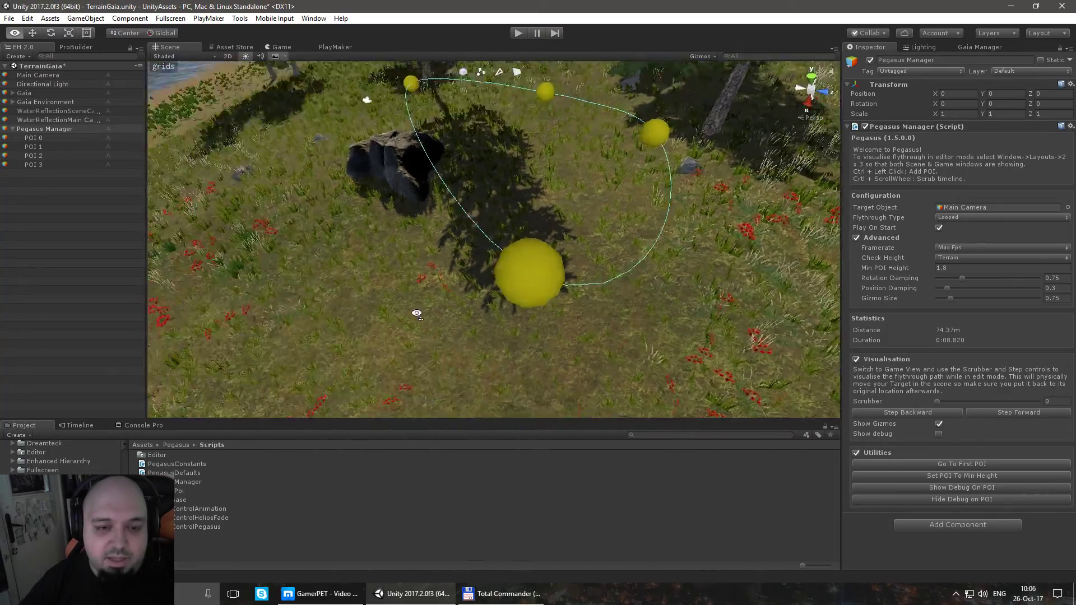
{"action": "right_click_drag", "start_coordinate": [403, 318], "coordinate": [546, 207]}
{"action": "left_click", "coordinate": [396, 328], "text": "ctrl"}
{"action": "left_click", "coordinate": [385, 275], "text": "ctrl"}
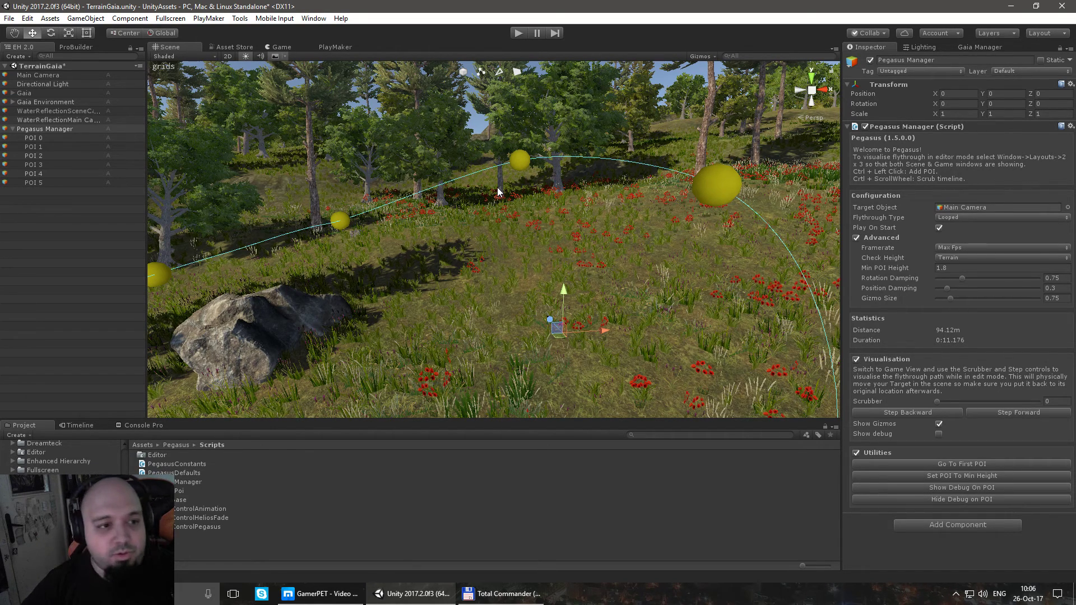
Lower path point POI 3 to a height of about 71.14 and bring POI 4 down toward the ground
{"action": "left_click", "coordinate": [519, 160]}
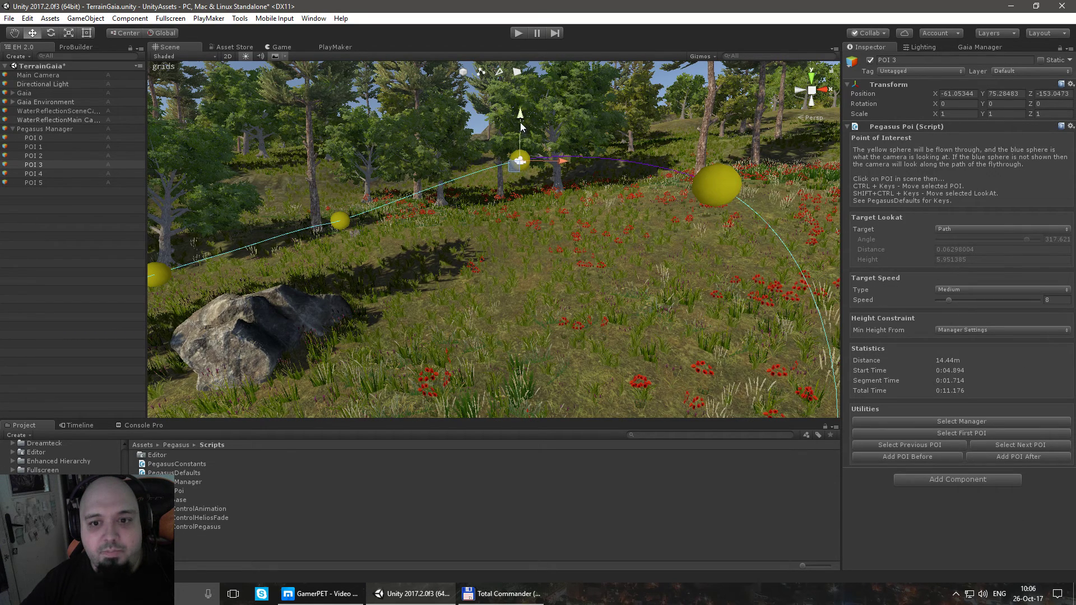
{"action": "left_click_drag", "start_coordinate": [521, 117], "coordinate": [525, 194]}
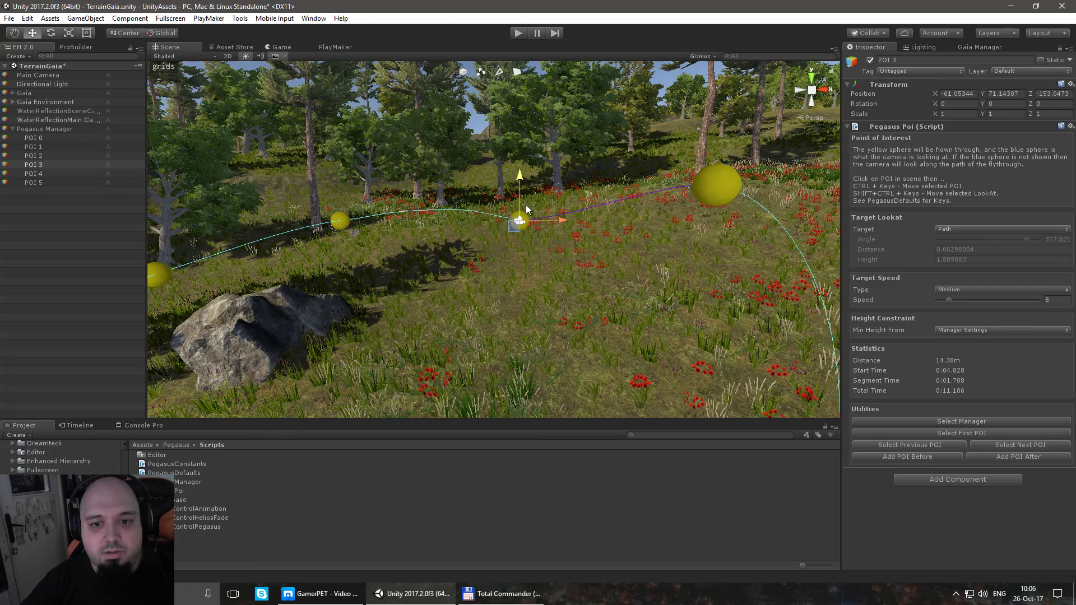
{"action": "left_click", "coordinate": [340, 213]}
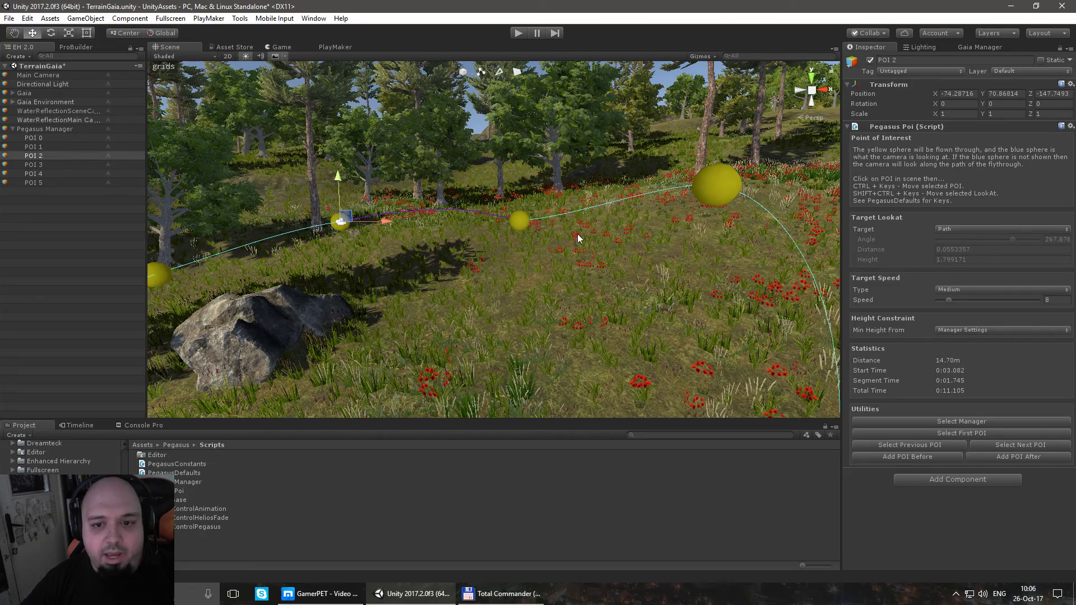
{"action": "left_click", "coordinate": [702, 194]}
{"action": "left_click_drag", "start_coordinate": [718, 150], "coordinate": [718, 253]}
Try to move path point POI 3 below its minimum height above the terrain
{"action": "right_click_drag", "start_coordinate": [561, 241], "coordinate": [576, 203]}
{"action": "left_click", "coordinate": [567, 199]}
{"action": "left_click_drag", "start_coordinate": [553, 152], "coordinate": [553, 238]}
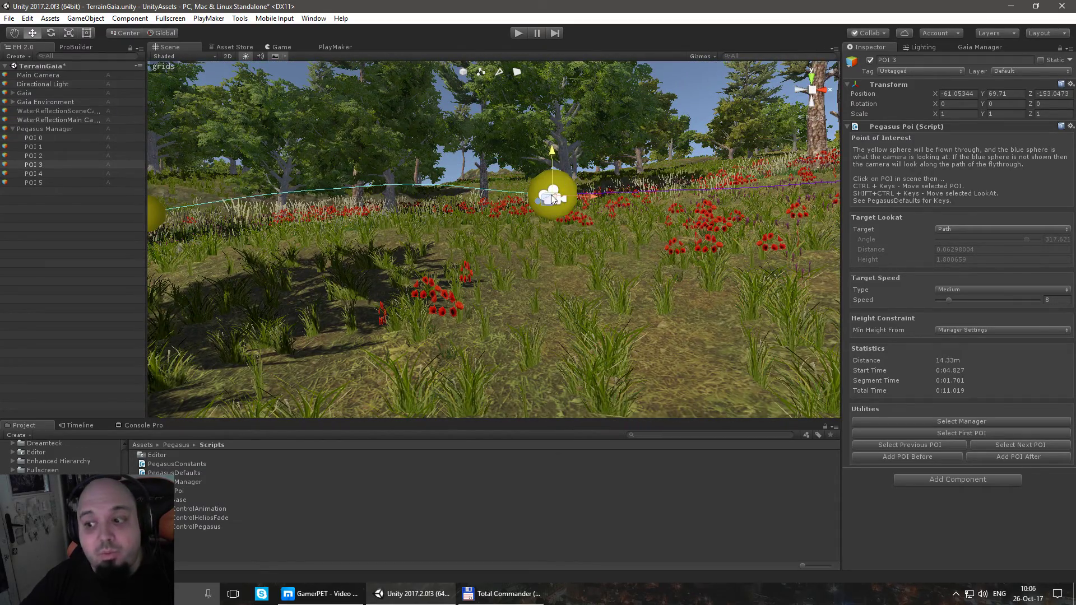
{"action": "right_click_drag", "start_coordinate": [556, 217], "coordinate": [545, 276]}
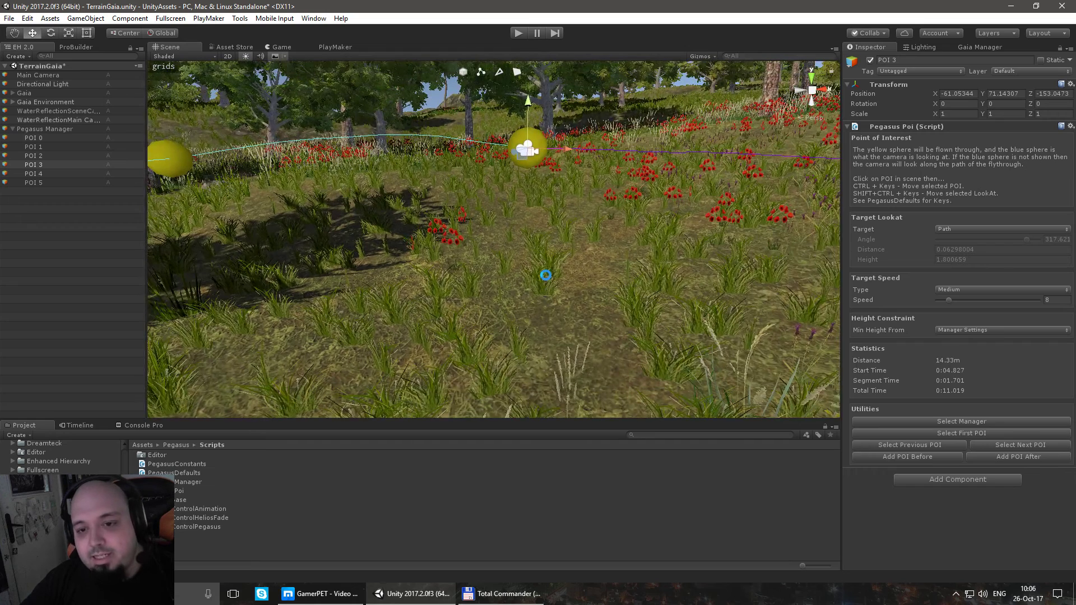
Try adjusting POI 3's height with Min Height From set to None, and restore the constraint to Manager Settings
{"action": "left_click", "coordinate": [951, 330]}
{"action": "left_click", "coordinate": [957, 380]}
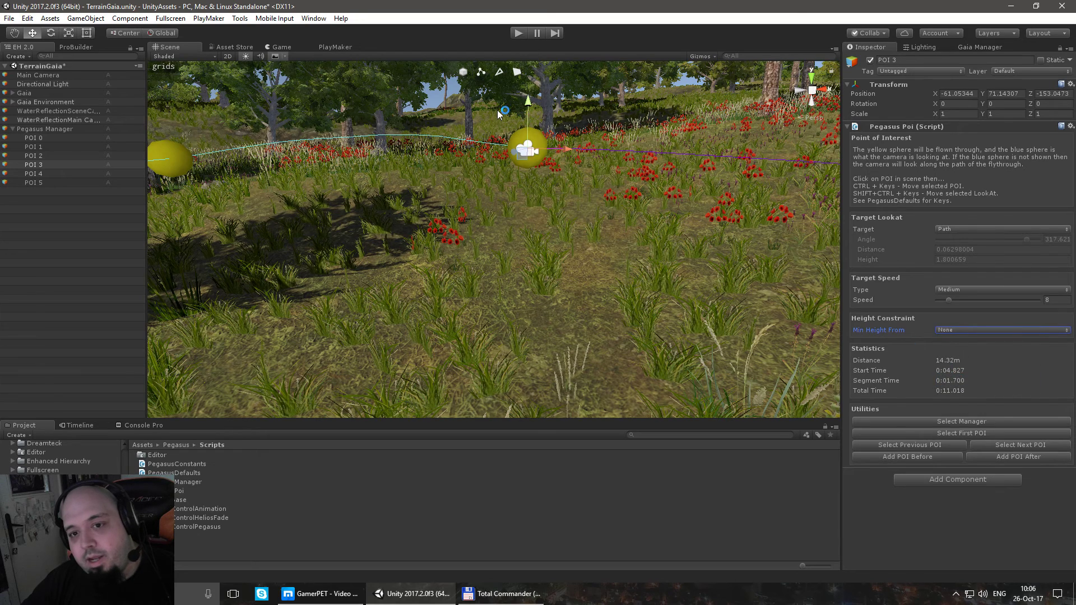
{"action": "left_click_drag", "start_coordinate": [529, 111], "coordinate": [552, 108]}
{"action": "left_click", "coordinate": [955, 330]}
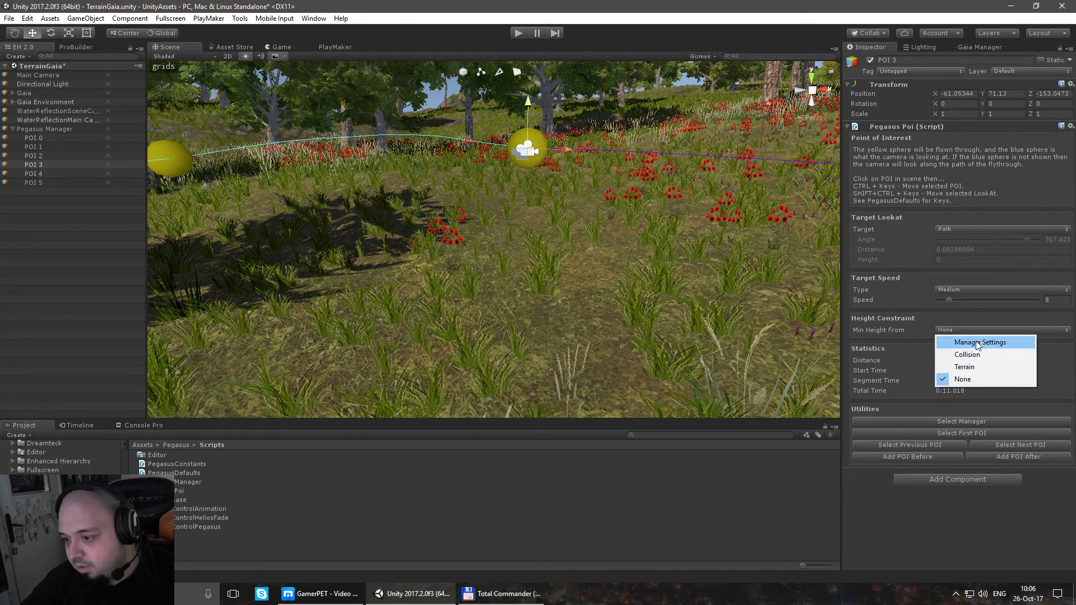
{"action": "left_click", "coordinate": [963, 343]}
Select the Pegasus Manager and preview the camera flythrough in play mode, stopping it when done
{"action": "left_click_drag", "start_coordinate": [520, 244], "coordinate": [359, 260], "text": "alt"}
{"action": "left_click", "coordinate": [605, 171]}
{"action": "left_click", "coordinate": [23, 130]}
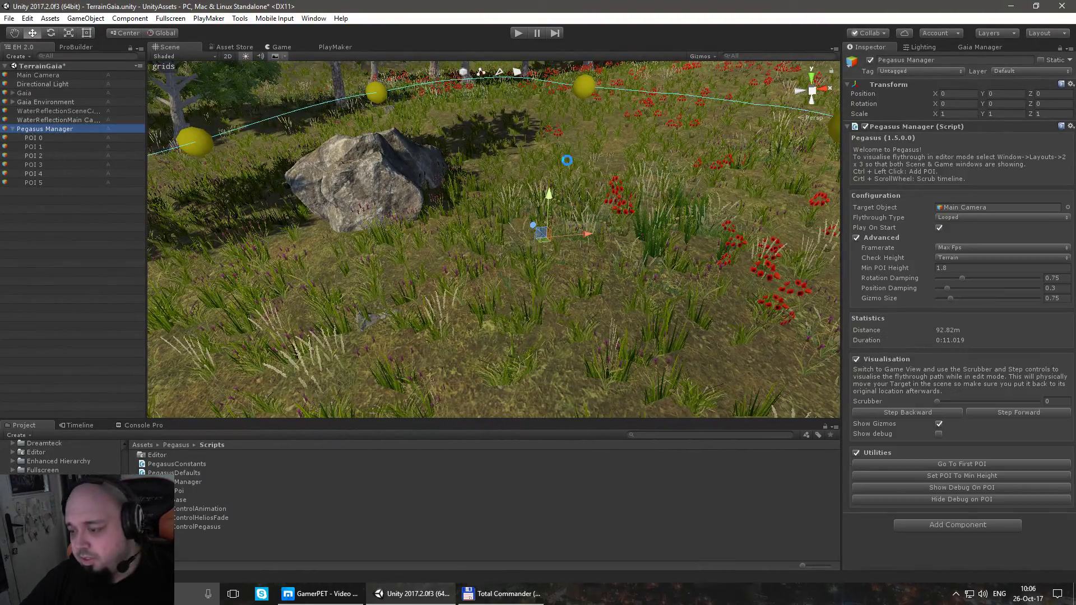
{"action": "left_click", "coordinate": [520, 33]}
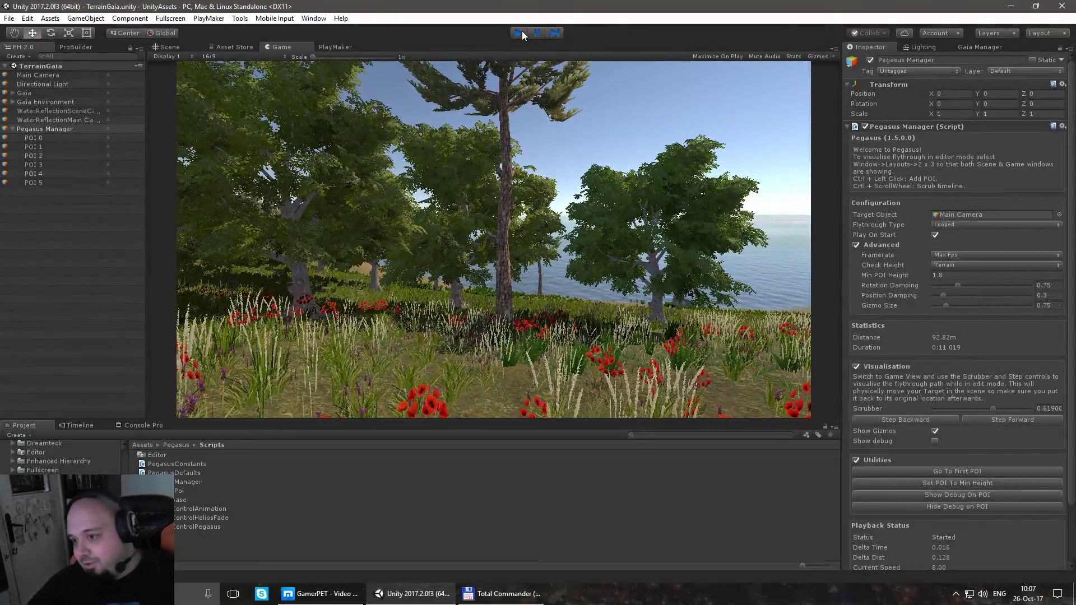
{"action": "left_click", "coordinate": [520, 33]}
Set POI 0's look-at to Target and place the target at the boulder, at a distance of about 12.9
{"action": "left_click_drag", "start_coordinate": [433, 225], "coordinate": [459, 211], "text": "alt"}
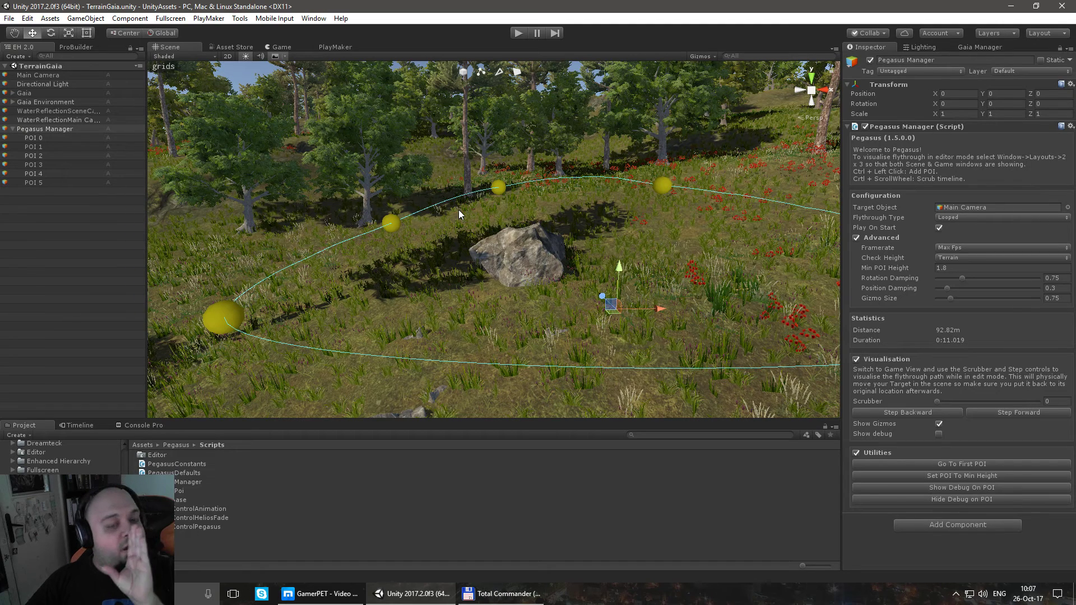
{"action": "left_click", "coordinate": [42, 137]}
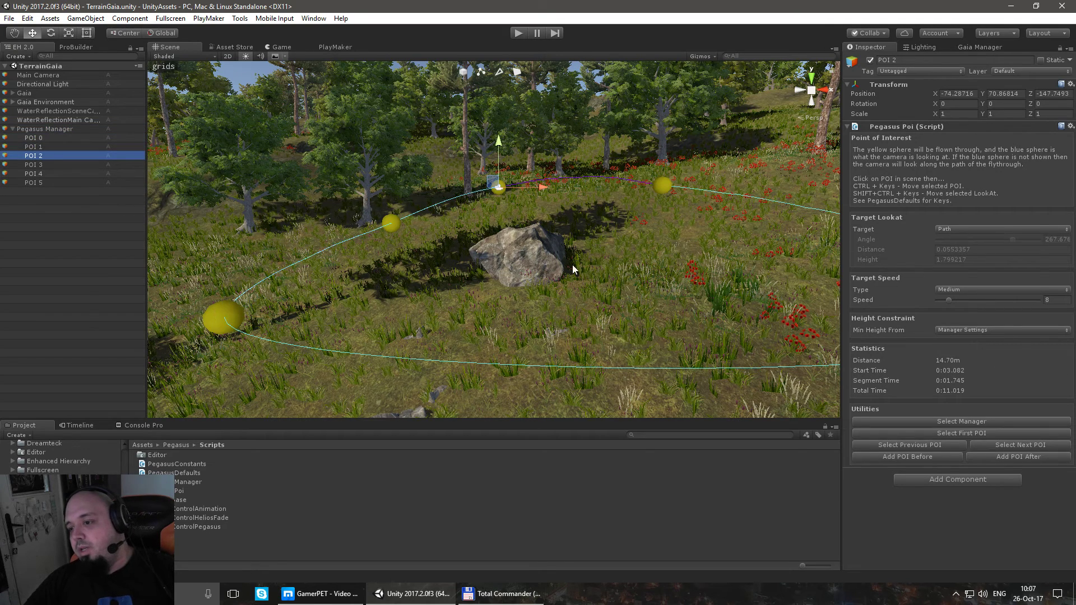
{"action": "left_click", "coordinate": [990, 230]}
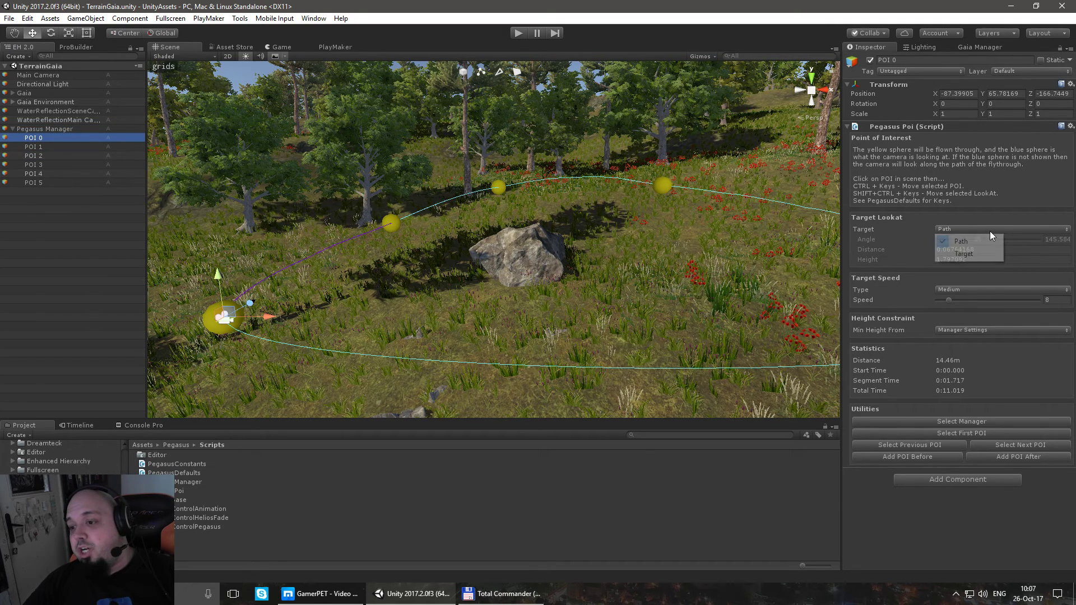
{"action": "left_click", "coordinate": [969, 254]}
{"action": "right_click_drag", "start_coordinate": [432, 311], "coordinate": [450, 269]}
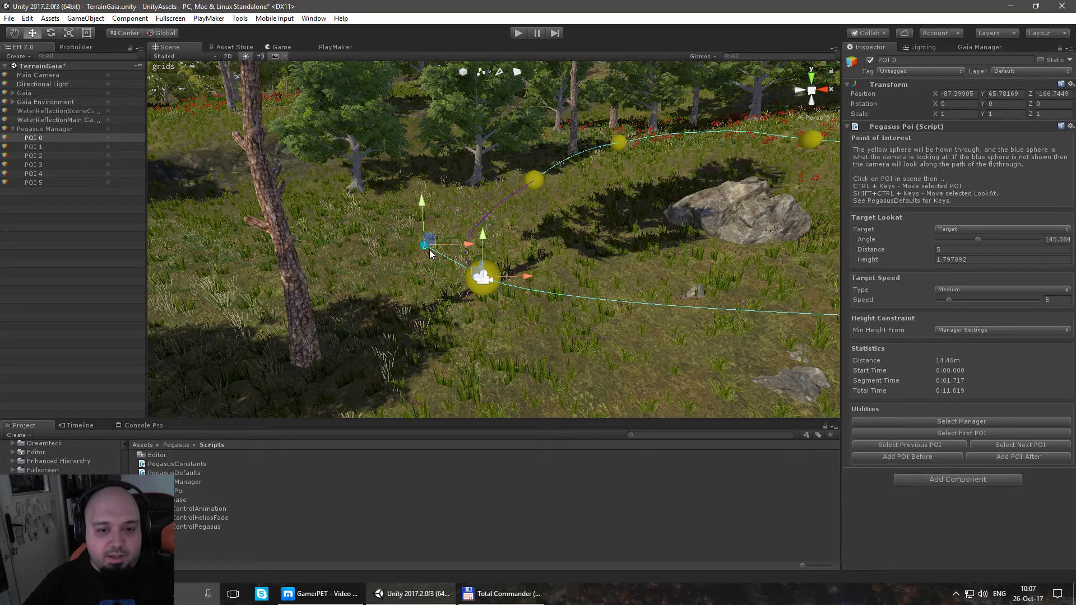
{"action": "left_click_drag", "start_coordinate": [433, 254], "coordinate": [689, 243]}
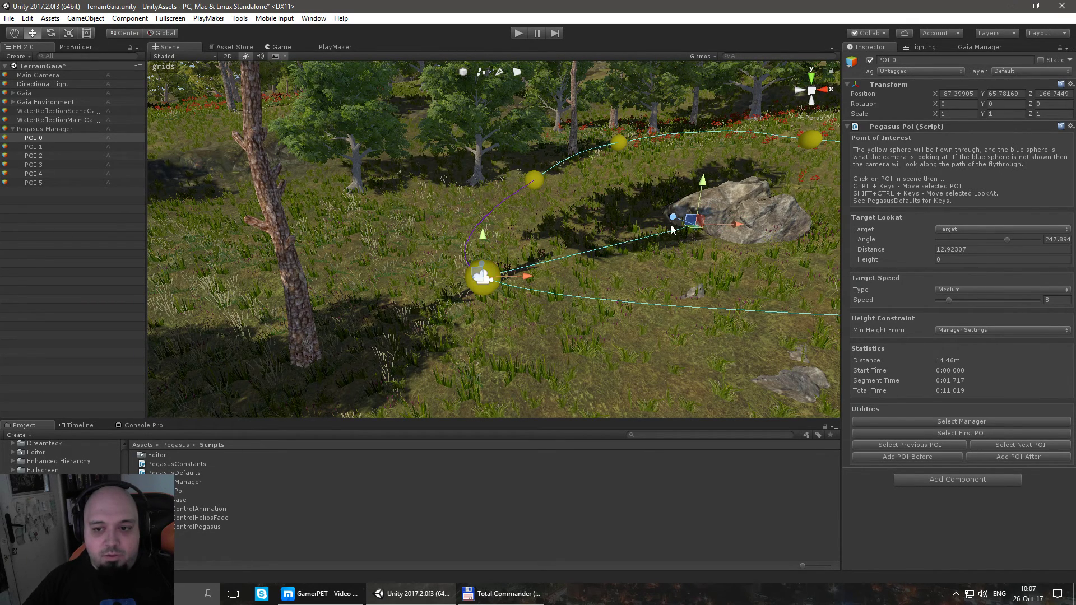
Set POI 1's look-at to Target and place its target at the boulder beside POI 0's target
{"action": "left_click", "coordinate": [535, 181]}
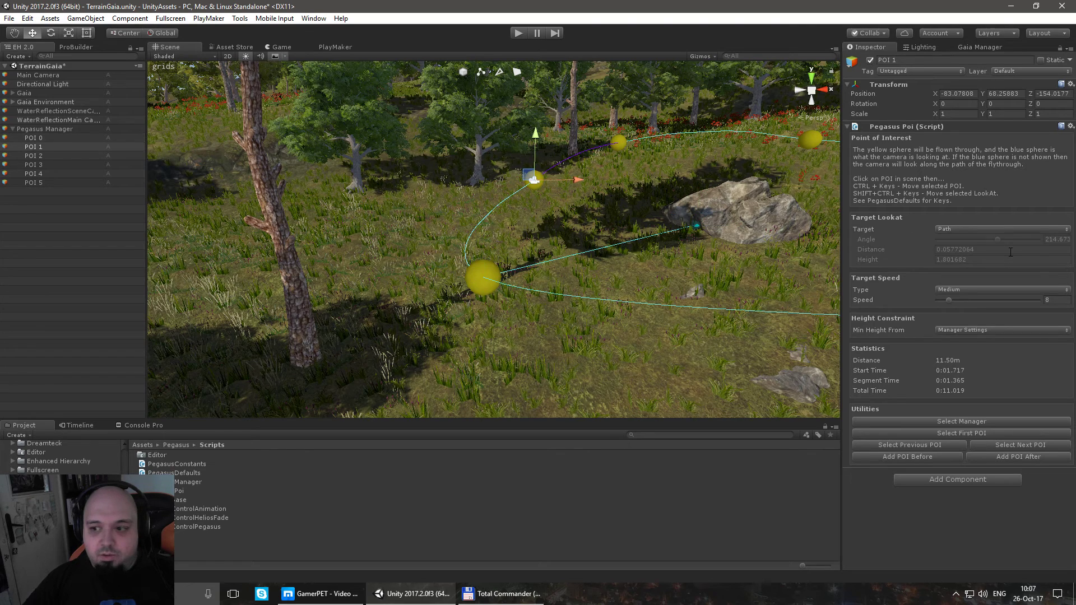
{"action": "left_click", "coordinate": [1002, 229]}
{"action": "left_click", "coordinate": [970, 246]}
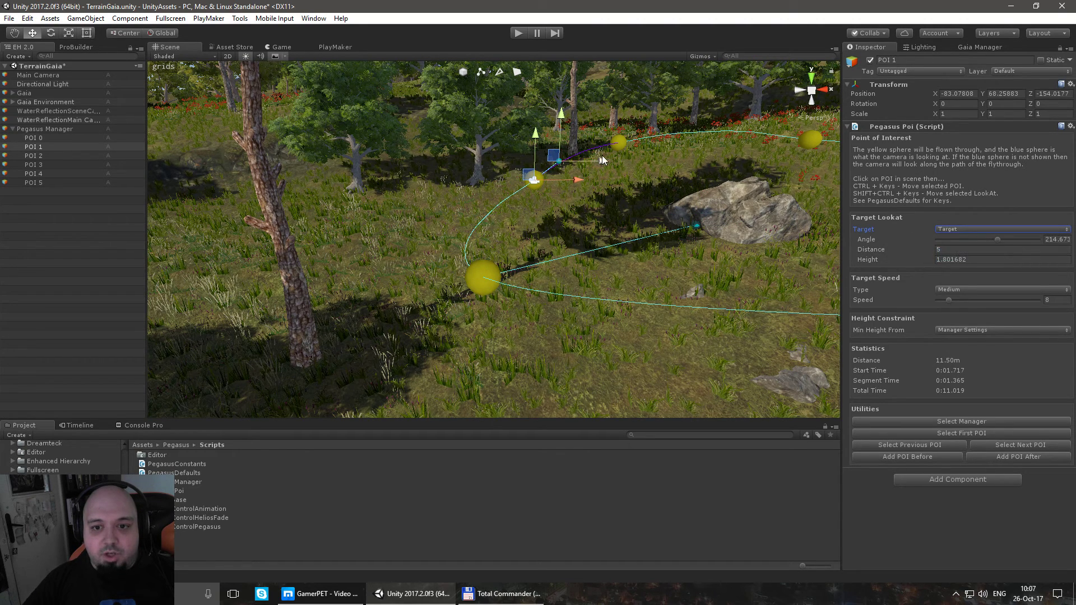
{"action": "left_click_drag", "start_coordinate": [603, 159], "coordinate": [703, 183]}
{"action": "right_click_drag", "start_coordinate": [702, 182], "coordinate": [459, 187]}
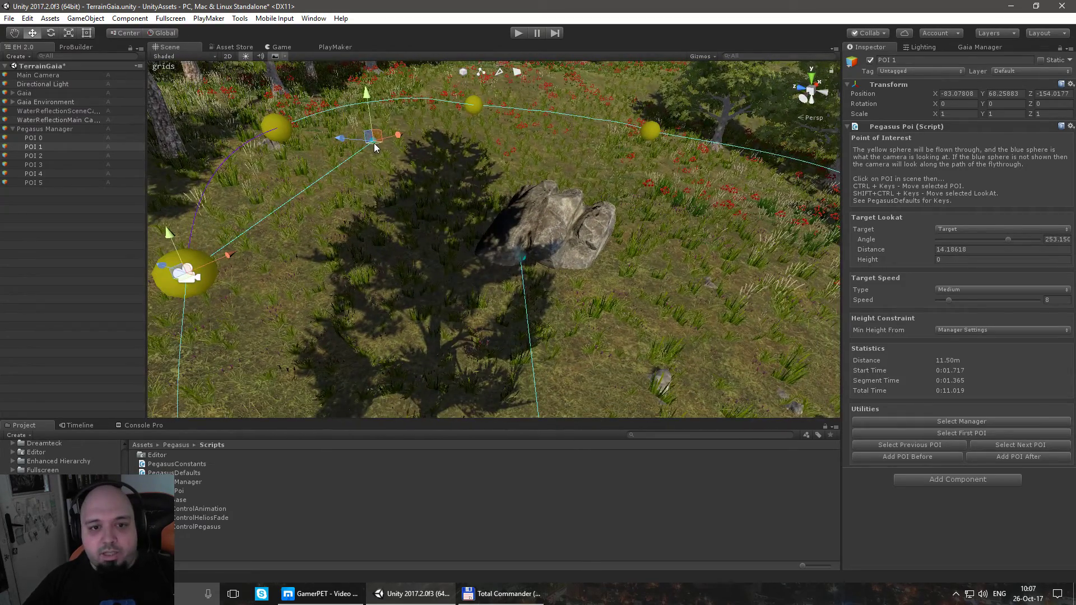
{"action": "left_click_drag", "start_coordinate": [374, 143], "coordinate": [516, 252]}
{"action": "left_click_drag", "start_coordinate": [509, 202], "coordinate": [510, 269]}
{"action": "mouse_move", "coordinate": [510, 269]}
{"action": "right_mouse_down"}
{"action": "mouse_move", "coordinate": [531, 259]}
{"action": "mouse_move", "coordinate": [521, 259]}
{"action": "right_mouse_up"}
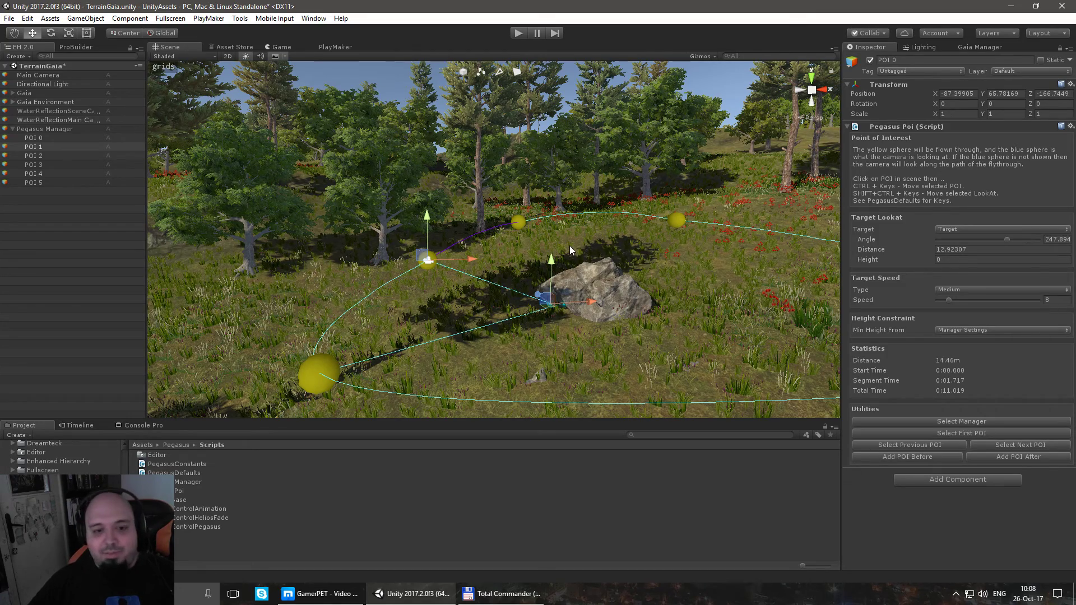
Select POI 2 and move its look-at target onto the boulder, at a distance of about 15.1
{"action": "key", "text": "Page_Down"}
{"action": "key", "text": "Page_Down"}
{"action": "key", "text": "Page_Up"}
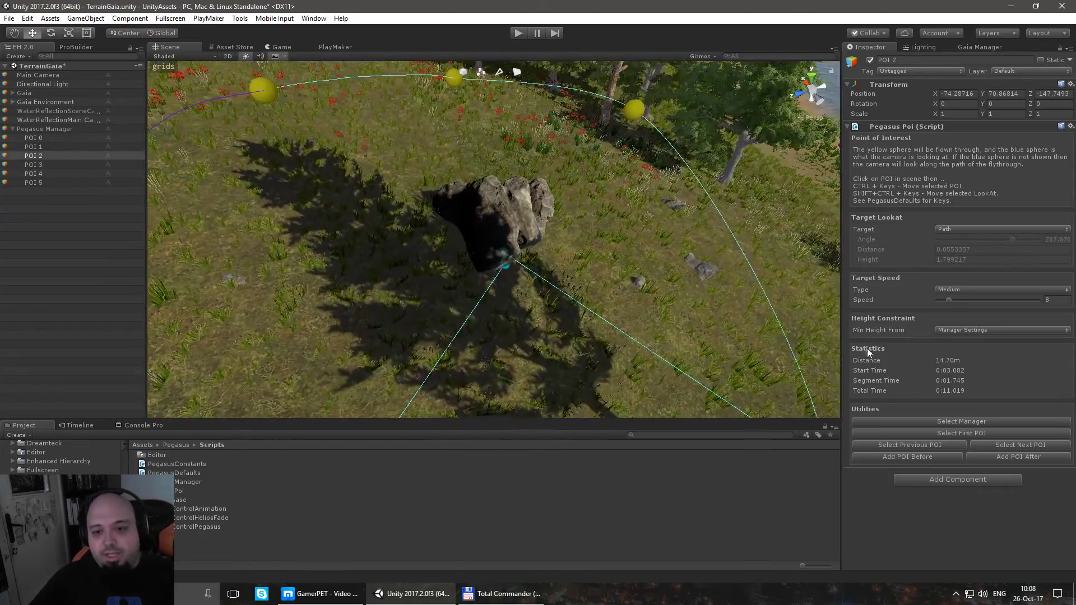
{"action": "right_click_drag", "start_coordinate": [505, 253], "coordinate": [518, 279]}
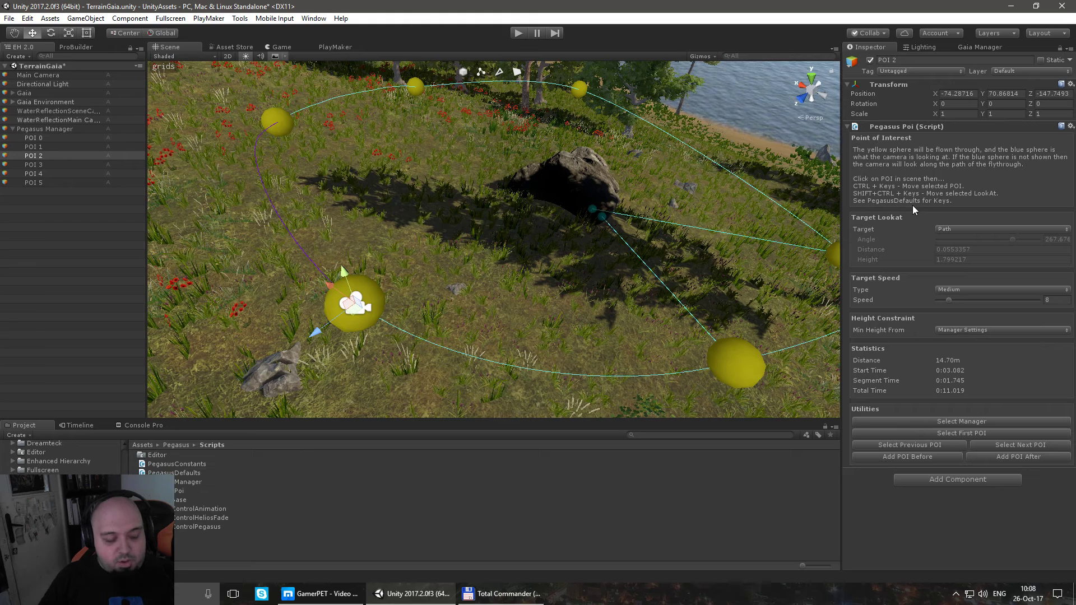
{"action": "key", "text": "ctrl+shift+Up"}
{"action": "key", "text": "ctrl+shift+Right"}
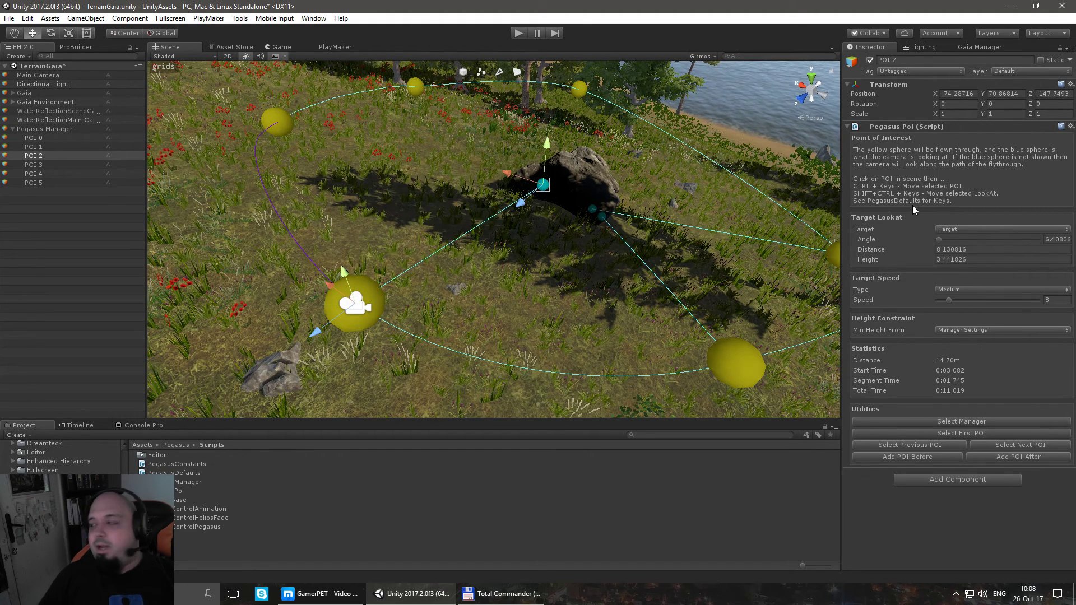
{"action": "key", "text": "ctrl+shift+Left"}
{"action": "key", "text": "ctrl+shift+Up"}
{"action": "key", "text": "ctrl+shift+Up"}
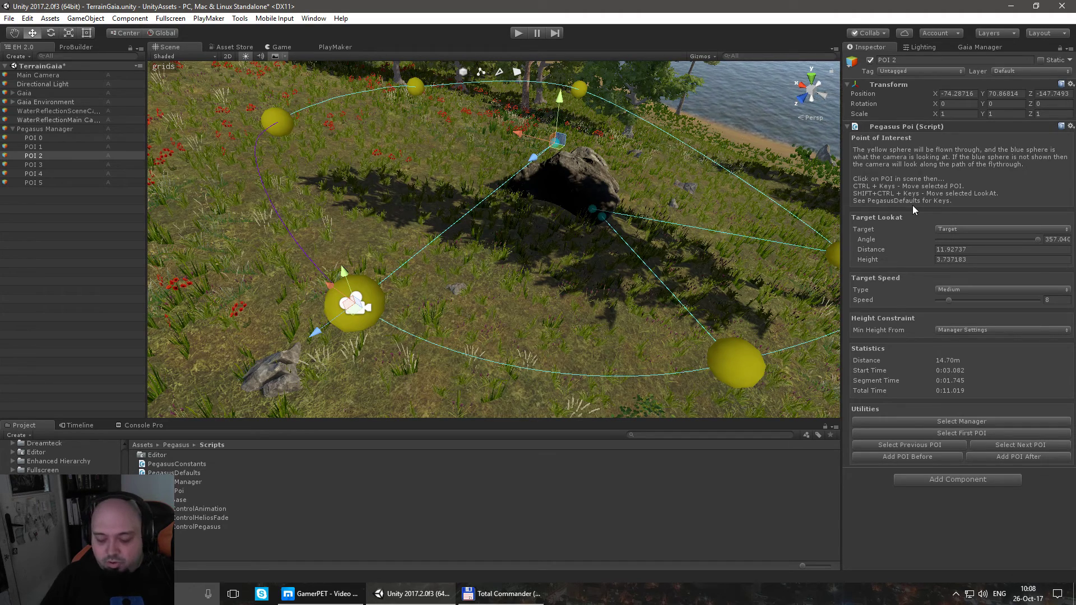
Go to POI 3 and move its look-at target onto the boulder
{"action": "key", "text": "ctrl+Page_Down"}
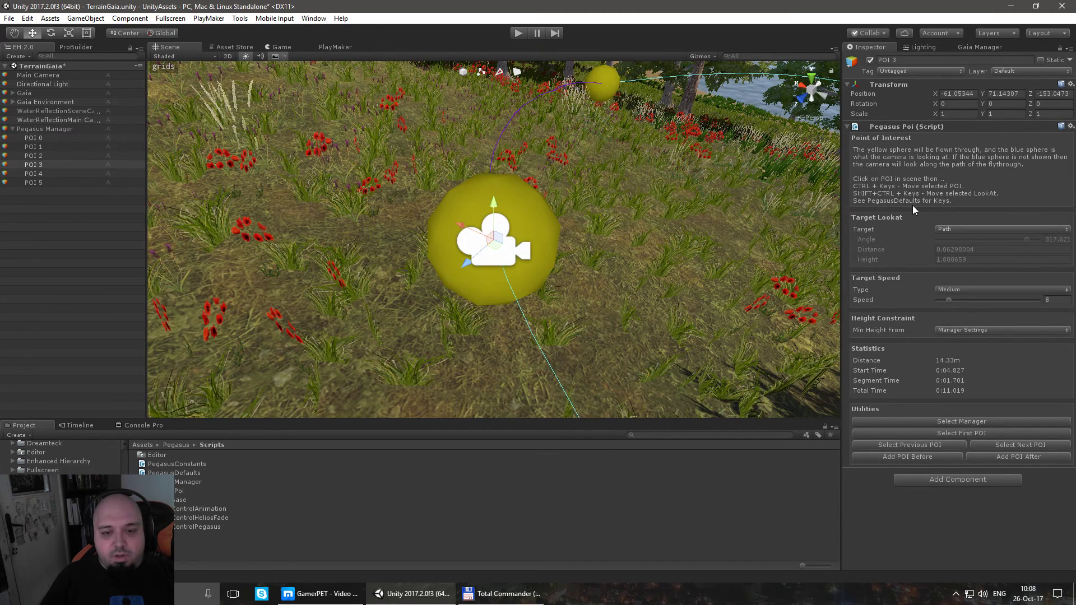
{"action": "key", "text": "ctrl+shift+Right"}
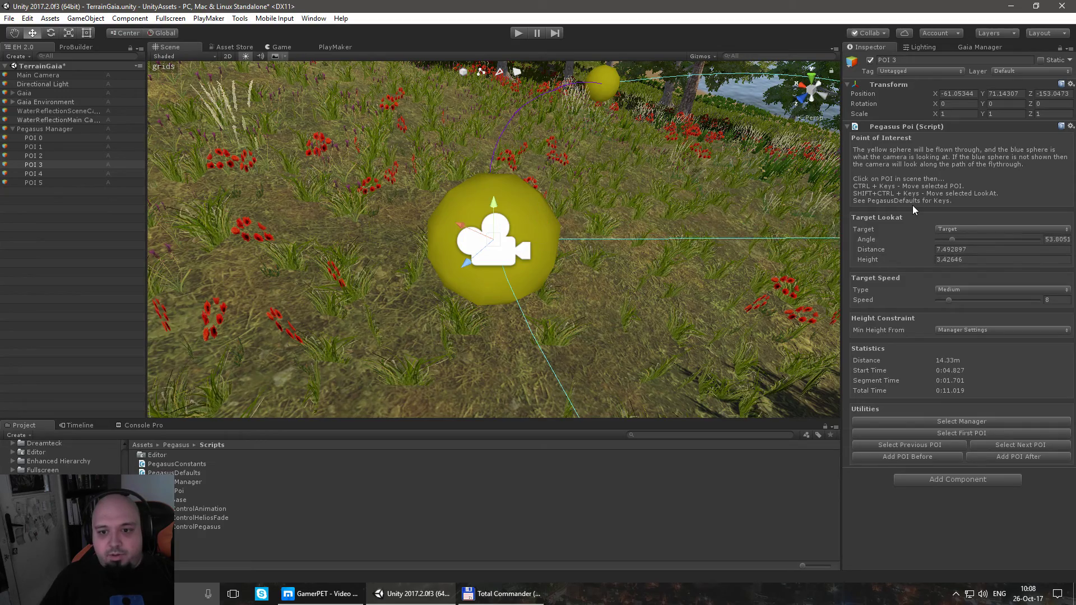
{"action": "key", "text": "ctrl+shift+Right"}
{"action": "left_click_drag", "start_coordinate": [305, 197], "coordinate": [605, 208], "text": "alt"}
{"action": "left_click", "coordinate": [569, 190]}
{"action": "left_click_drag", "start_coordinate": [315, 177], "coordinate": [342, 238]}
{"action": "left_click_drag", "start_coordinate": [334, 284], "coordinate": [278, 246]}
Select POI 4 and move its look-at target to the boulder, at a distance of about 13.2 and height of about 2.5
{"action": "left_click", "coordinate": [324, 186]}
{"action": "left_click_drag", "start_coordinate": [324, 186], "coordinate": [609, 209], "text": "alt"}
{"action": "key", "text": "ctrl+shift+Up"}
{"action": "key", "text": "ctrl+shift+Up"}
{"action": "key", "text": "ctrl+shift+Up"}
{"action": "key", "text": "ctrl+shift+Up"}
{"action": "key", "text": "ctrl+shift+Up"}
{"action": "key", "text": "ctrl+shift+Up"}
{"action": "key", "text": "ctrl+shift+Up"}
{"action": "key", "text": "ctrl+shift+Up"}
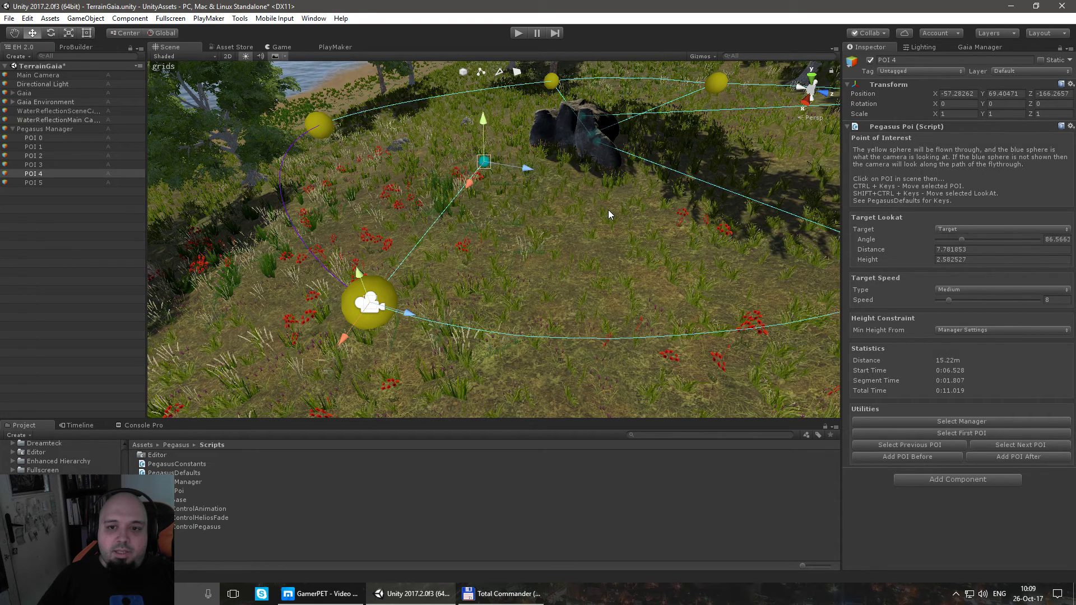
{"action": "key", "text": "ctrl+shift+Up"}
{"action": "key", "text": "ctrl+shift+Up"}
{"action": "key", "text": "ctrl+shift+Up"}
{"action": "key", "text": "ctrl+shift+Up"}
{"action": "key", "text": "ctrl+shift+Up"}
{"action": "key", "text": "ctrl+shift+Up"}
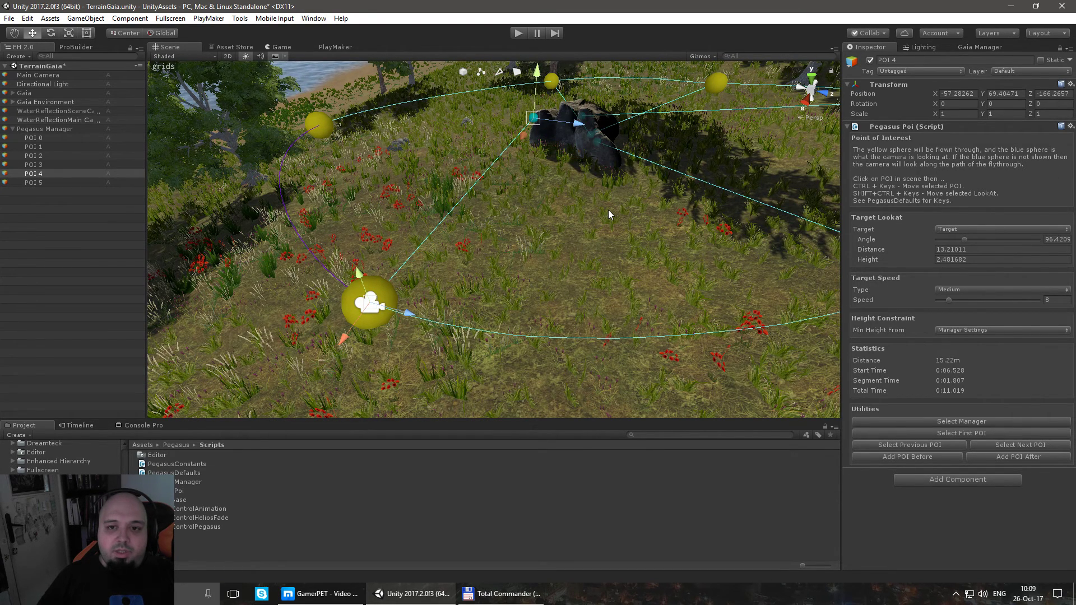
Go to POI 5 and move its look-at target to the boulder, at a distance of about 13.1 and height of about 2
{"action": "key", "text": "ctrl+Page_Down"}
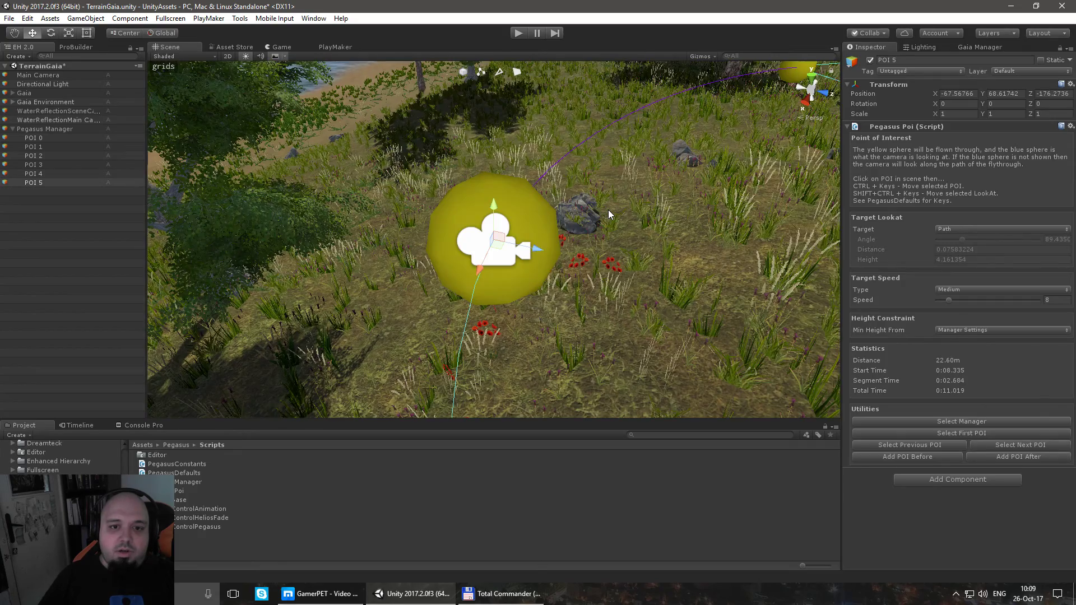
{"action": "right_click_drag", "start_coordinate": [609, 213], "coordinate": [583, 288]}
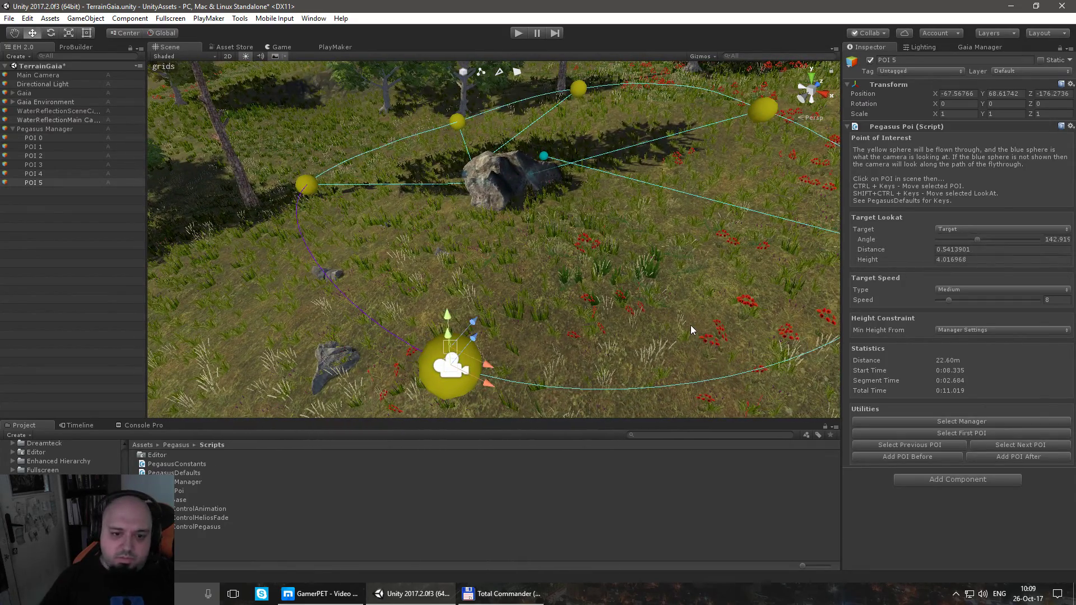
{"action": "key", "text": "ctrl+shift+Up"}
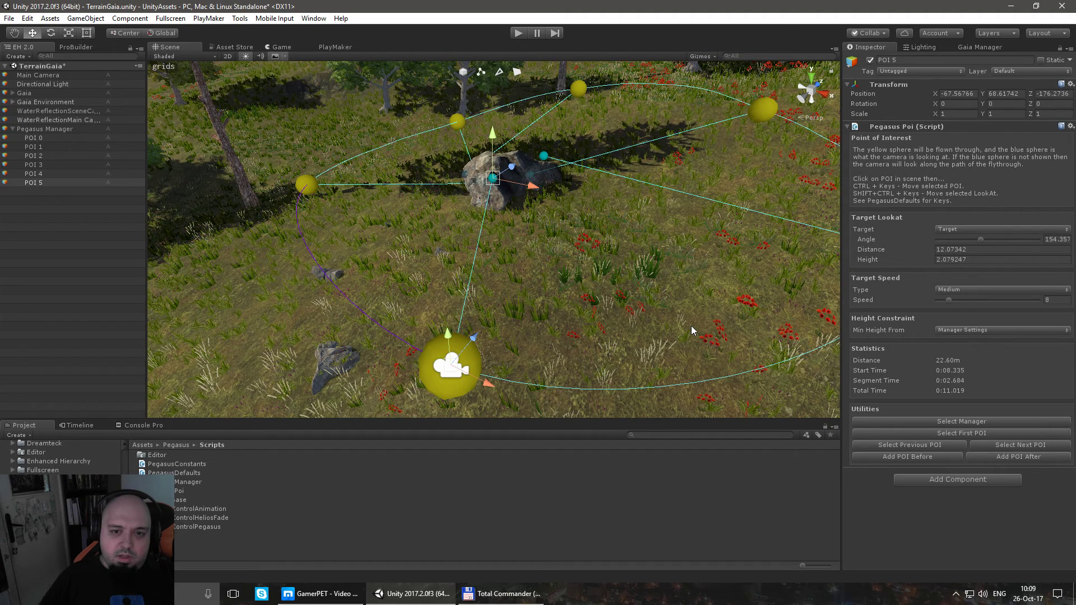
{"action": "key", "text": "ctrl+shift+Up"}
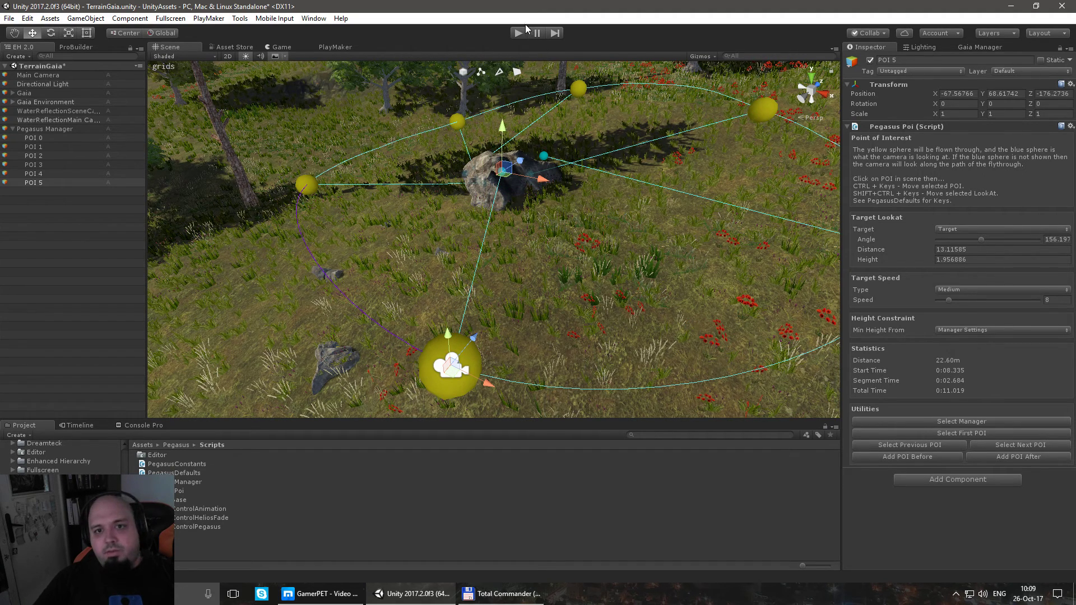
Save the scene and preview the looped flythrough in play mode, stopping it when done
{"action": "key", "text": "ctrl+s"}
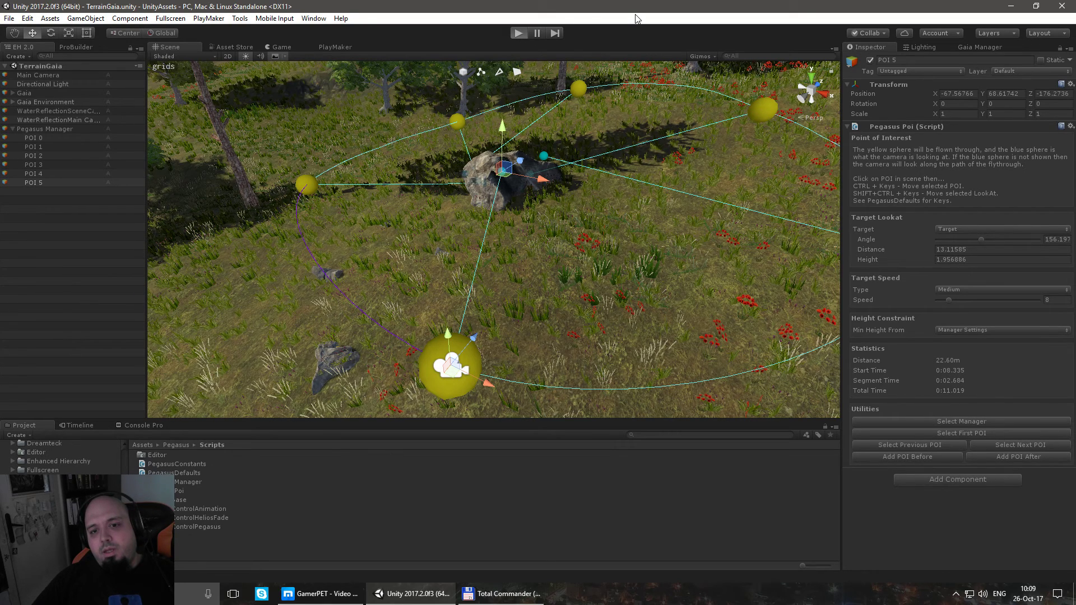
{"action": "key", "text": "ctrl+p"}
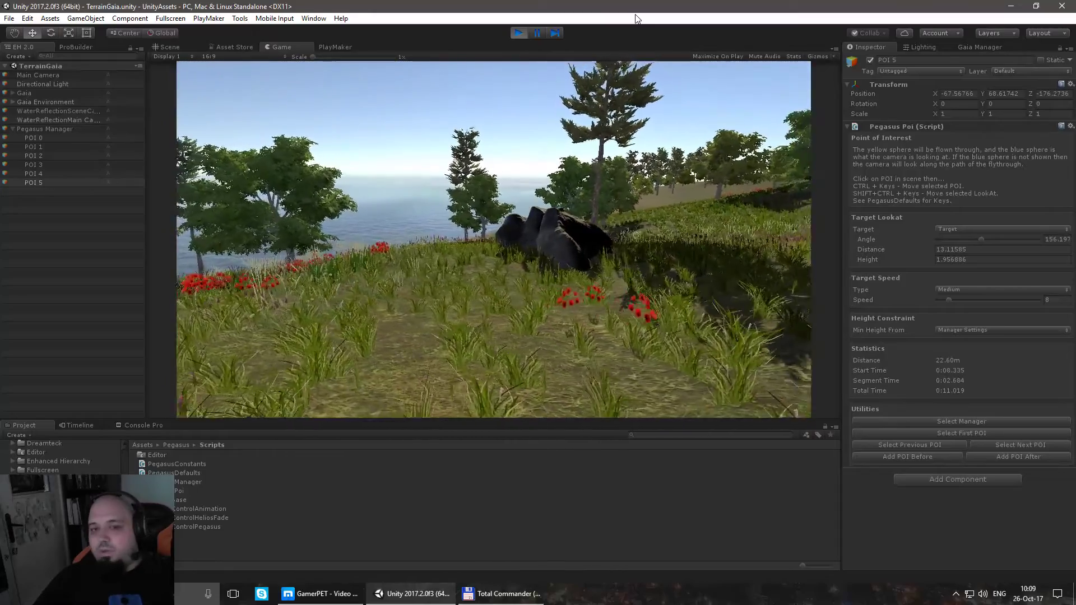
{"action": "left_click", "coordinate": [521, 33]}
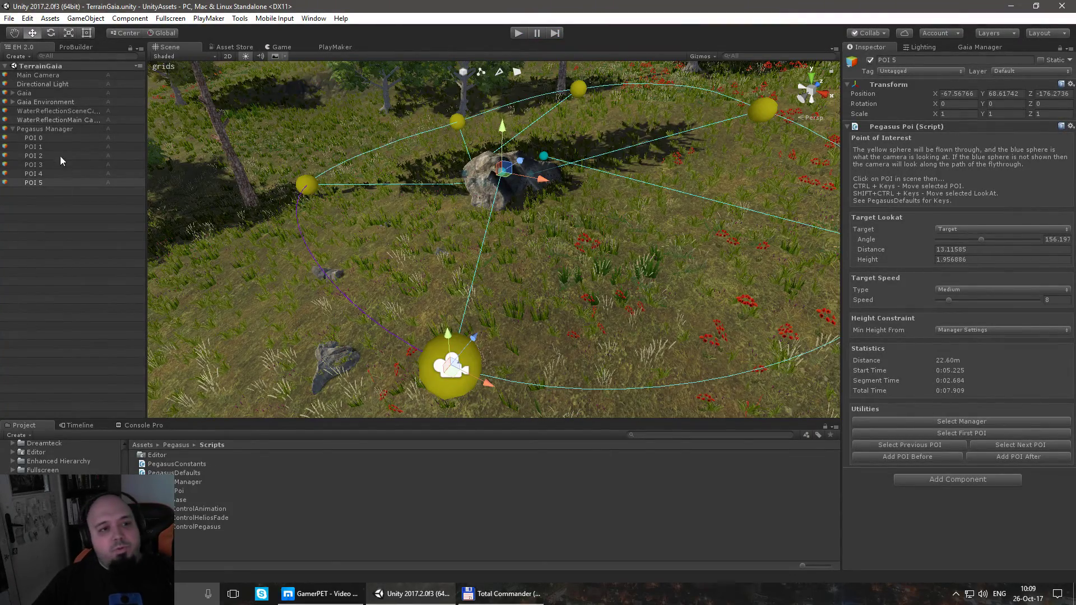
Select the Pegasus Manager and examine its framerate setting, the flythrough duration and the whole path around the boulder
{"action": "left_click", "coordinate": [44, 129]}
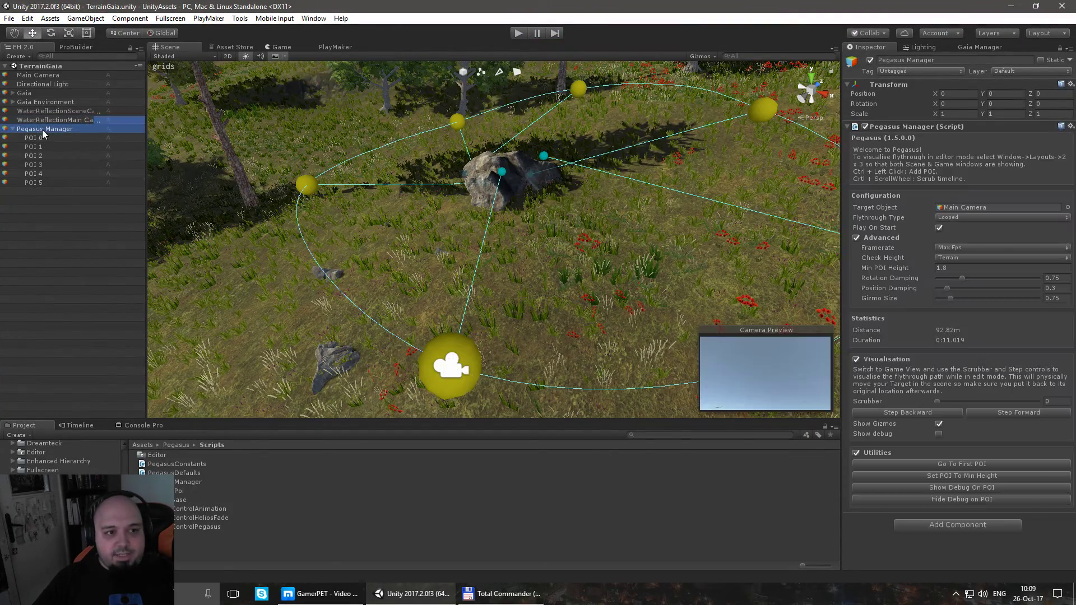
{"action": "left_click_drag", "start_coordinate": [673, 224], "coordinate": [779, 243], "text": "alt"}
{"action": "left_click", "coordinate": [890, 247]}
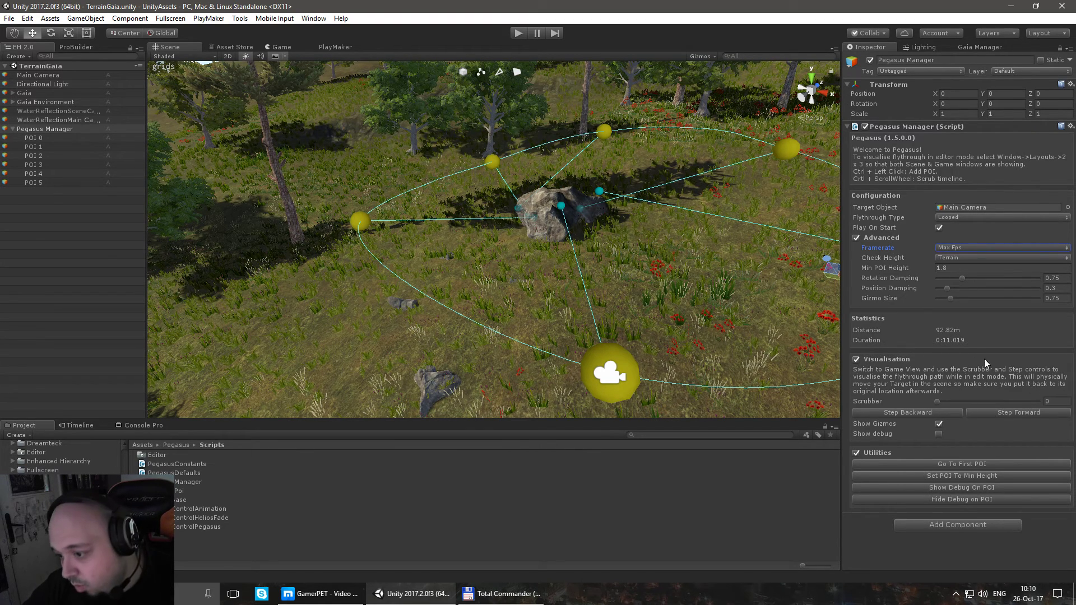
{"action": "scroll", "coordinate": [769, 348], "scroll_direction": "down", "scroll_amount": 4}
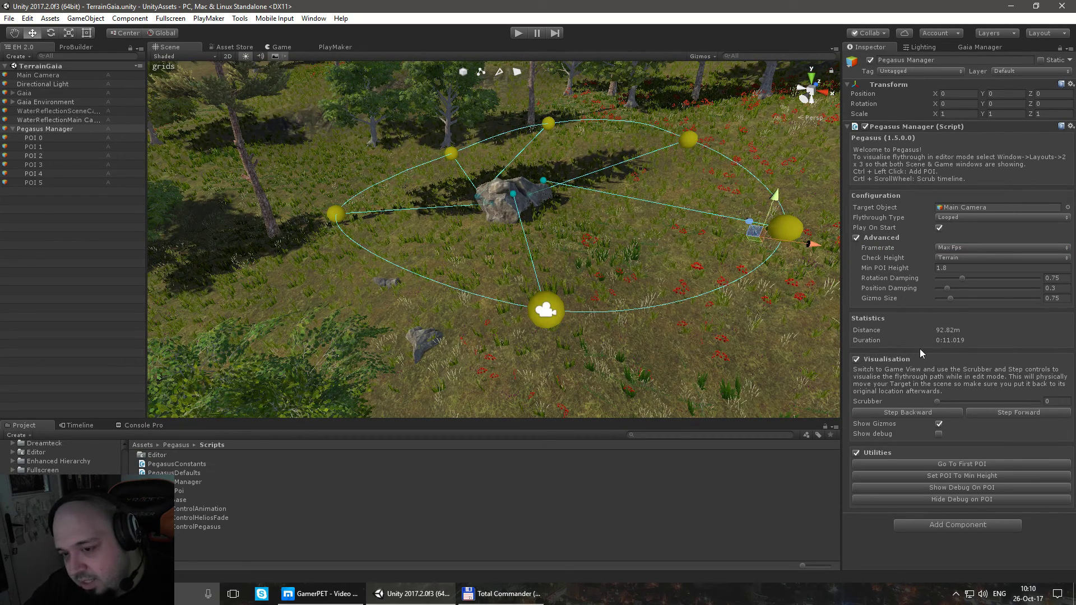
Calculate the flythrough's frame count in Calculator as 11 × 30, and close Calculator
{"action": "left_click", "coordinate": [958, 339]}
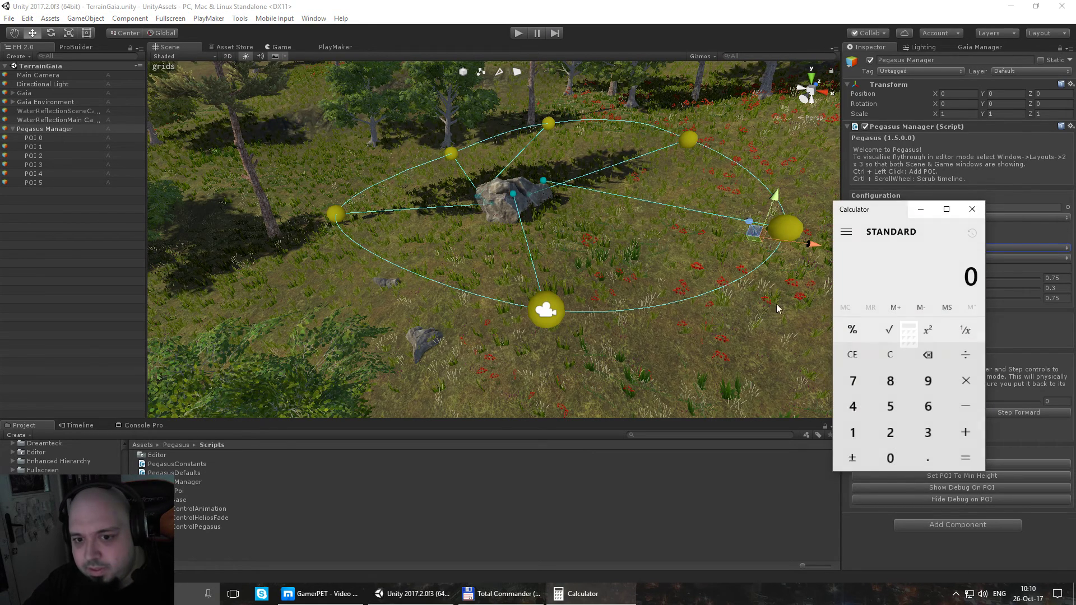
{"action": "left_click_drag", "start_coordinate": [876, 212], "coordinate": [635, 203]}
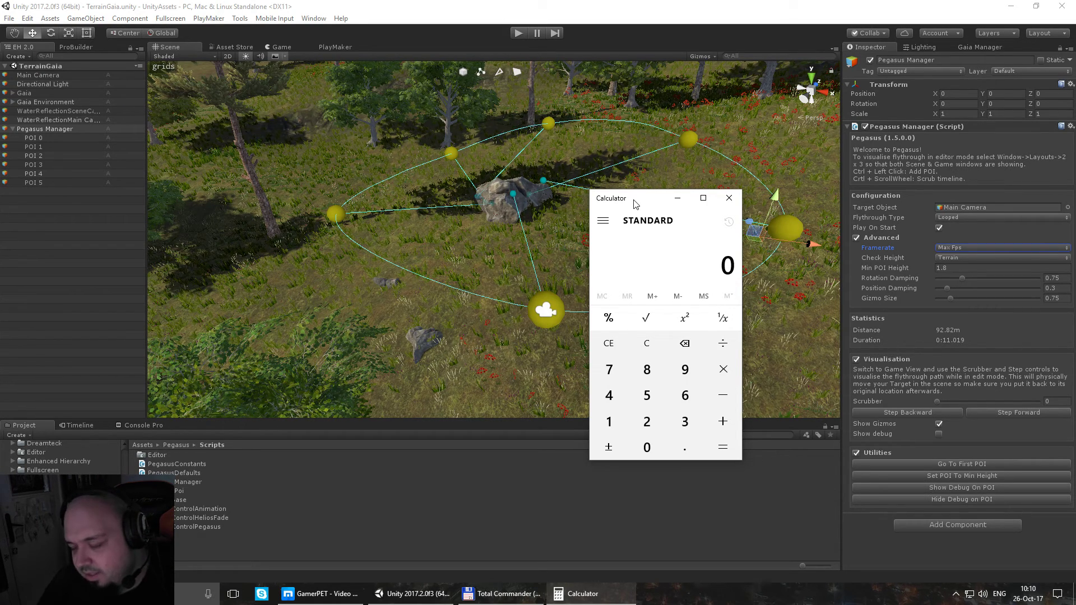
{"action": "type", "text": "11"}
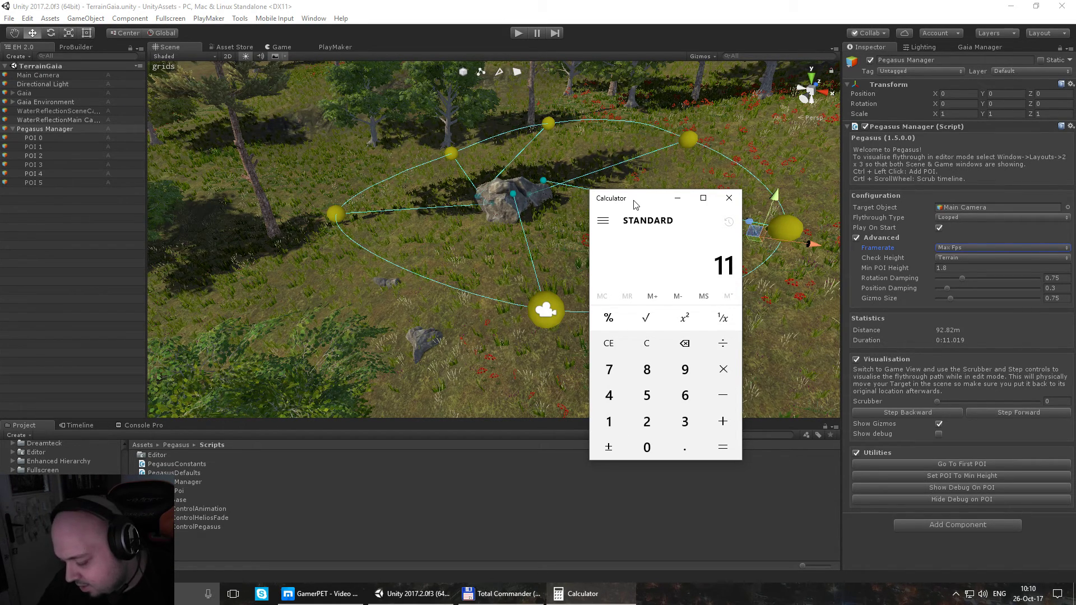
{"action": "type", "text": "*"}
{"action": "type", "text": "30"}
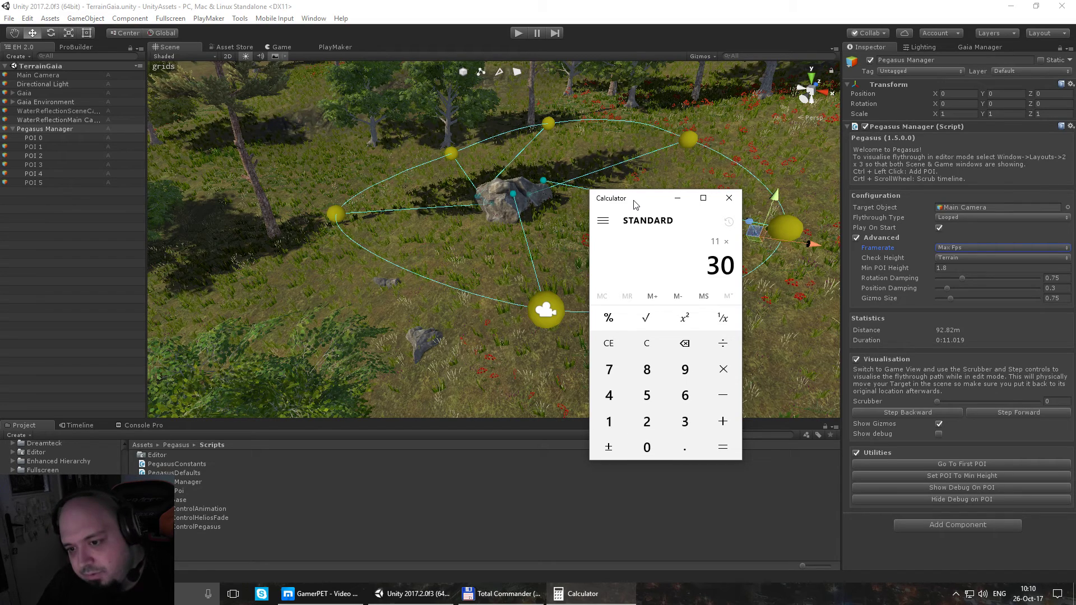
{"action": "key", "text": "Return"}
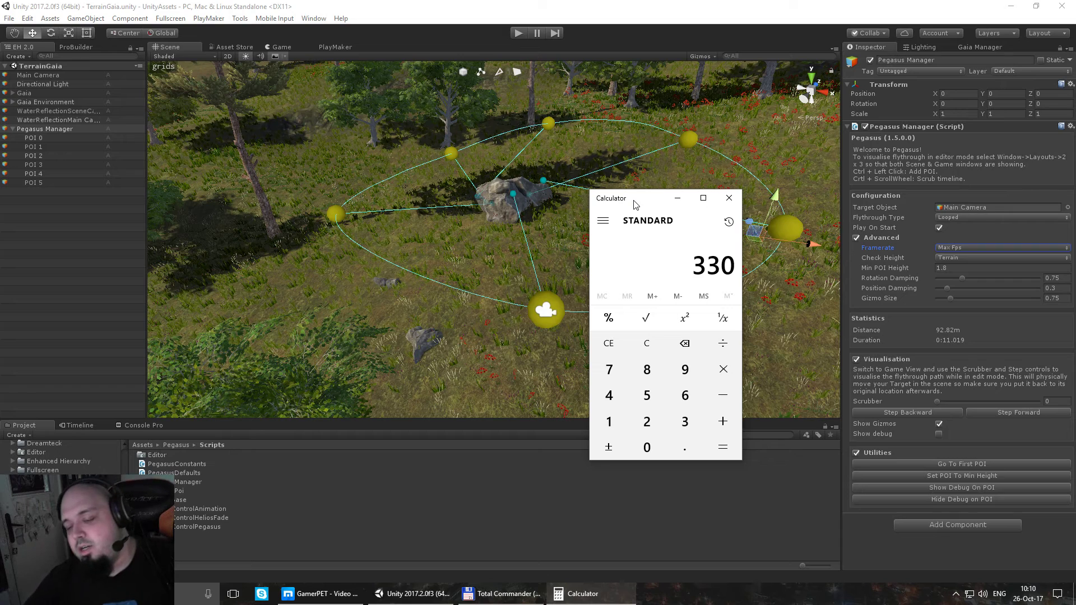
{"action": "left_click", "coordinate": [728, 198]}
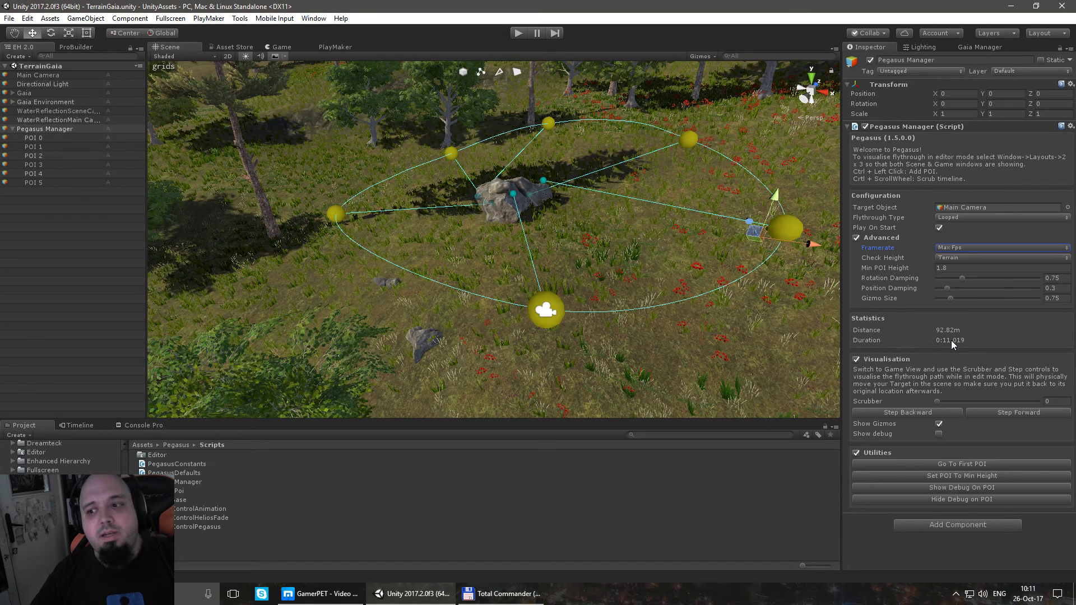
Review the Pegasus Manager's available framerate options, keeping Max Fps
{"action": "left_click", "coordinate": [959, 248]}
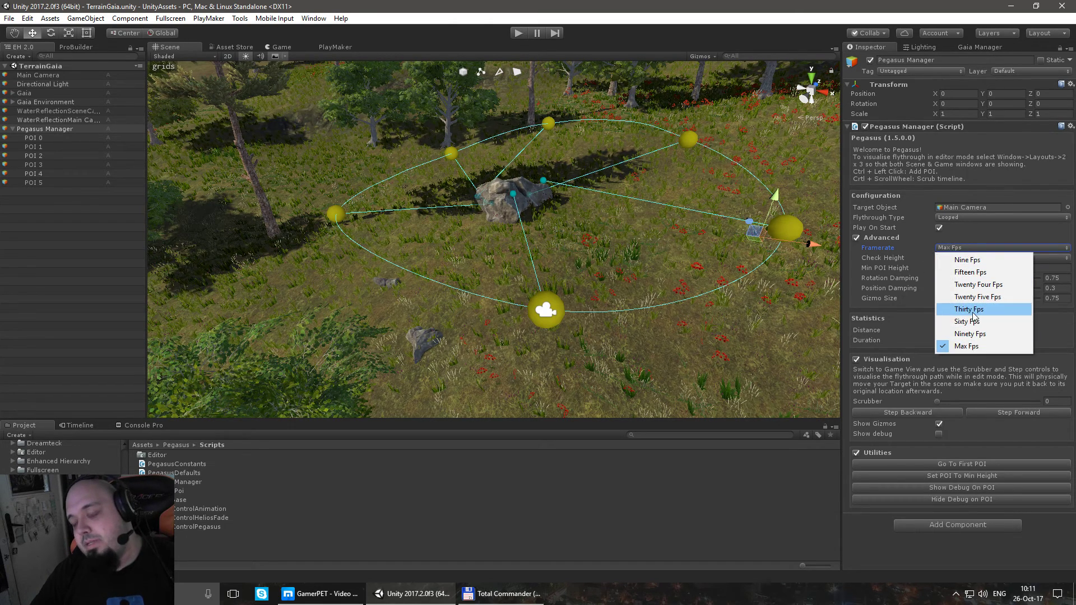
{"action": "left_click", "coordinate": [894, 300]}
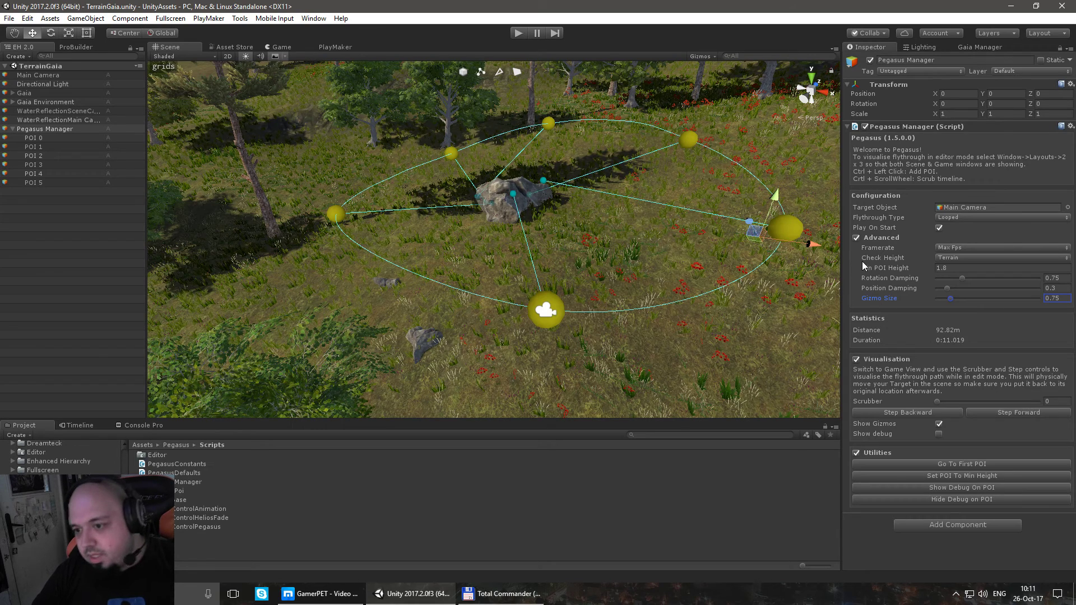
{"action": "left_click", "coordinate": [879, 247]}
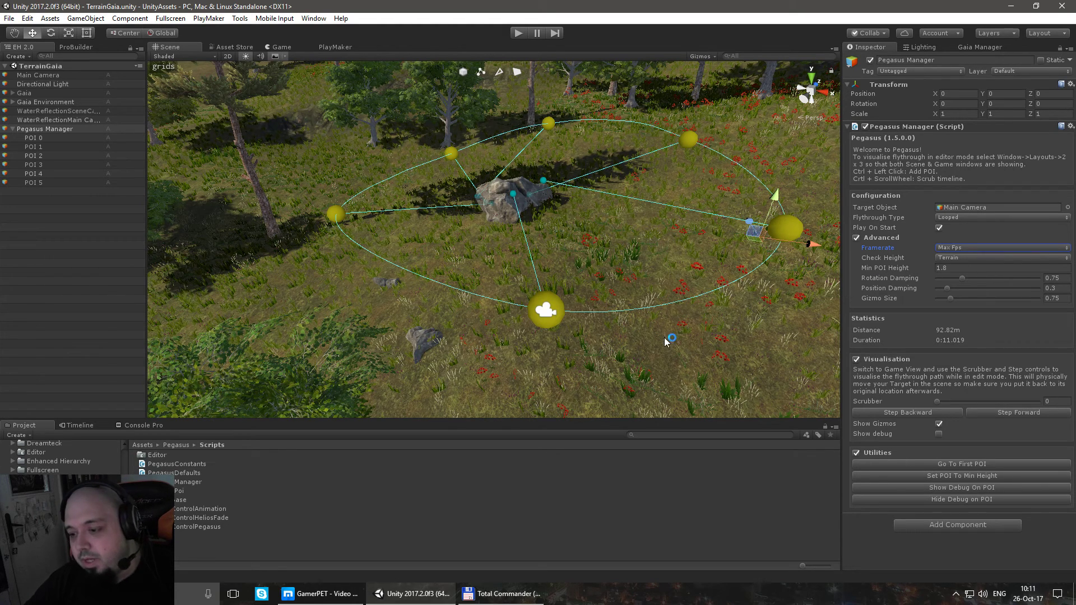
Scrub through the flythrough in the Game view and return the scrubber to 0
{"action": "left_click", "coordinate": [282, 47]}
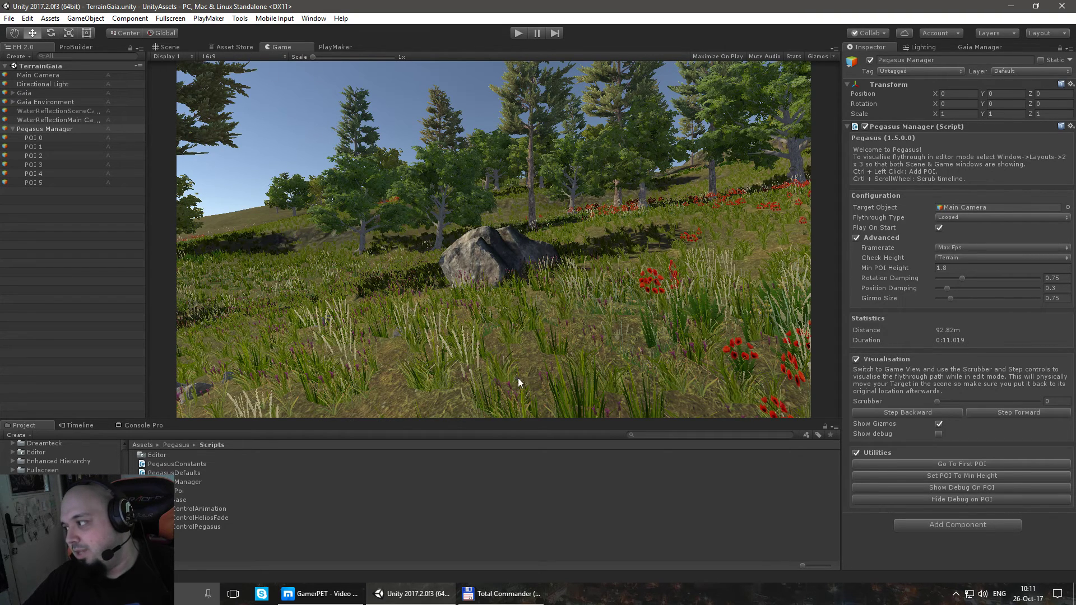
{"action": "mouse_move", "coordinate": [936, 402]}
{"action": "left_mouse_down"}
{"action": "mouse_move", "coordinate": [973, 413]}
{"action": "mouse_move", "coordinate": [1037, 396]}
{"action": "mouse_move", "coordinate": [920, 391]}
{"action": "left_mouse_up"}
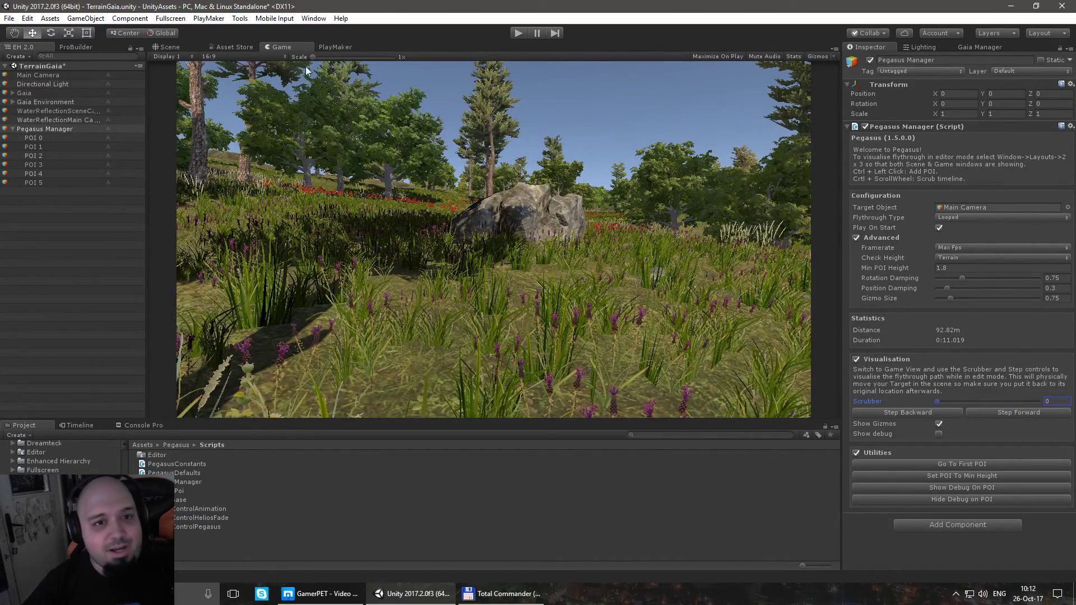
Examine the camera's view of the boulder from POI 0 through POI 4 in the Game view
{"action": "left_click", "coordinate": [45, 139]}
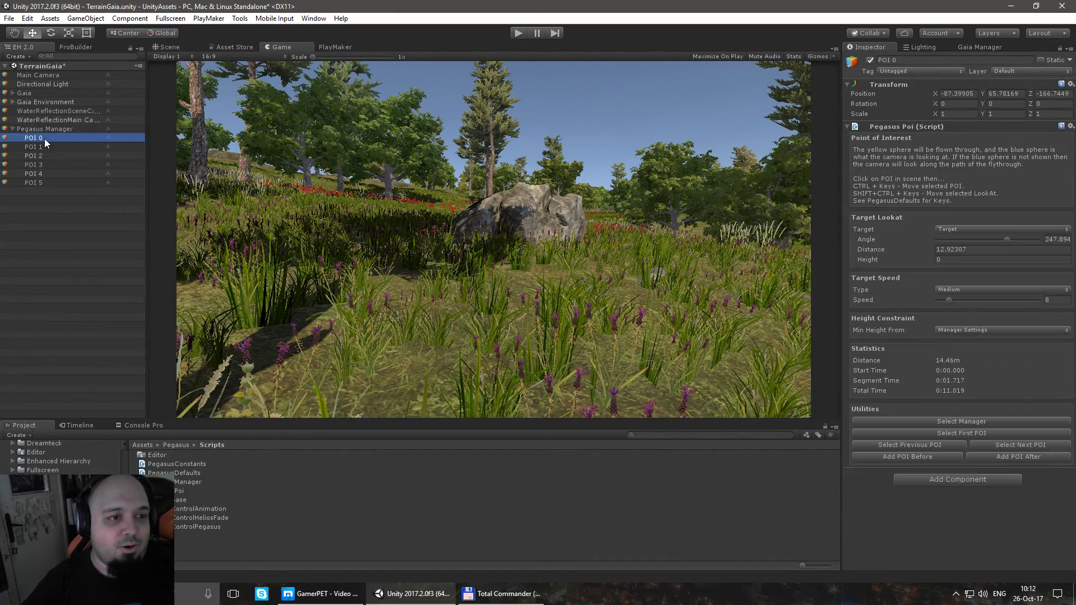
{"action": "key", "text": "Down"}
{"action": "key", "text": "Down"}
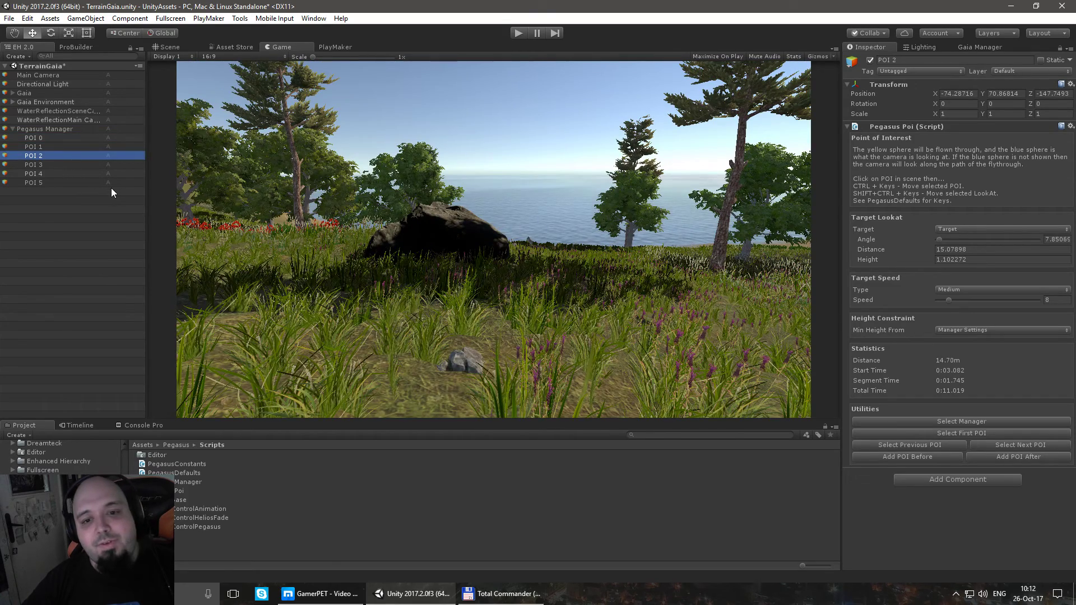
{"action": "key", "text": "Down"}
{"action": "key", "text": "Down"}
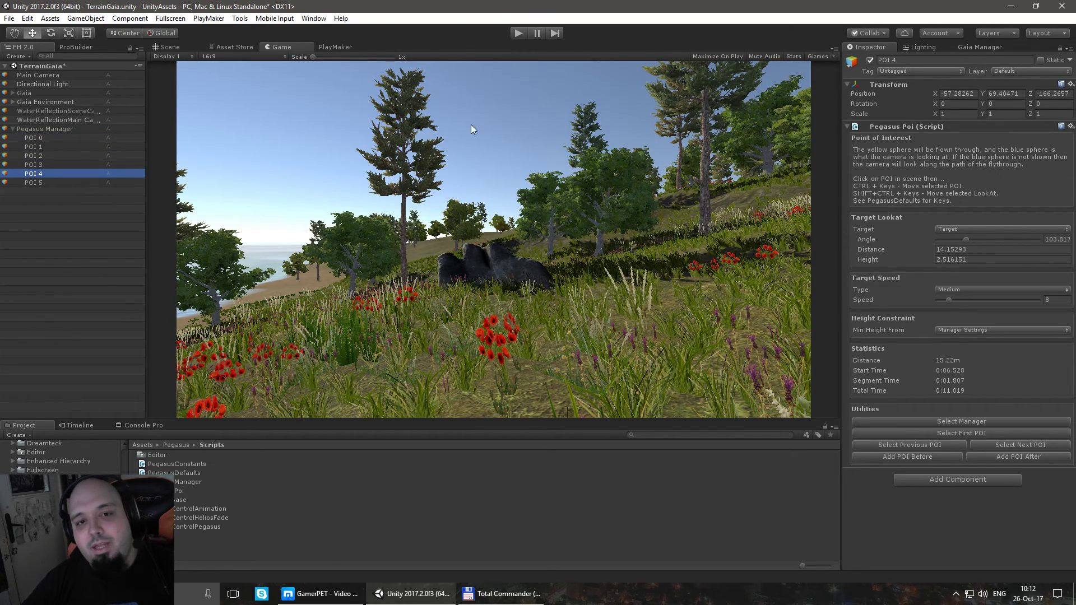
Dock the Game view beside the Scene view and raise POI 4 high above the terrain
{"action": "left_click_drag", "start_coordinate": [281, 49], "coordinate": [762, 213]}
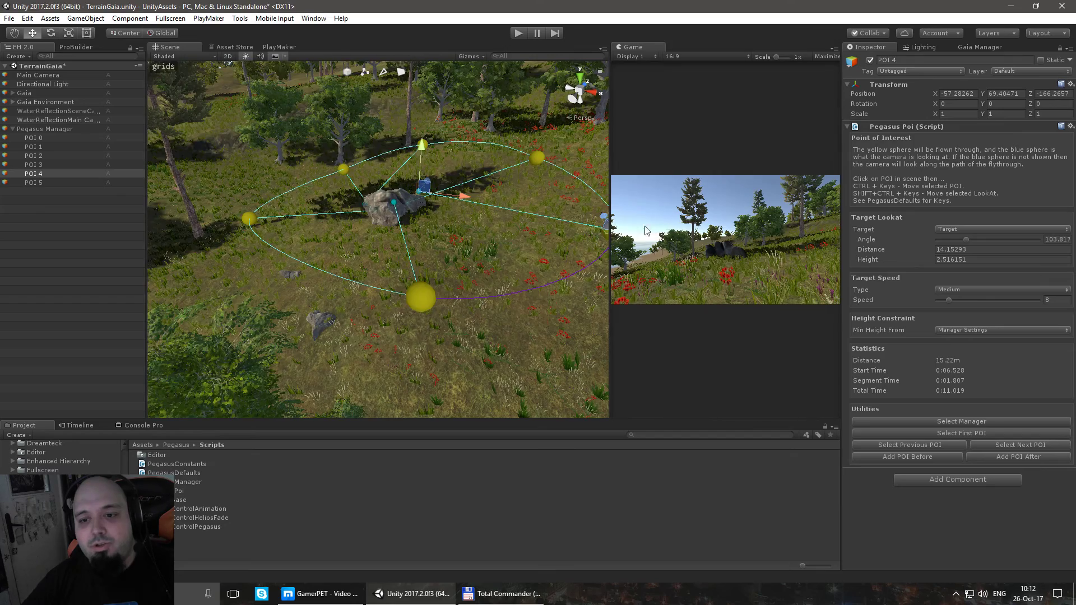
{"action": "left_click_drag", "start_coordinate": [431, 254], "coordinate": [507, 222], "text": "alt"}
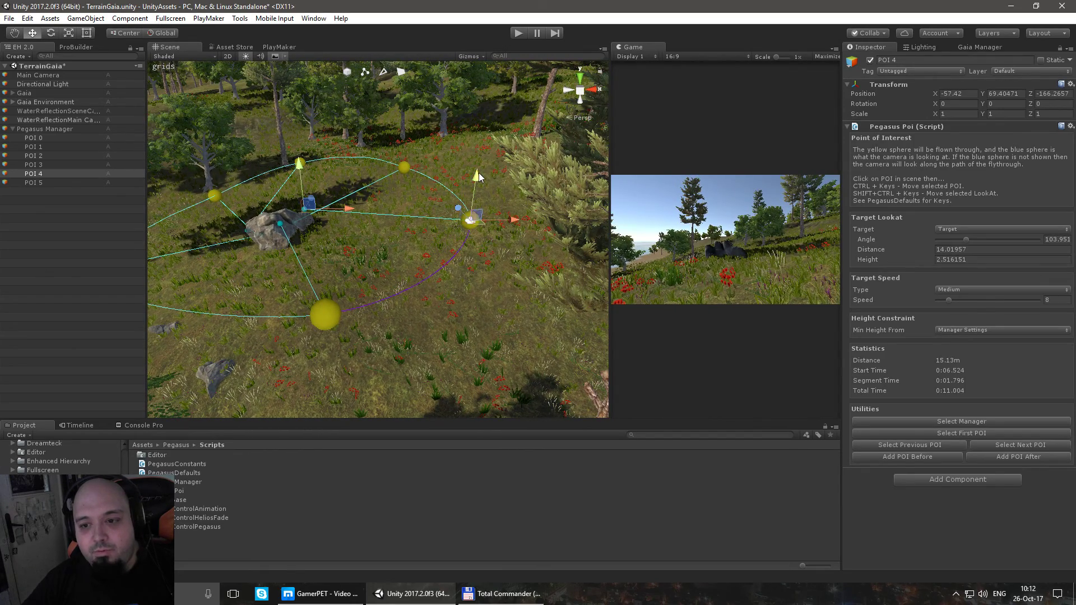
{"action": "left_click_drag", "start_coordinate": [479, 177], "coordinate": [461, 119]}
Raise POI 5 to a Y position of 73.2 and POI 0 to 74.46, and save the scene
{"action": "left_click", "coordinate": [324, 317]}
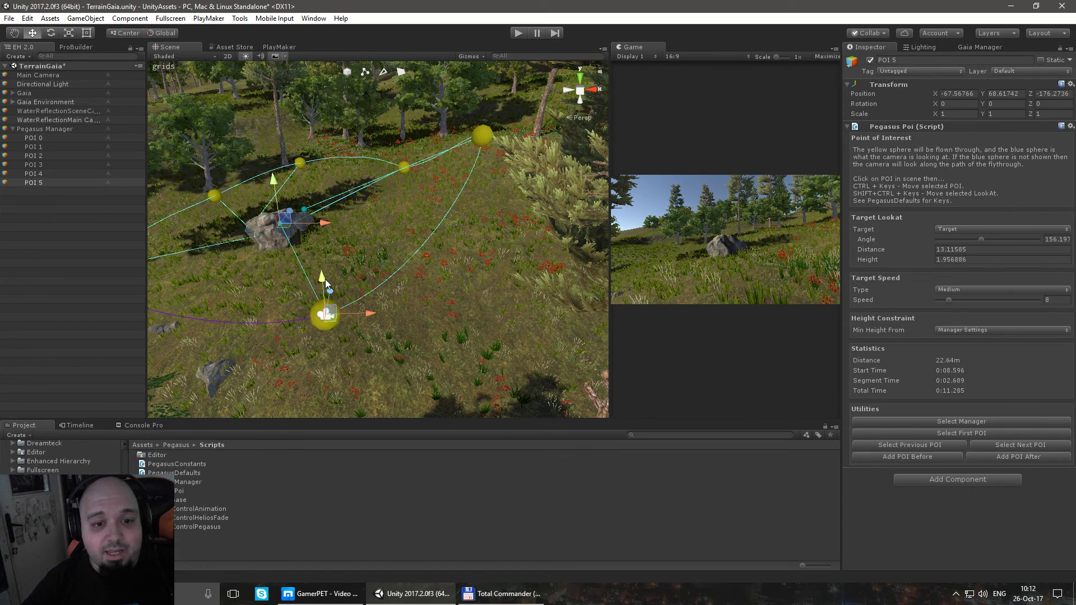
{"action": "mouse_move", "coordinate": [325, 279]}
{"action": "left_mouse_down"}
{"action": "mouse_move", "coordinate": [315, 216]}
{"action": "mouse_move", "coordinate": [313, 283]}
{"action": "left_mouse_up"}
{"action": "left_click", "coordinate": [220, 269]}
{"action": "left_click_drag", "start_coordinate": [204, 212], "coordinate": [206, 132]}
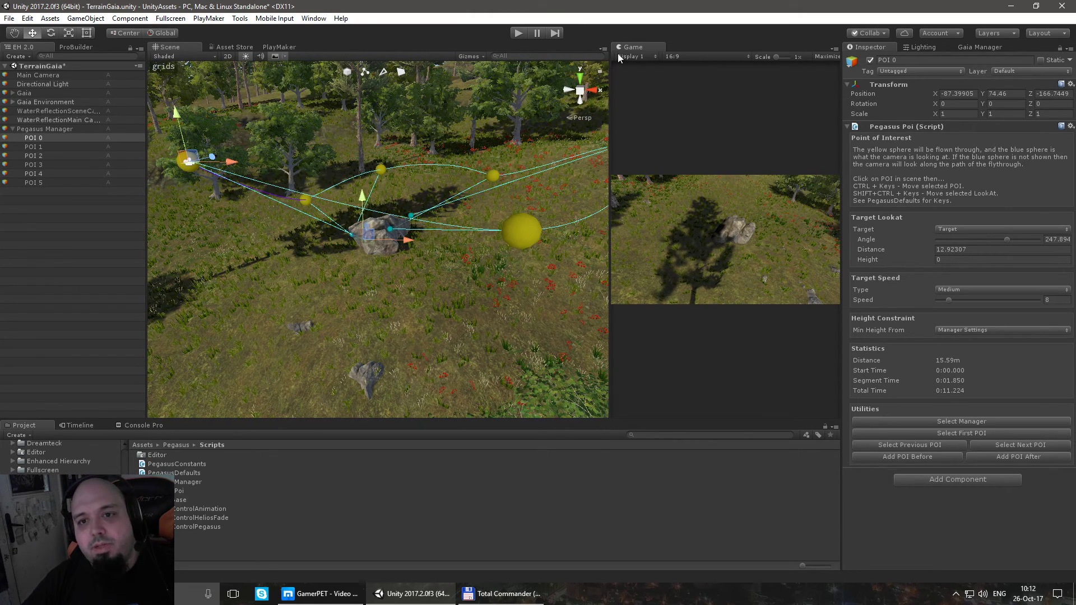
{"action": "key", "text": "ctrl+s"}
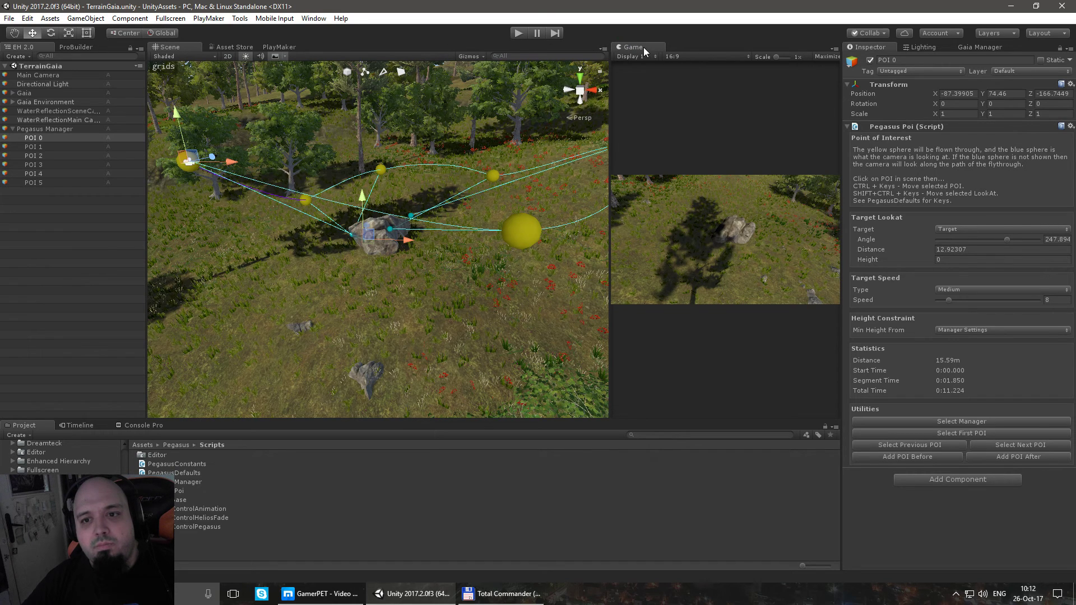
Dock the Game view back in the Scene view's tab group, play the flythrough, and stop playback
{"action": "left_click_drag", "start_coordinate": [644, 47], "coordinate": [483, 49]}
{"action": "left_click", "coordinate": [518, 35]}
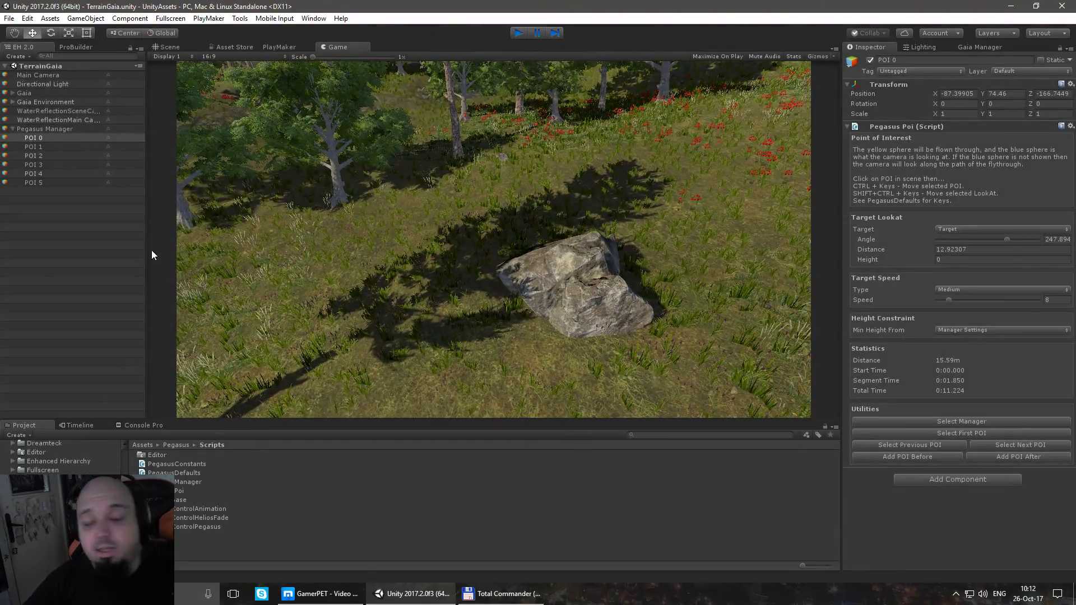
{"action": "key", "text": "ctrl+p"}
Select POI 0, show it in the Scene view, and set its custom target speed to 46.3
{"action": "left_click", "coordinate": [56, 129]}
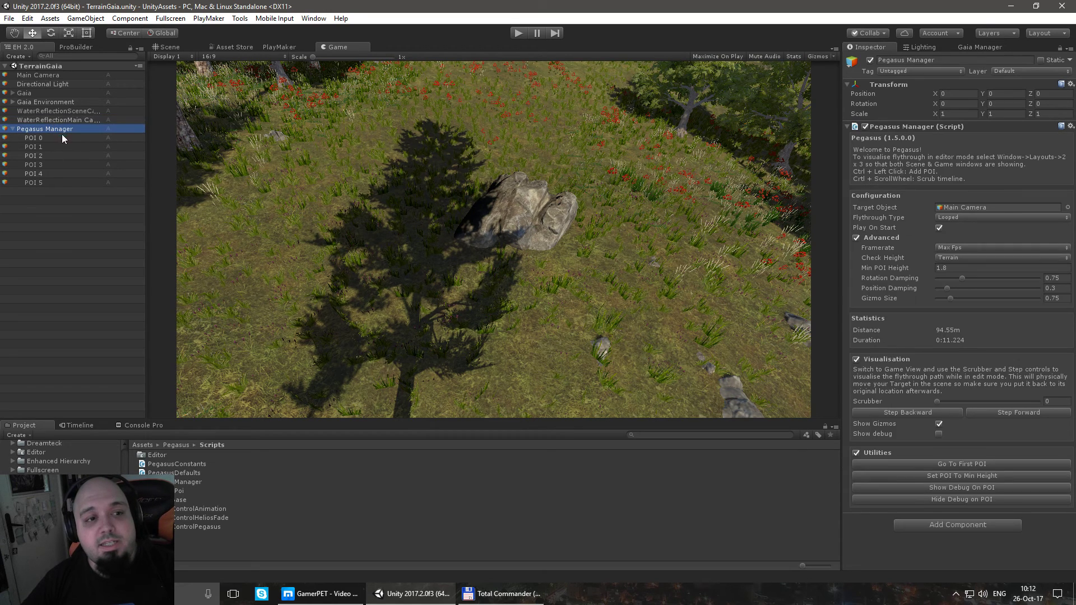
{"action": "key", "text": "Down"}
{"action": "key", "text": "Up"}
{"action": "key", "text": "Down"}
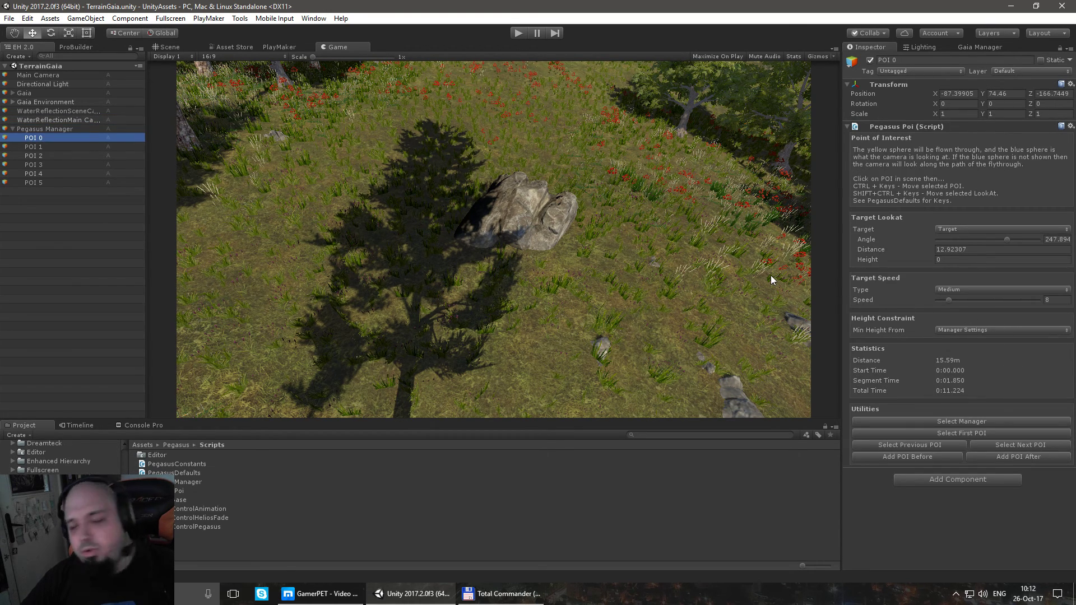
{"action": "left_click", "coordinate": [610, 243]}
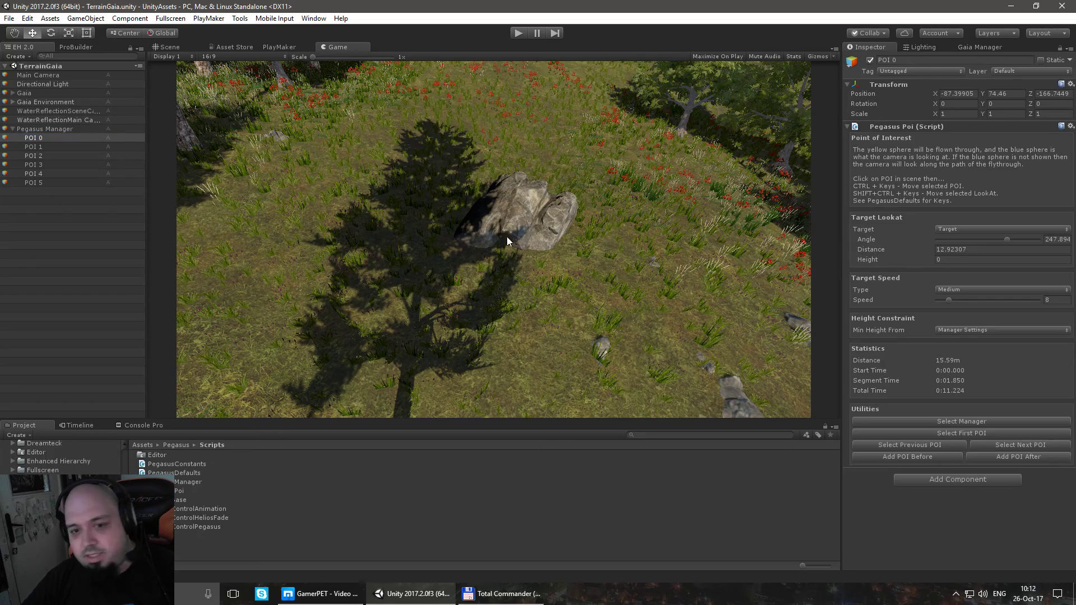
{"action": "left_click", "coordinate": [174, 46]}
{"action": "left_click_drag", "start_coordinate": [560, 232], "coordinate": [533, 230], "text": "alt"}
{"action": "left_click", "coordinate": [945, 292]}
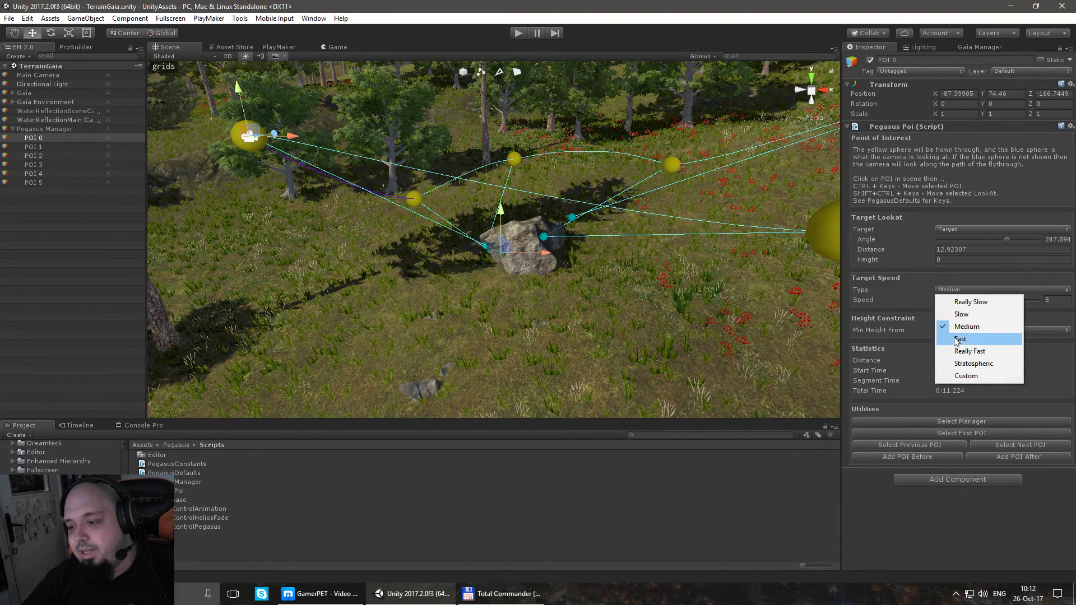
{"action": "left_click", "coordinate": [904, 297]}
{"action": "left_click", "coordinate": [948, 301]}
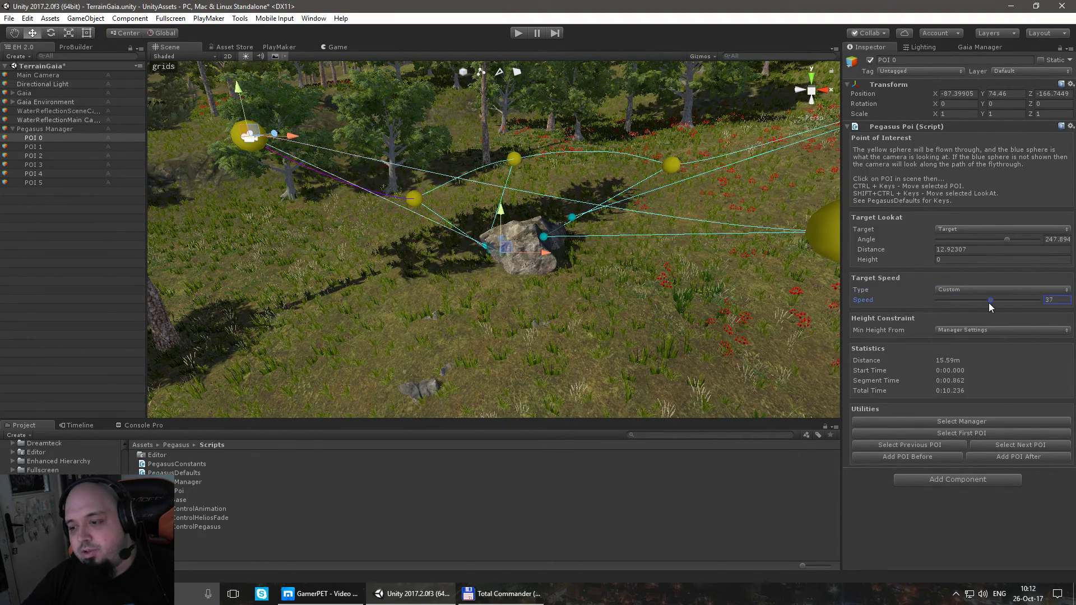
{"action": "left_click_drag", "start_coordinate": [951, 301], "coordinate": [1002, 308]}
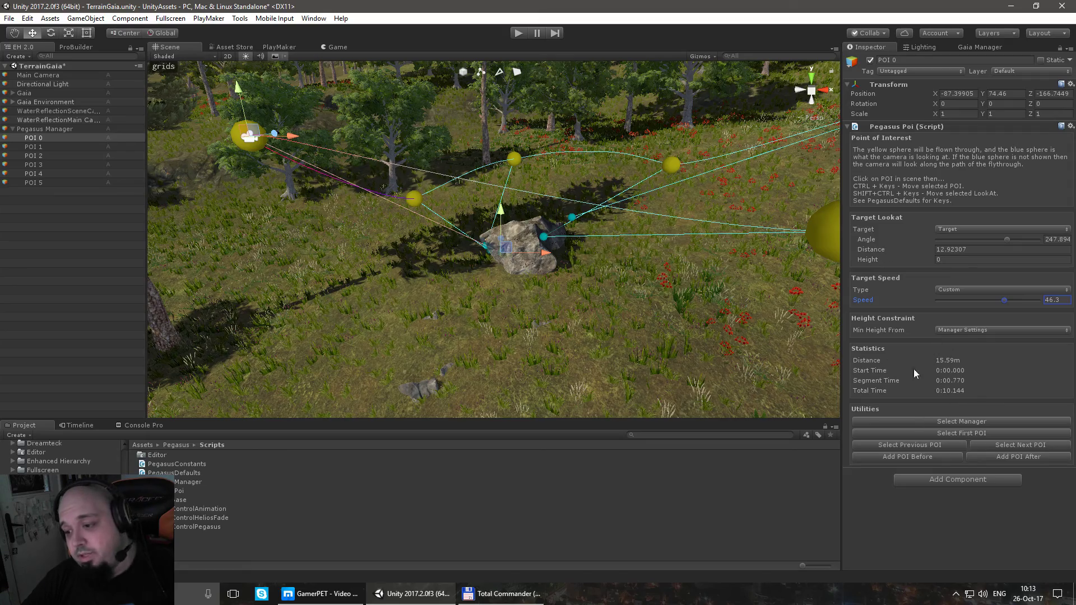
Try POI 0's target speed at 16.1 and at the maximum of 70 while viewing its path segments
{"action": "right_click_drag", "start_coordinate": [516, 285], "coordinate": [429, 276]}
{"action": "right_click_drag", "start_coordinate": [492, 320], "coordinate": [426, 202]}
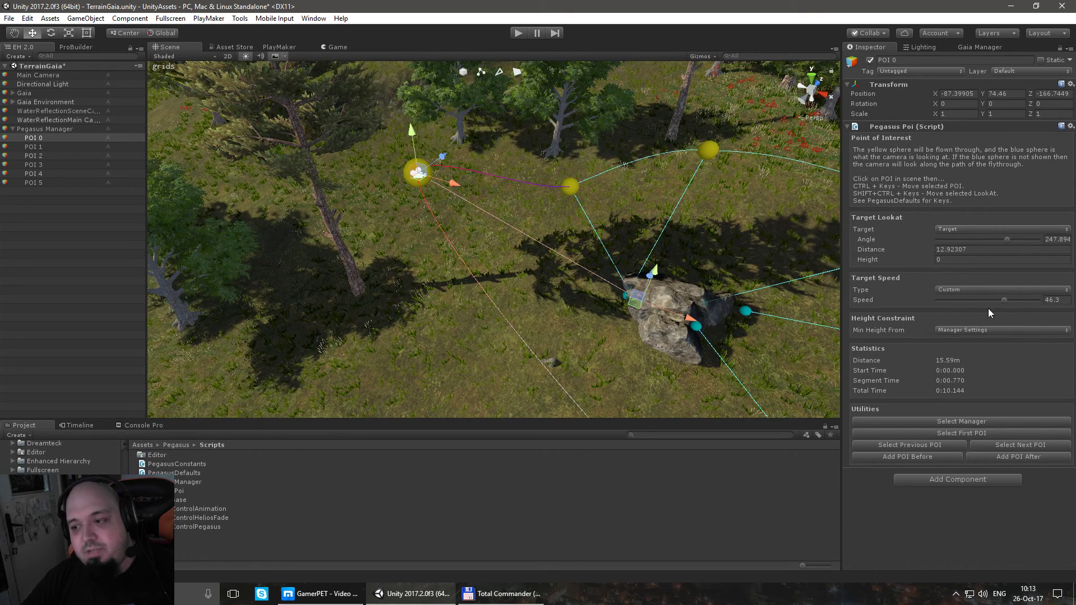
{"action": "left_click_drag", "start_coordinate": [1004, 300], "coordinate": [961, 305]}
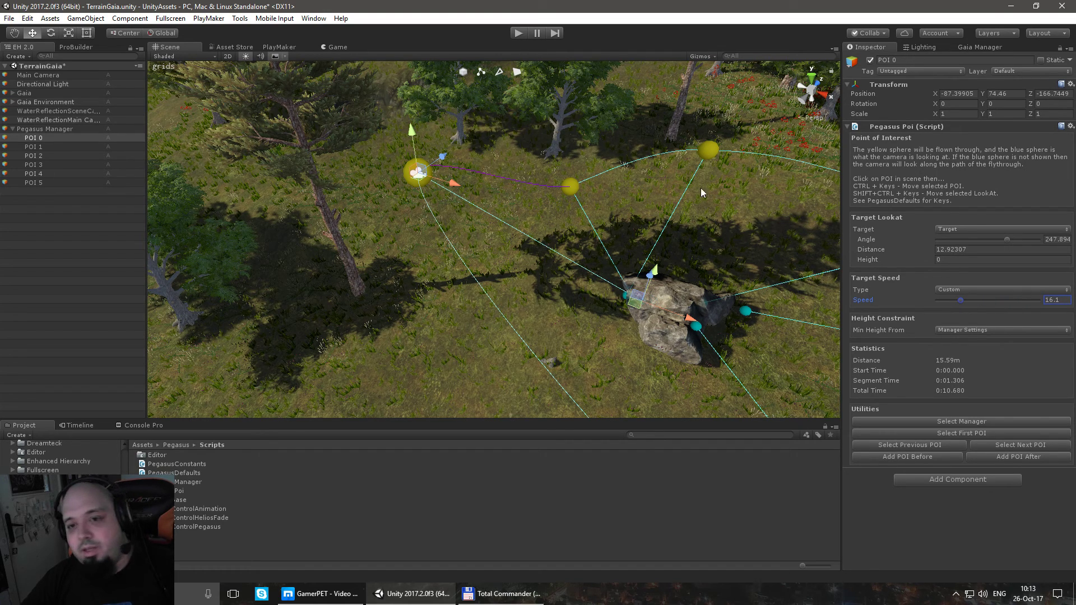
{"action": "left_click", "coordinate": [1038, 300]}
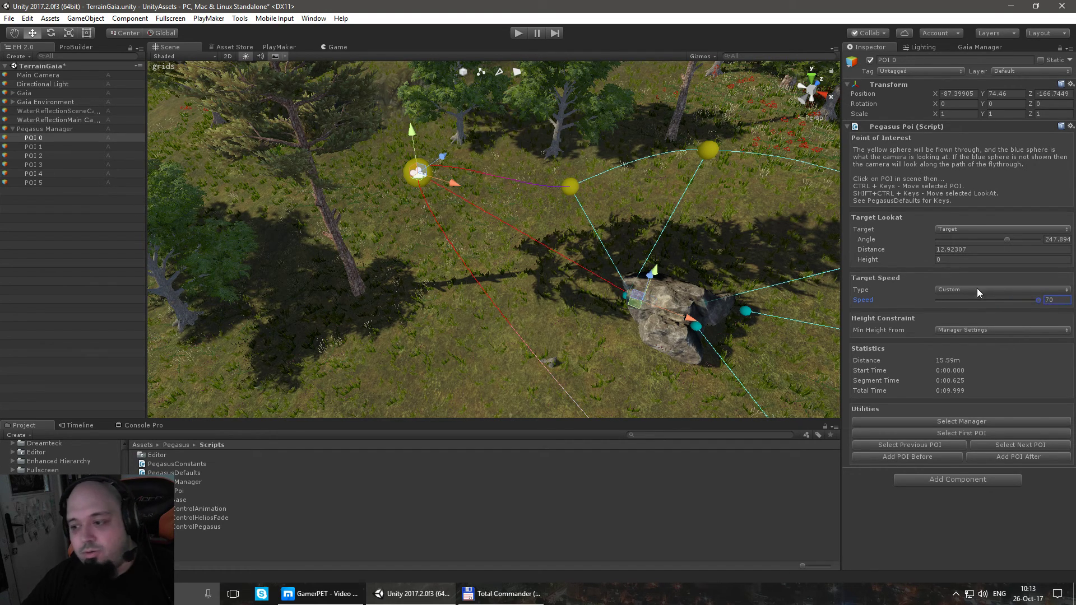
Select other scene objects instead of POI 0 and examine the colouring of the path segments around it
{"action": "left_click", "coordinate": [55, 111]}
{"action": "left_click_drag", "start_coordinate": [361, 215], "coordinate": [667, 196], "text": "alt"}
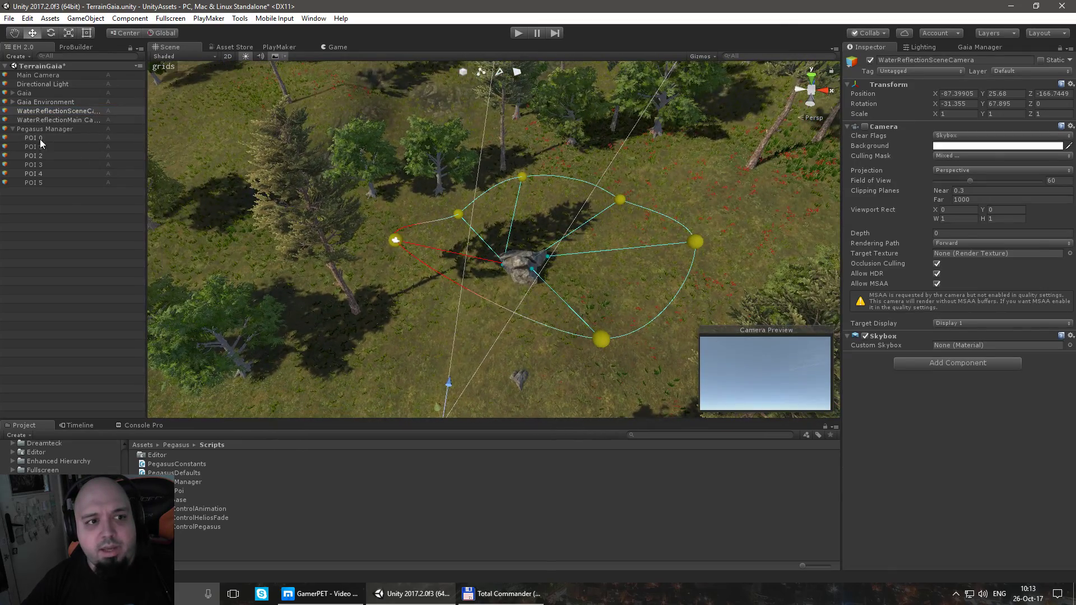
{"action": "left_click", "coordinate": [34, 85]}
{"action": "scroll", "coordinate": [432, 227], "scroll_direction": "up", "scroll_amount": 5}
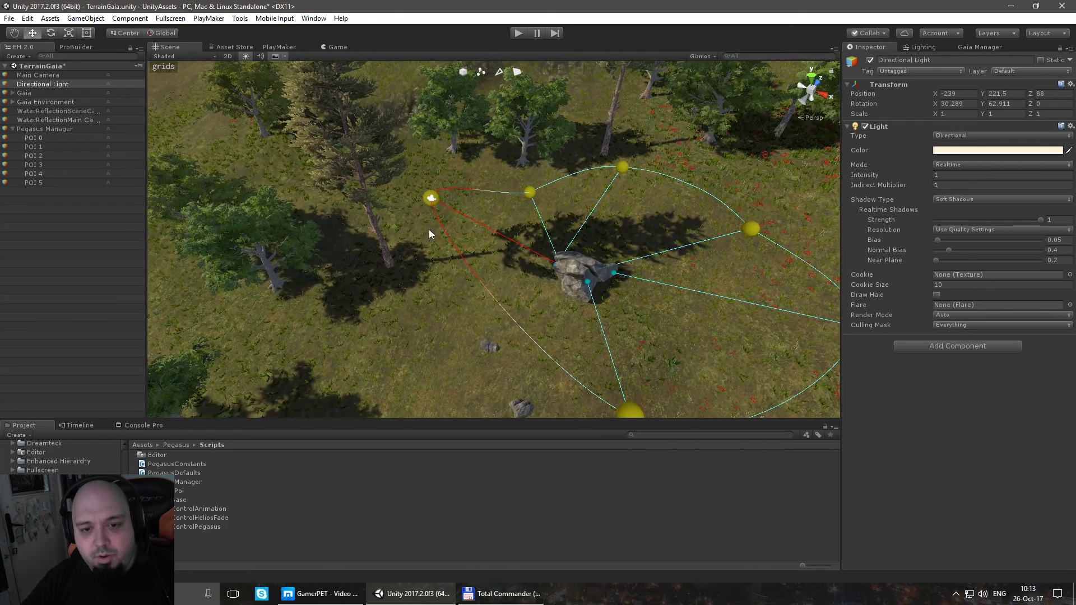
Select POI 0 and set its target speed type back to Medium
{"action": "left_click", "coordinate": [431, 199]}
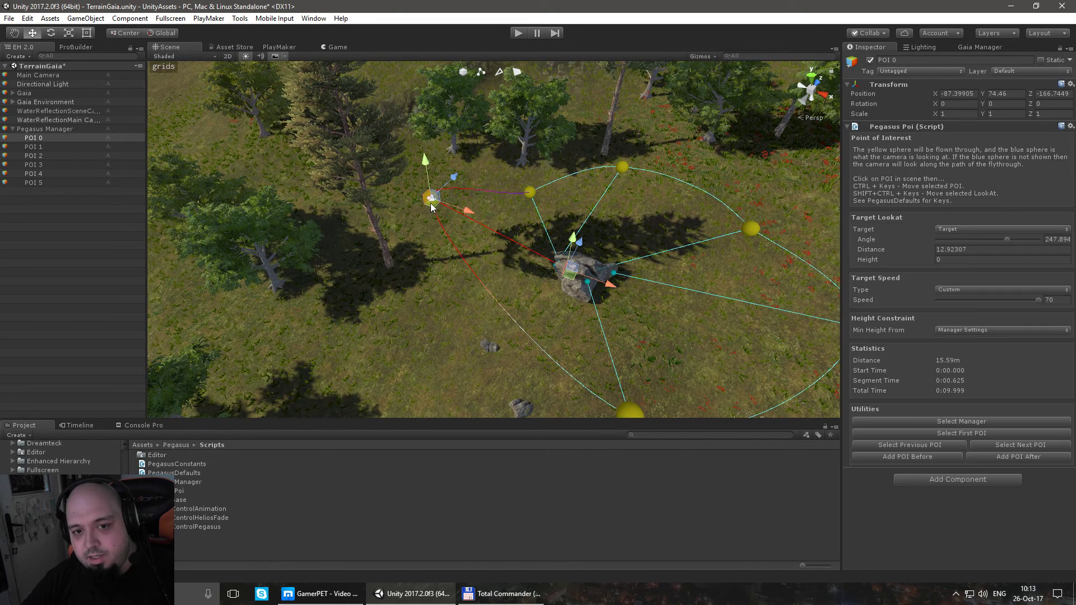
{"action": "left_click", "coordinate": [976, 289]}
{"action": "left_click", "coordinate": [948, 319]}
{"action": "left_click_drag", "start_coordinate": [547, 263], "coordinate": [526, 243], "text": "alt"}
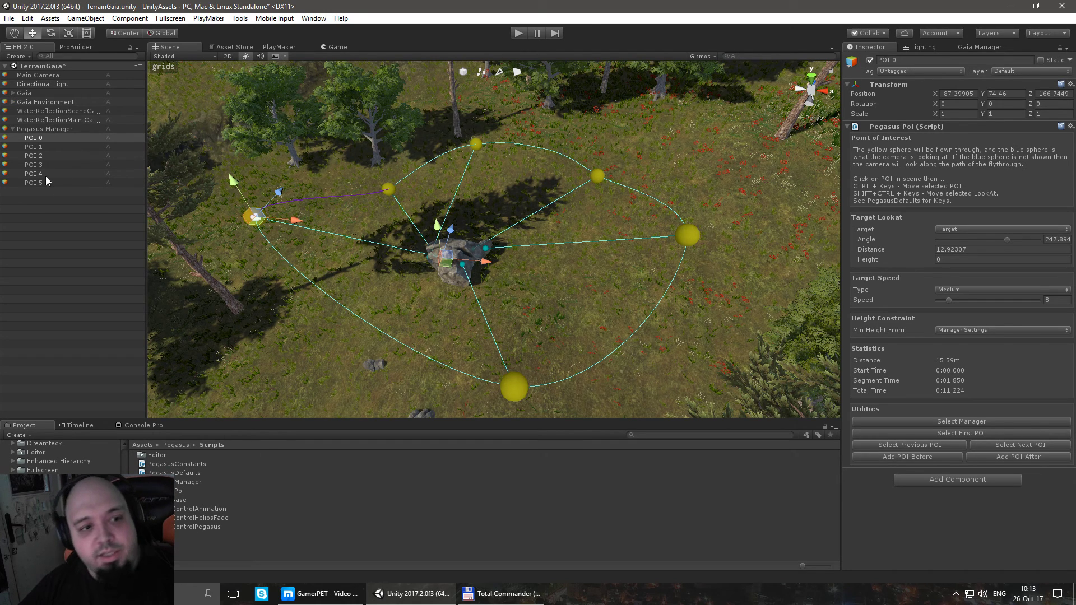
Check whether all six POIs can be edited together, and move back and forth between neighbouring POIs starting at POI 1
{"action": "left_click", "coordinate": [64, 184], "text": "shift"}
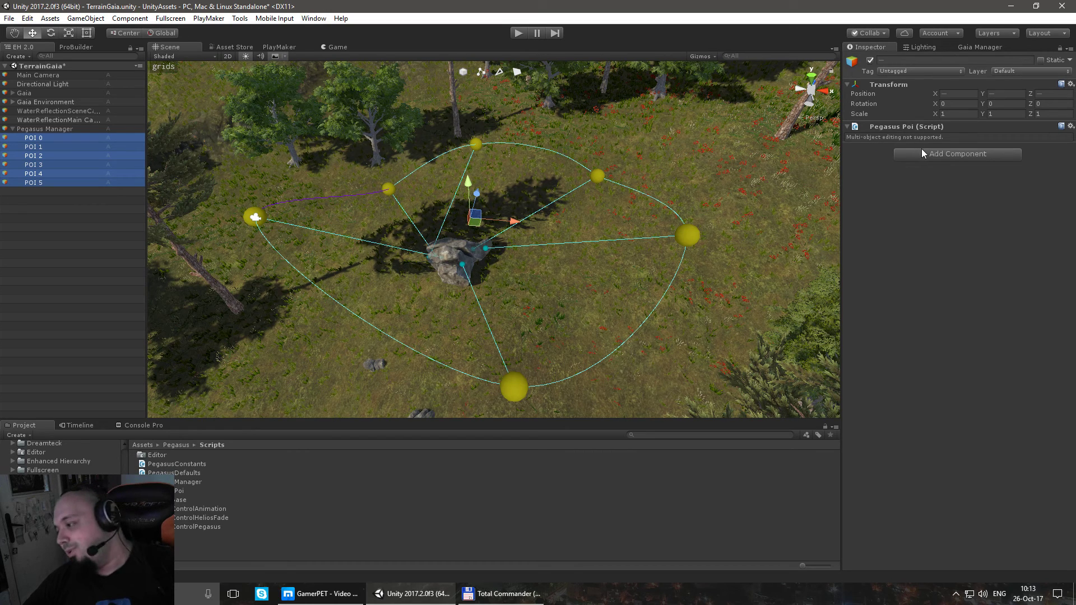
{"action": "left_click", "coordinate": [56, 147]}
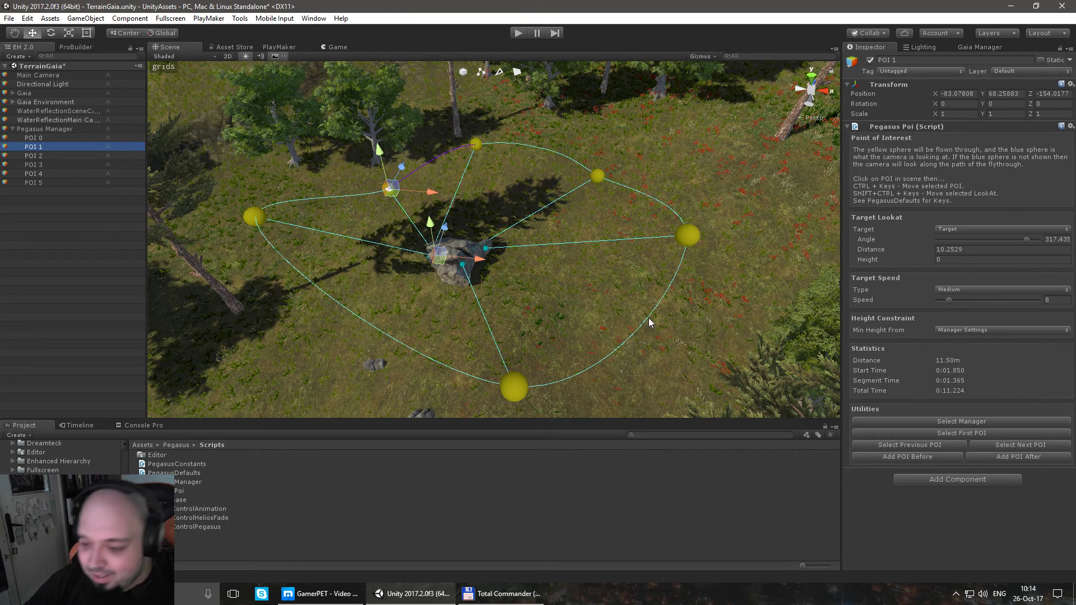
{"action": "left_click", "coordinate": [1008, 447]}
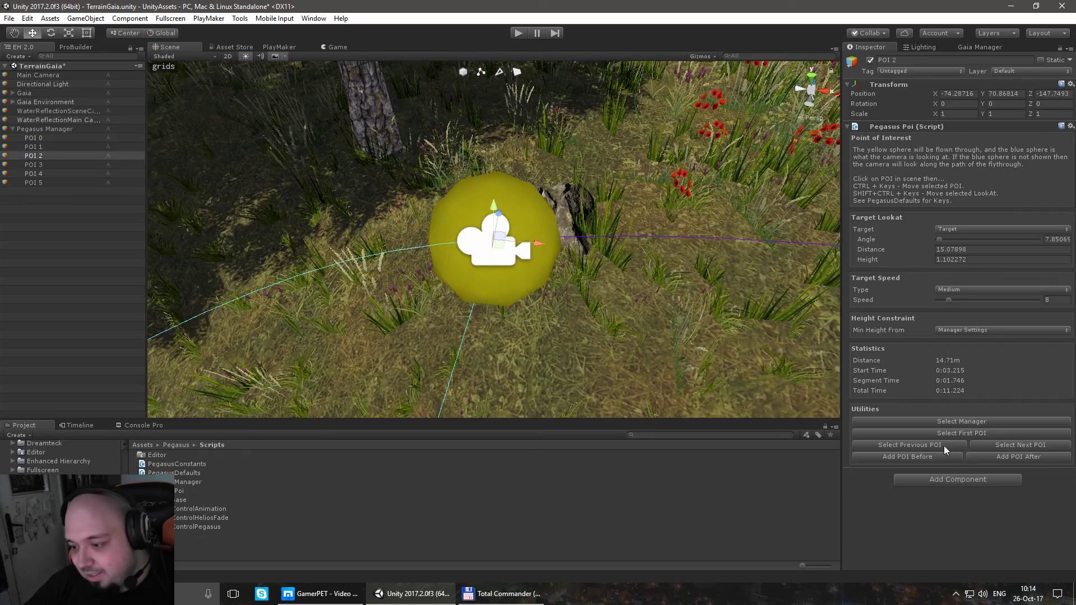
{"action": "left_click", "coordinate": [940, 446]}
{"action": "left_click", "coordinate": [998, 446]}
{"action": "left_click", "coordinate": [998, 446]}
{"action": "left_click", "coordinate": [948, 444]}
{"action": "left_click", "coordinate": [949, 444]}
{"action": "right_click_drag", "start_coordinate": [457, 303], "coordinate": [483, 312]}
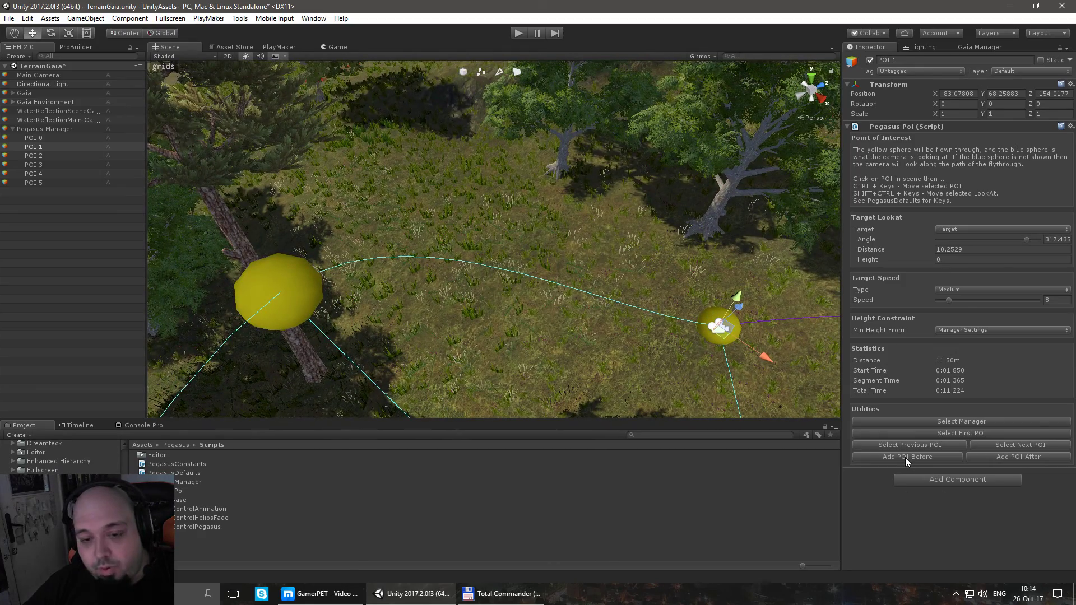
Add two new POIs on the path between POI 0 and POI 1
{"action": "left_click", "coordinate": [906, 457]}
{"action": "right_click_drag", "start_coordinate": [550, 291], "coordinate": [496, 270]}
{"action": "left_click", "coordinate": [927, 458]}
{"action": "right_click_drag", "start_coordinate": [481, 314], "coordinate": [482, 323]}
{"action": "right_click_drag", "start_coordinate": [743, 364], "coordinate": [611, 282]}
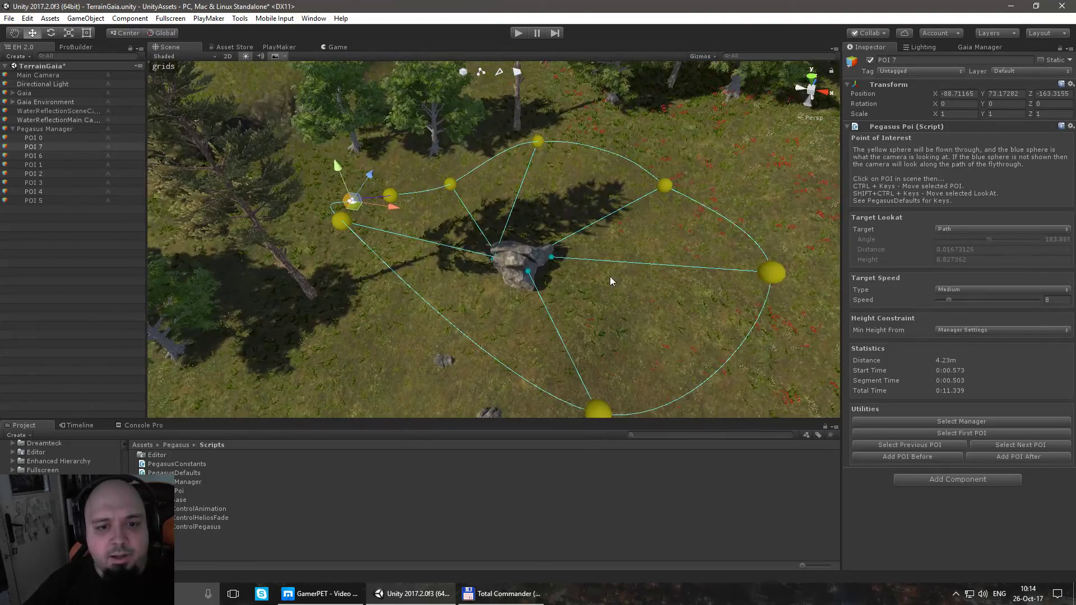
Delete the two added POIs between POI 0 and POI 1
{"action": "key", "text": "Delete"}
{"action": "left_click", "coordinate": [62, 154]}
{"action": "left_click", "coordinate": [48, 146]}
{"action": "key", "text": "Delete"}
Delete POI 5 and POI 4 from the Pegasus path
{"action": "left_click", "coordinate": [62, 183]}
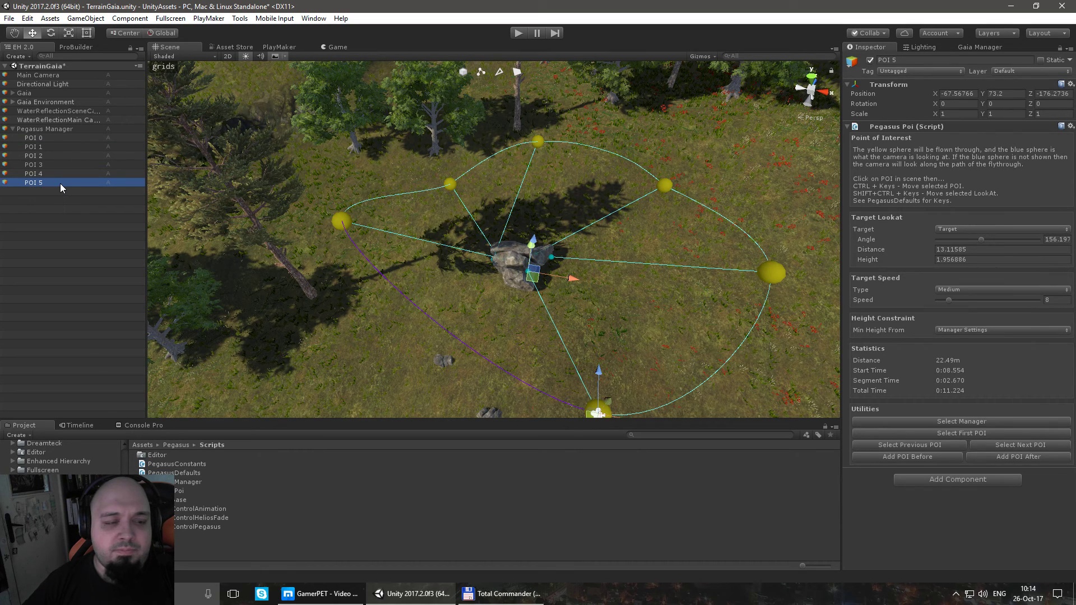
{"action": "key", "text": "Delete"}
{"action": "left_click", "coordinate": [42, 173]}
{"action": "key", "text": "Delete"}
Lower POI 0 to a Y position of 64.27
{"action": "middle_click_drag", "start_coordinate": [353, 245], "coordinate": [384, 262]}
{"action": "left_click", "coordinate": [370, 227]}
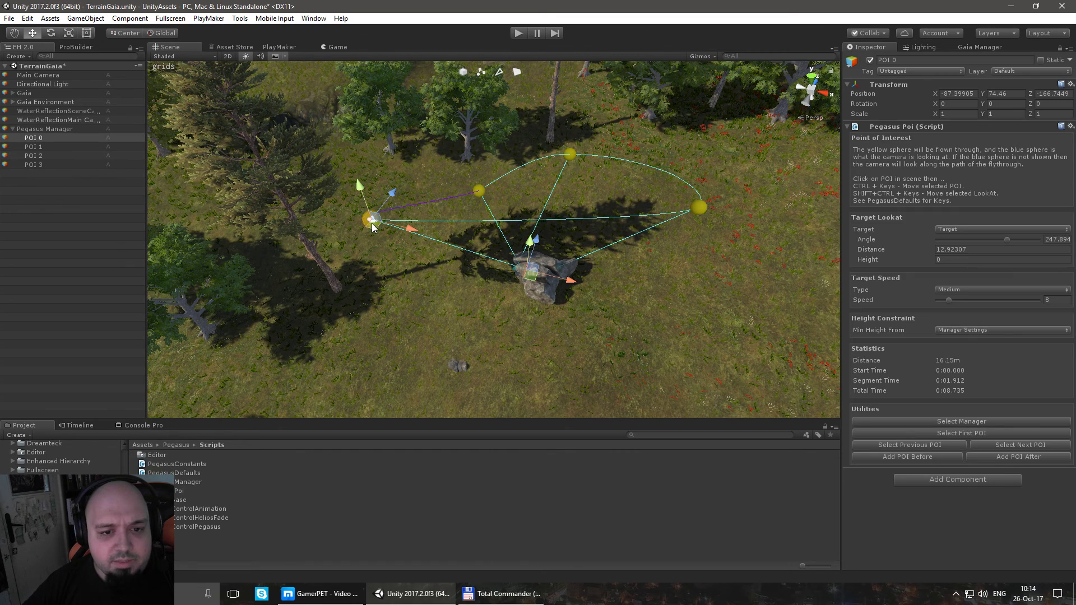
{"action": "left_click_drag", "start_coordinate": [355, 188], "coordinate": [368, 290]}
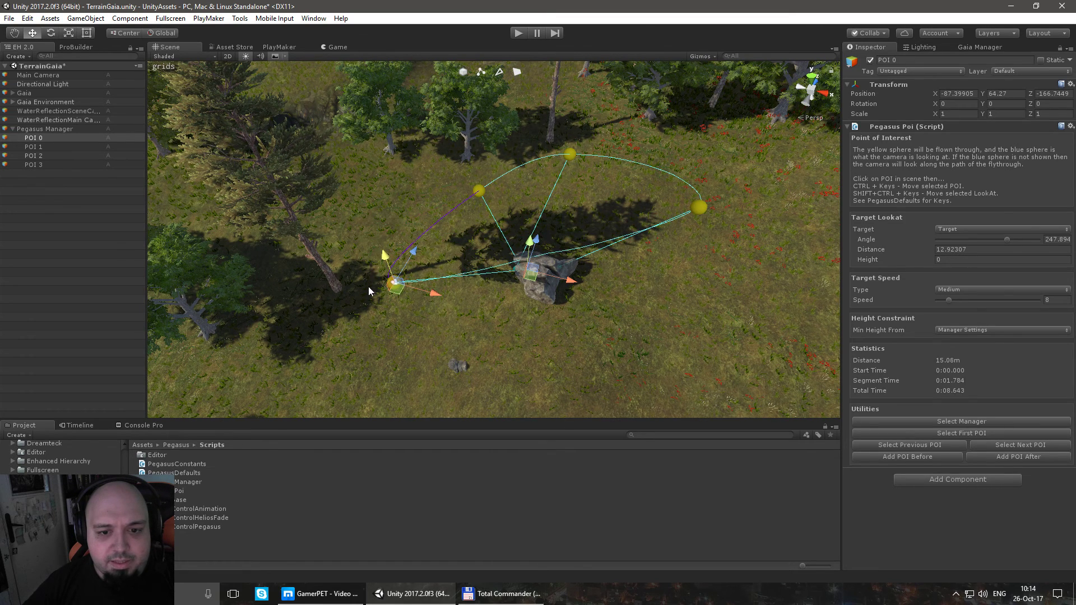
{"action": "left_click", "coordinate": [680, 227]}
Set the Pegasus Manager's flythrough type to Single Shot and view the open path around the boulder
{"action": "left_click", "coordinate": [42, 129]}
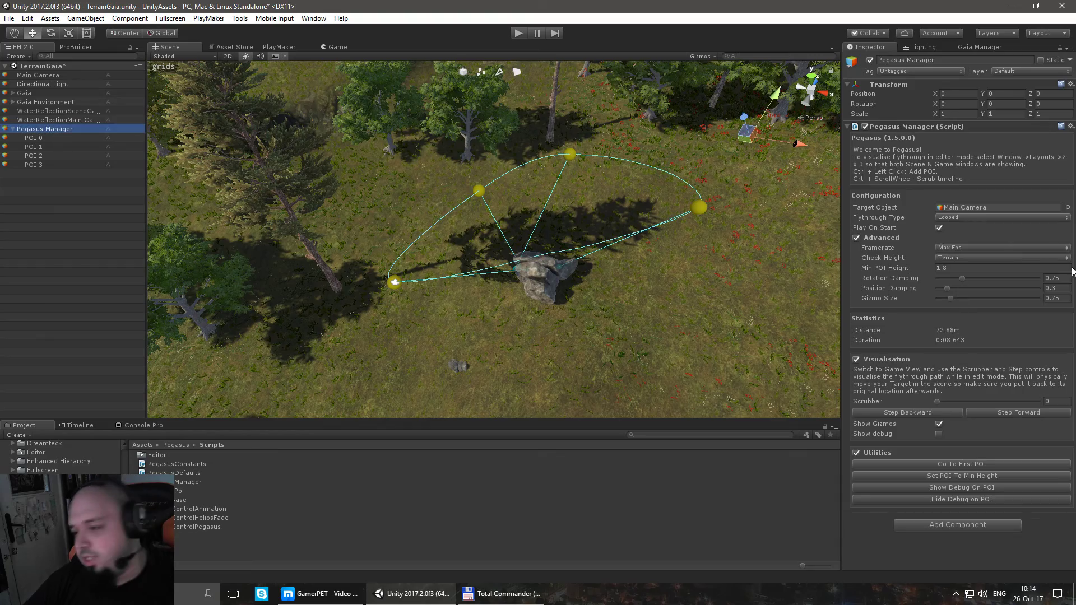
{"action": "left_click", "coordinate": [986, 217]}
{"action": "left_click", "coordinate": [970, 229]}
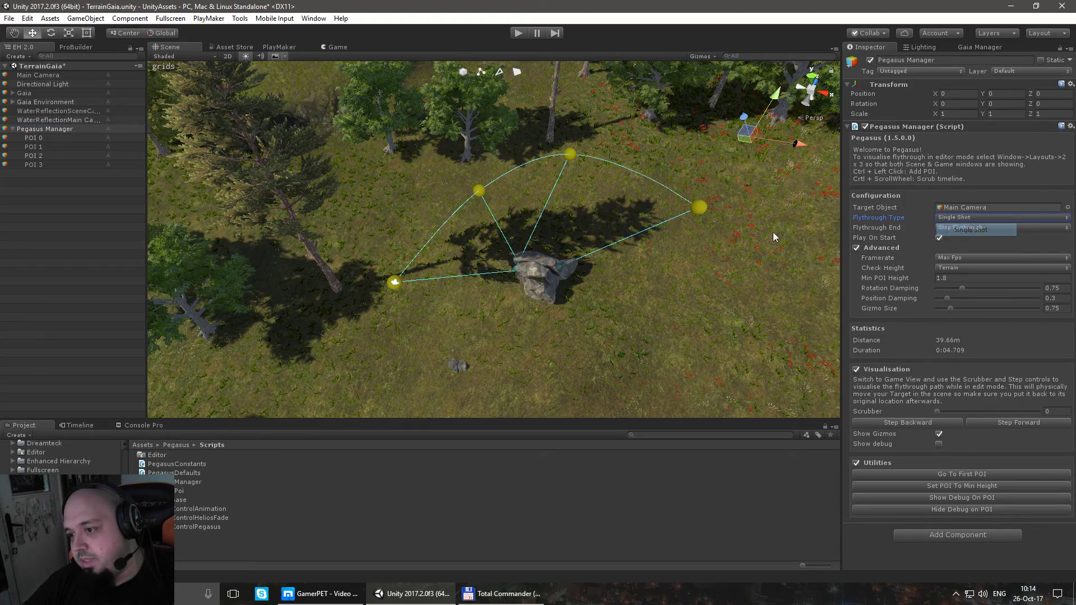
{"action": "right_click_drag", "start_coordinate": [630, 216], "coordinate": [374, 240]}
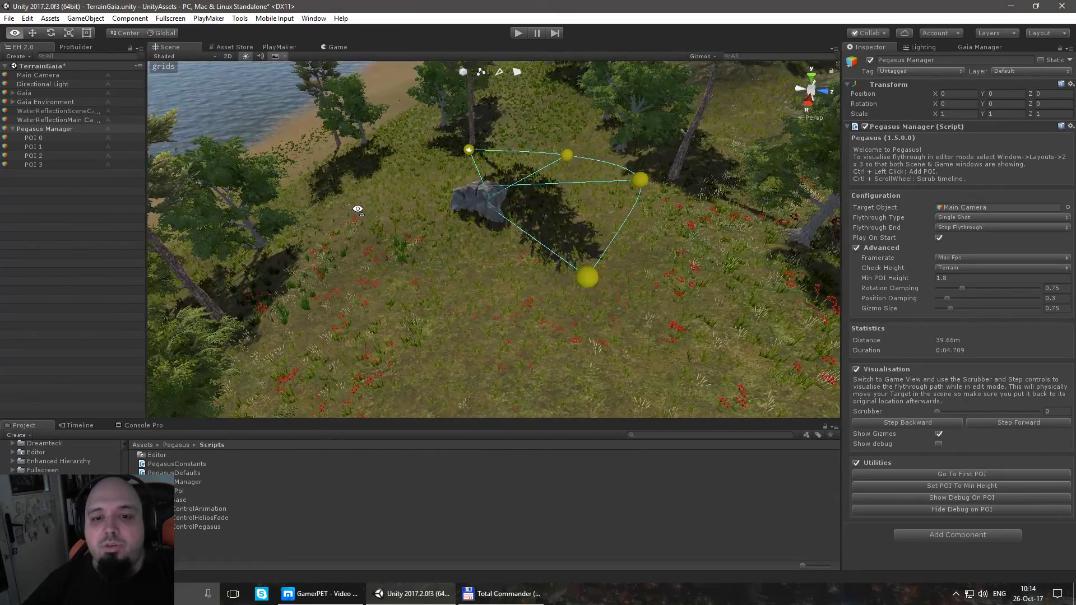
Set the flythrough end to Play Next Pegasus and collapse the Pegasus Manager's POI list in the hierarchy
{"action": "left_click", "coordinate": [945, 228]}
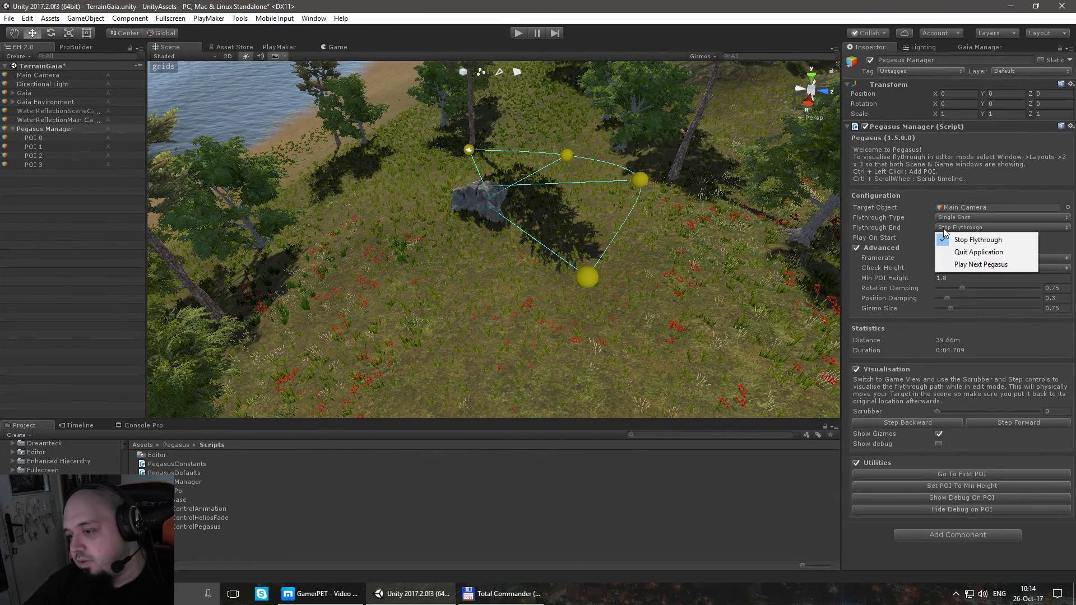
{"action": "left_click", "coordinate": [974, 264]}
{"action": "right_click_drag", "start_coordinate": [572, 247], "coordinate": [498, 255]}
{"action": "left_click", "coordinate": [12, 129]}
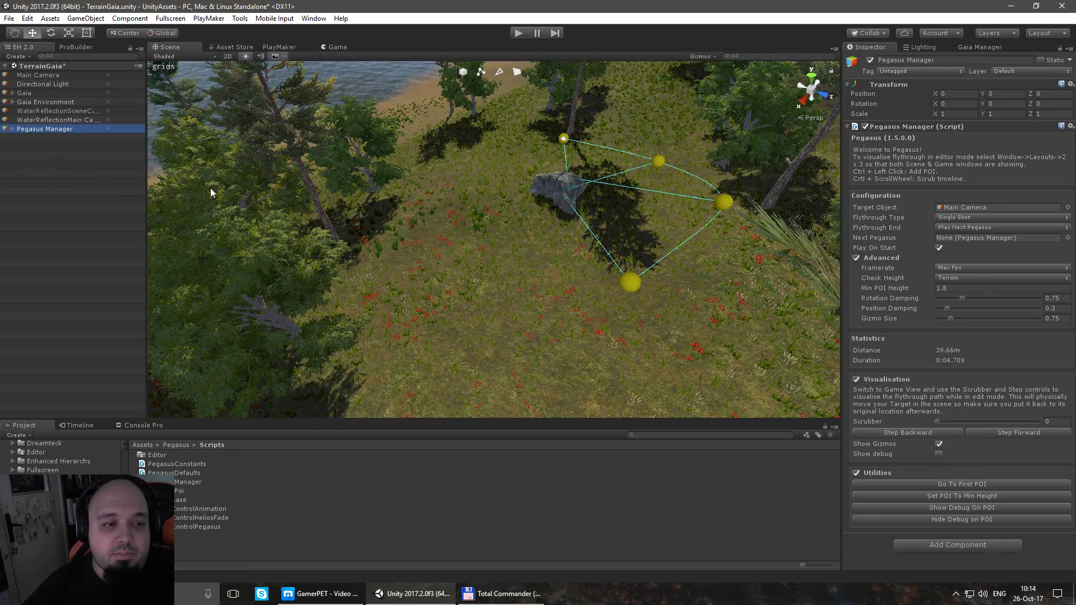
Rename the boulder path's Pegasus Manager as Spline1
{"action": "left_click", "coordinate": [34, 130]}
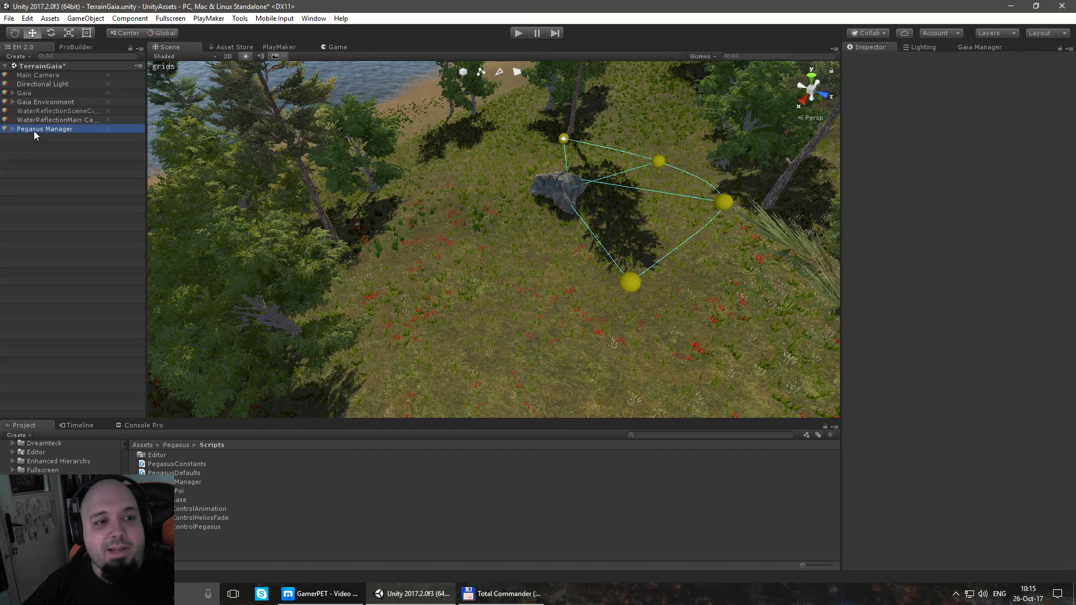
{"action": "key", "text": "F2"}
{"action": "type", "text": "S"}
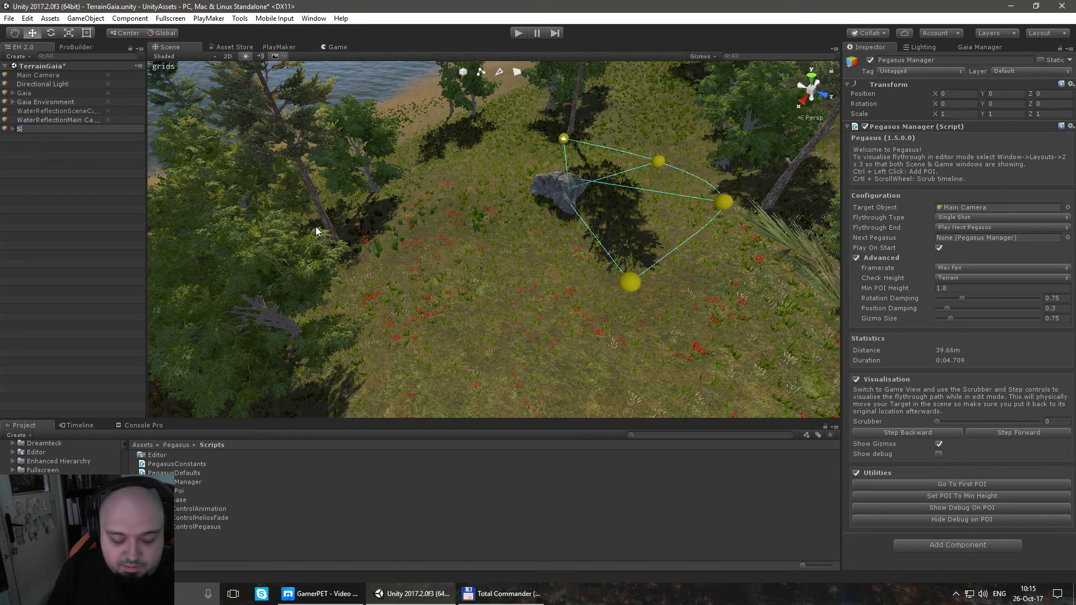
{"action": "type", "text": "pline1"}
{"action": "key", "text": "Return"}
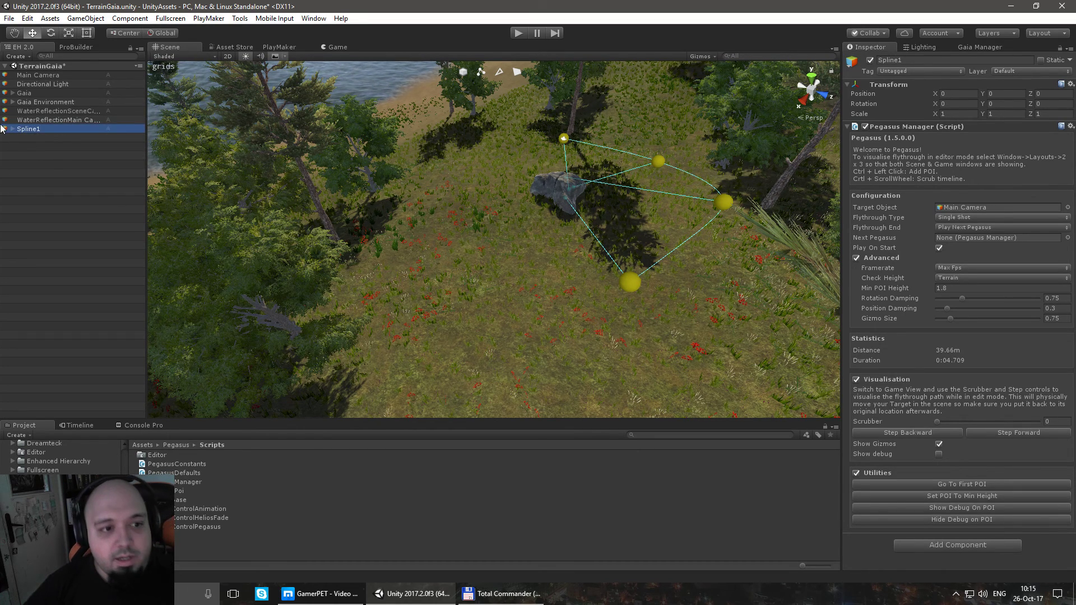
Add a second Pegasus Manager to the scene and place four POIs along the grassy shoreline
{"action": "right_click", "coordinate": [49, 155]}
{"action": "mouse_move", "coordinate": [96, 372]}
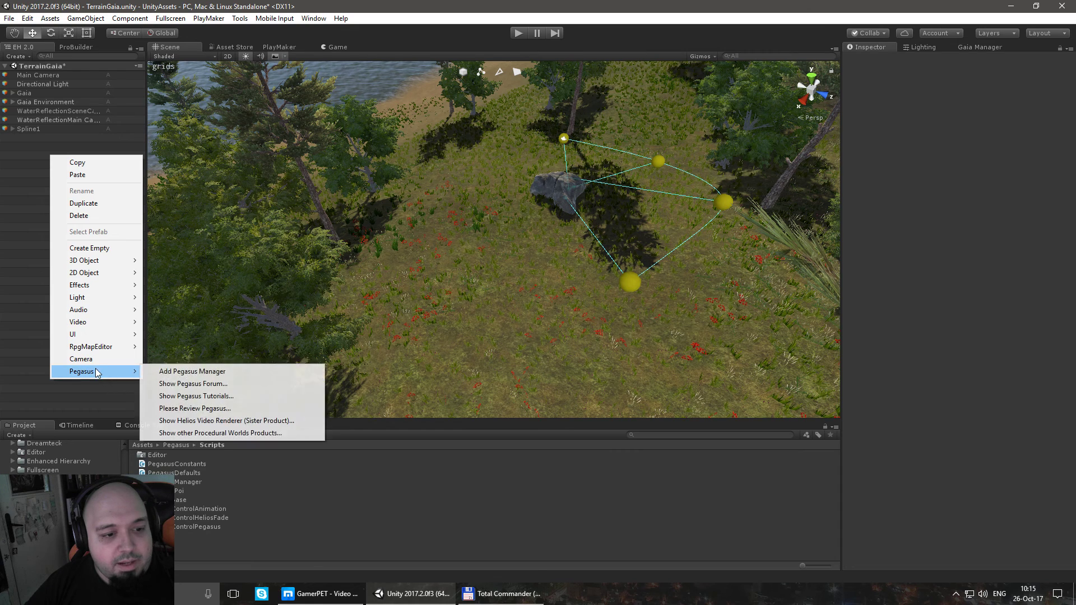
{"action": "left_click", "coordinate": [166, 375]}
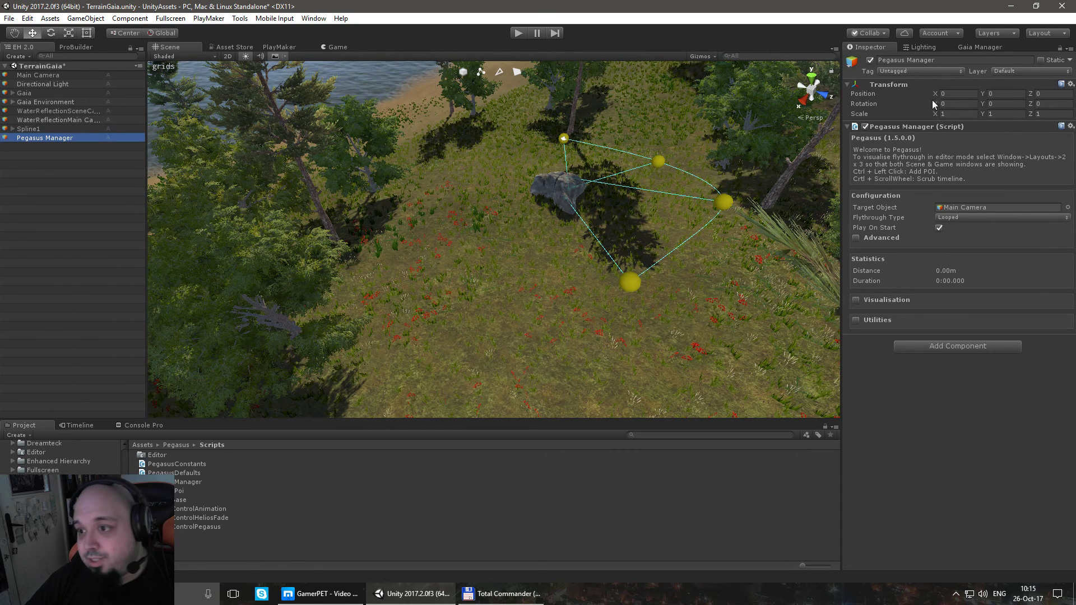
{"action": "right_click_drag", "start_coordinate": [611, 235], "coordinate": [377, 184]}
{"action": "key", "text": "w"}
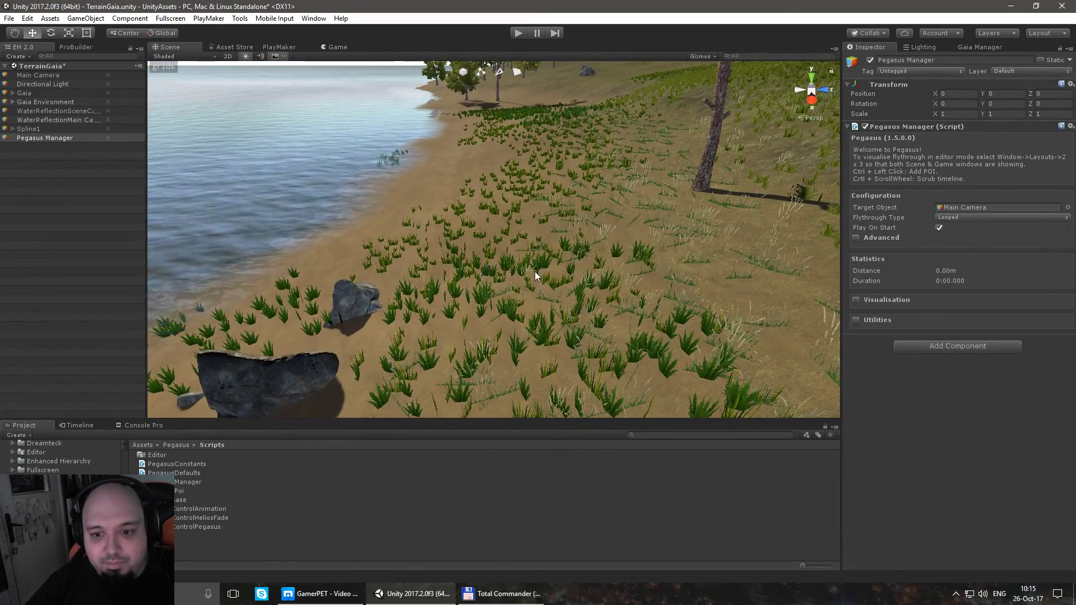
{"action": "left_click", "coordinate": [500, 263], "text": "ctrl"}
{"action": "right_click_drag", "start_coordinate": [362, 246], "coordinate": [456, 228]}
{"action": "left_click", "coordinate": [438, 188], "text": "ctrl"}
{"action": "left_click", "coordinate": [368, 166], "text": "ctrl"}
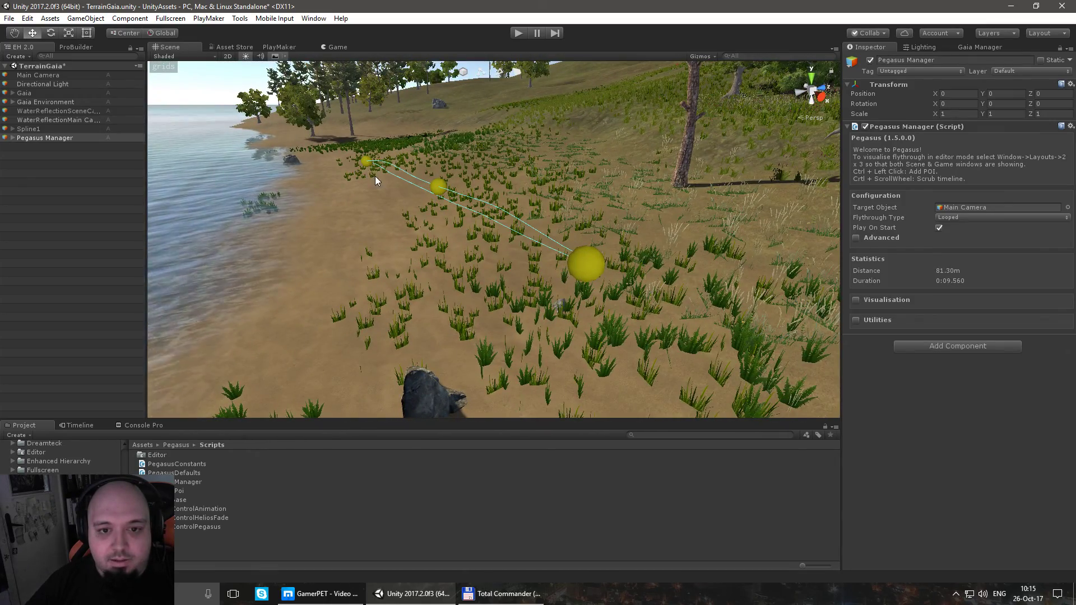
{"action": "left_click", "coordinate": [374, 147], "text": "ctrl"}
Set the shoreline Pegasus's flythrough type to Single Shot and disable Play On Start
{"action": "right_click_drag", "start_coordinate": [373, 147], "coordinate": [499, 233]}
{"action": "left_click", "coordinate": [499, 233]}
{"action": "left_click_drag", "start_coordinate": [502, 241], "coordinate": [351, 162]}
{"action": "left_click", "coordinate": [45, 137]}
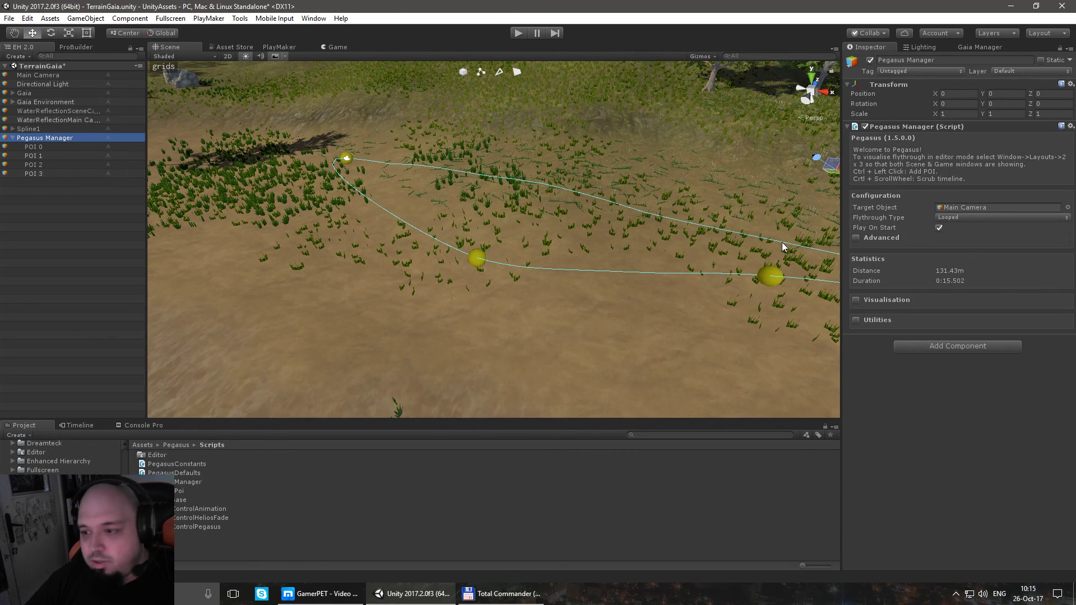
{"action": "left_click", "coordinate": [948, 219]}
{"action": "left_click", "coordinate": [954, 229]}
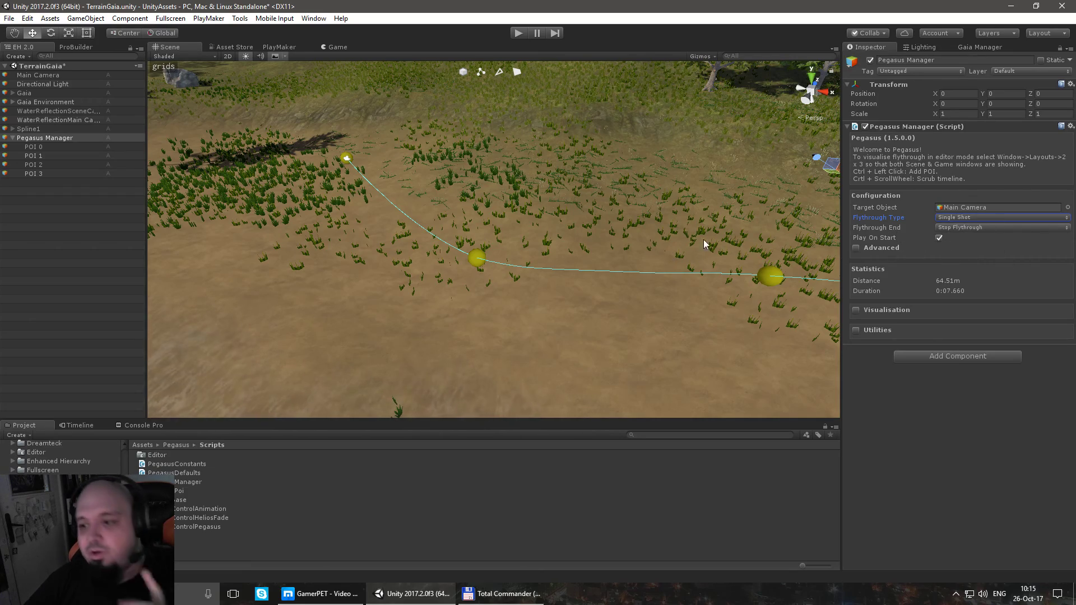
{"action": "left_click_drag", "start_coordinate": [641, 214], "coordinate": [829, 260], "text": "alt"}
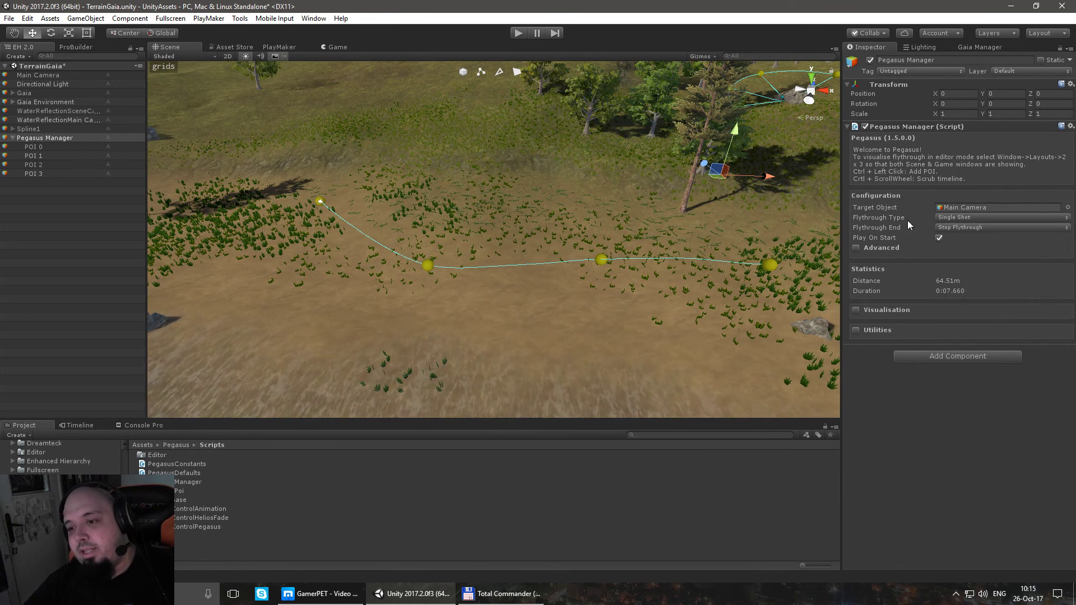
{"action": "left_click", "coordinate": [940, 237]}
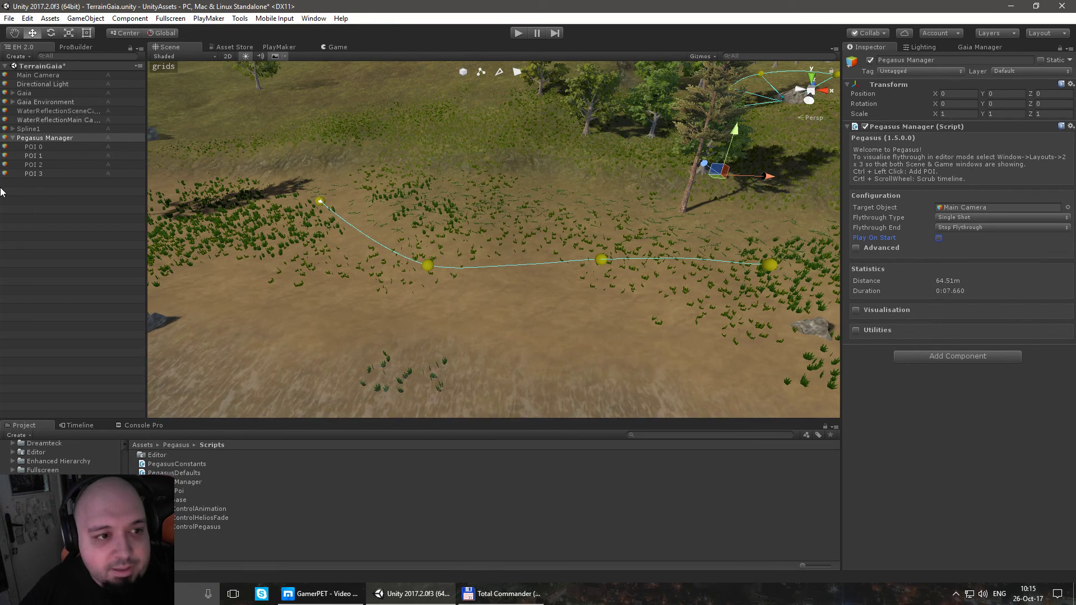
Rename the shoreline Pegasus Manager as Spline2 and enable its Advanced, Visualisation and Utilities sections
{"action": "left_click", "coordinate": [62, 139]}
{"action": "key", "text": "F2"}
{"action": "type", "text": "Spline2"}
{"action": "key", "text": "Return"}
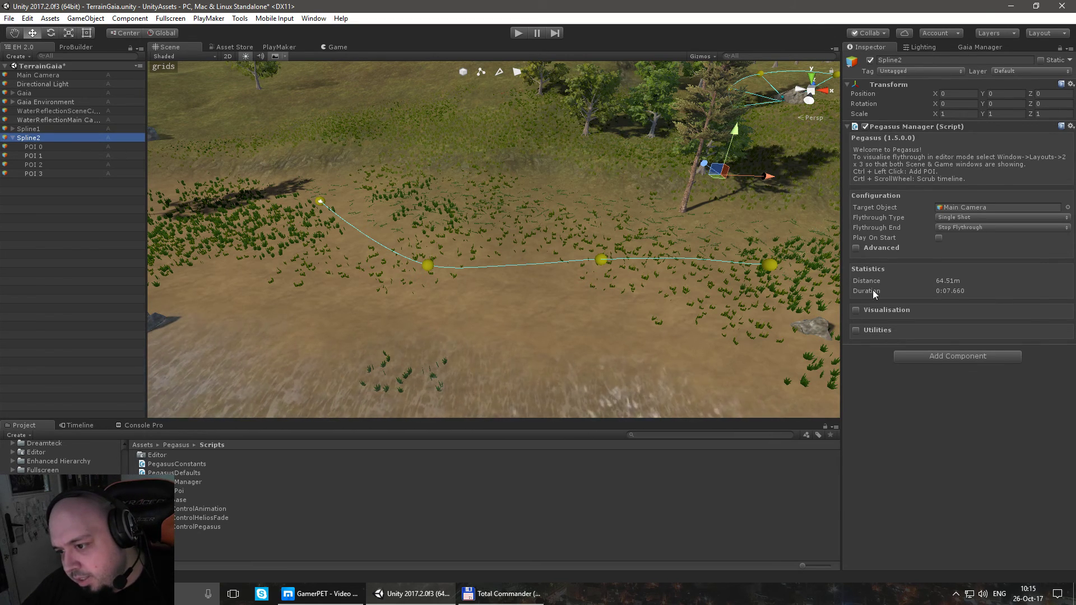
{"action": "left_click", "coordinate": [885, 248]}
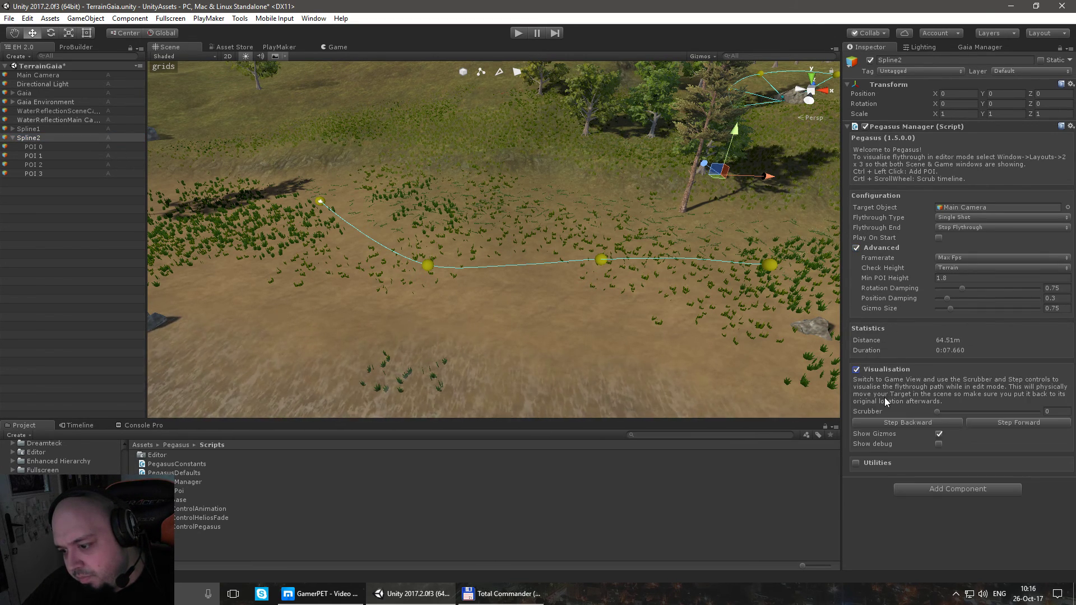
{"action": "left_click", "coordinate": [878, 463]}
Assign Spline2 as the Next Pegasus of Spline1 and inspect the link between the two paths
{"action": "right_click_drag", "start_coordinate": [392, 314], "coordinate": [382, 235]}
{"action": "left_click", "coordinate": [12, 129]}
{"action": "left_click", "coordinate": [33, 165]}
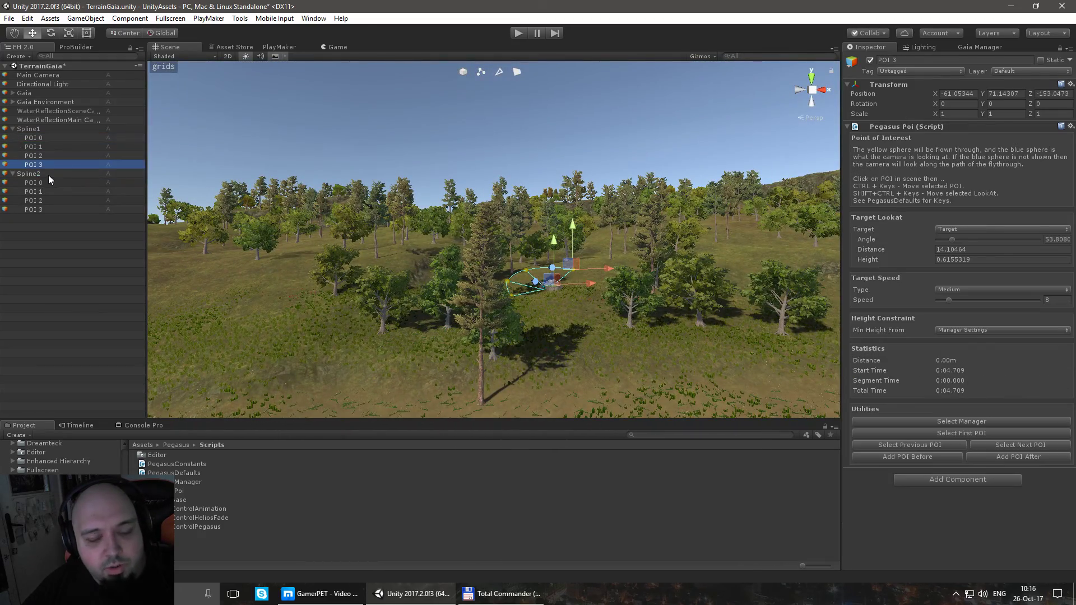
{"action": "right_click_drag", "start_coordinate": [518, 239], "coordinate": [495, 304]}
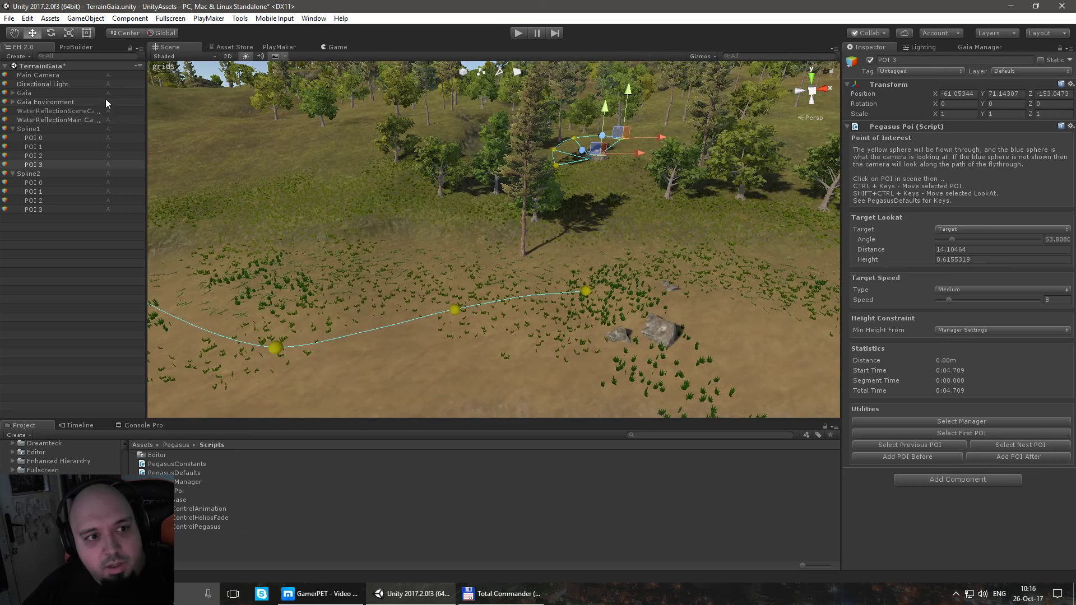
{"action": "left_click", "coordinate": [55, 129]}
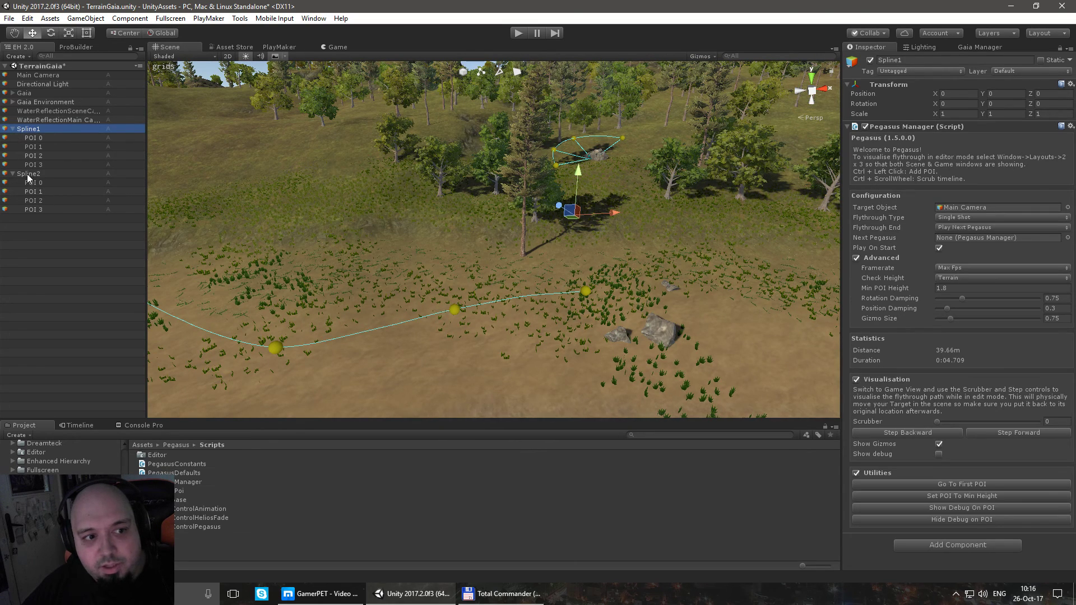
{"action": "left_click_drag", "start_coordinate": [27, 174], "coordinate": [617, 273]}
{"action": "left_click_drag", "start_coordinate": [964, 242], "coordinate": [963, 239]}
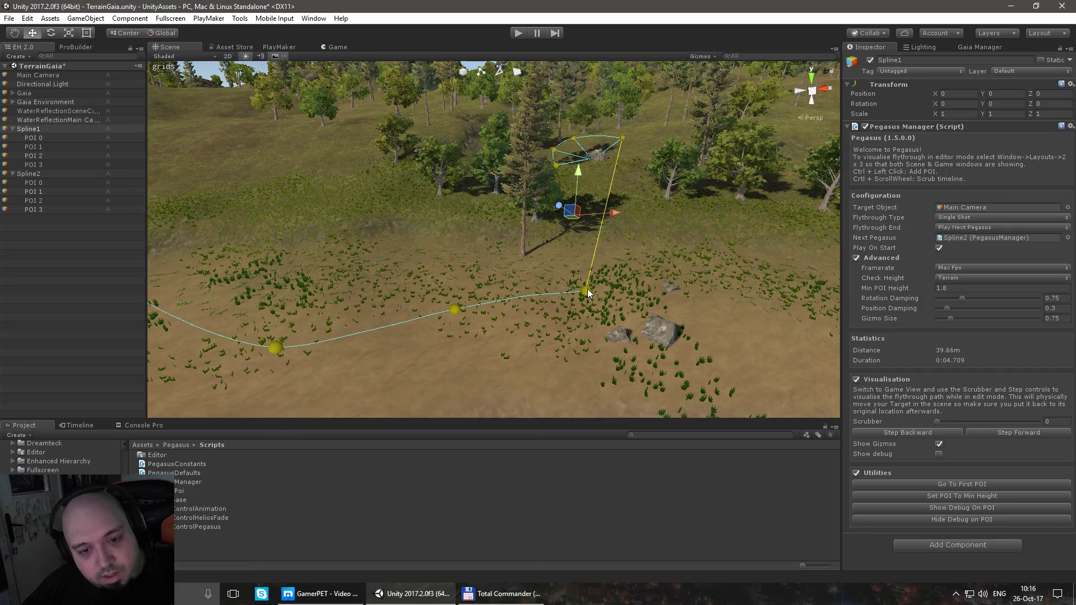
{"action": "right_click_drag", "start_coordinate": [588, 292], "coordinate": [766, 328]}
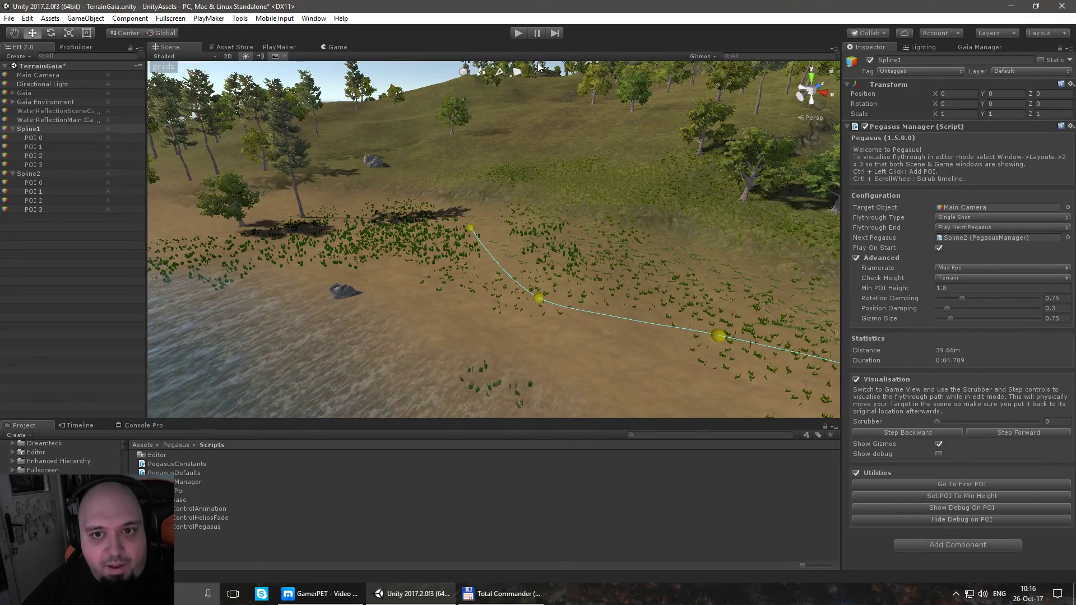
Collapse the POI lists in the hierarchy and add a third Pegasus Manager named Spline3
{"action": "right_click_drag", "start_coordinate": [534, 65], "coordinate": [328, 181]}
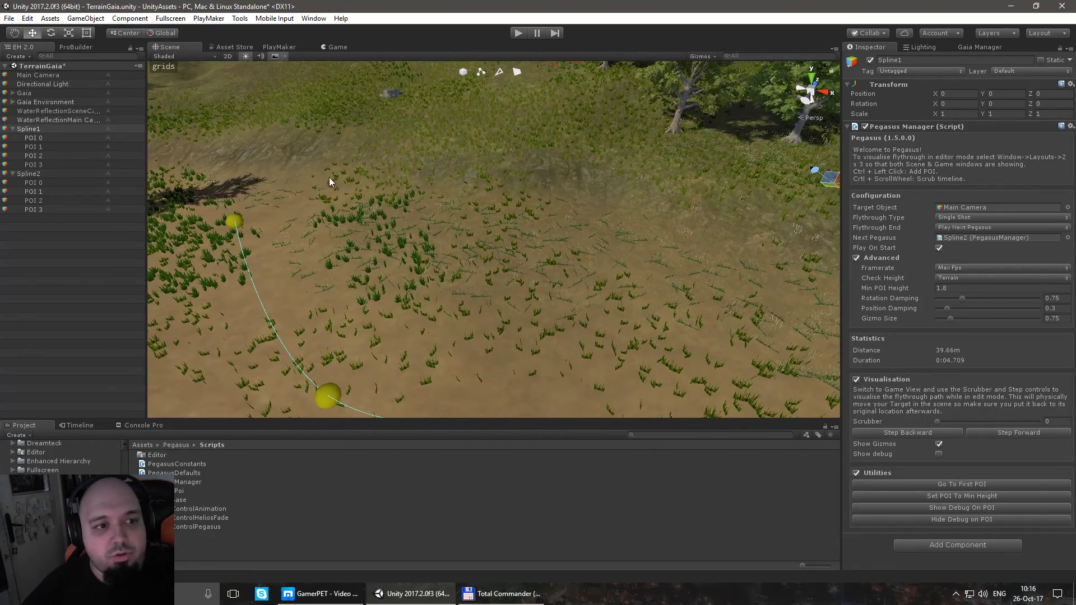
{"action": "left_click", "coordinate": [13, 129]}
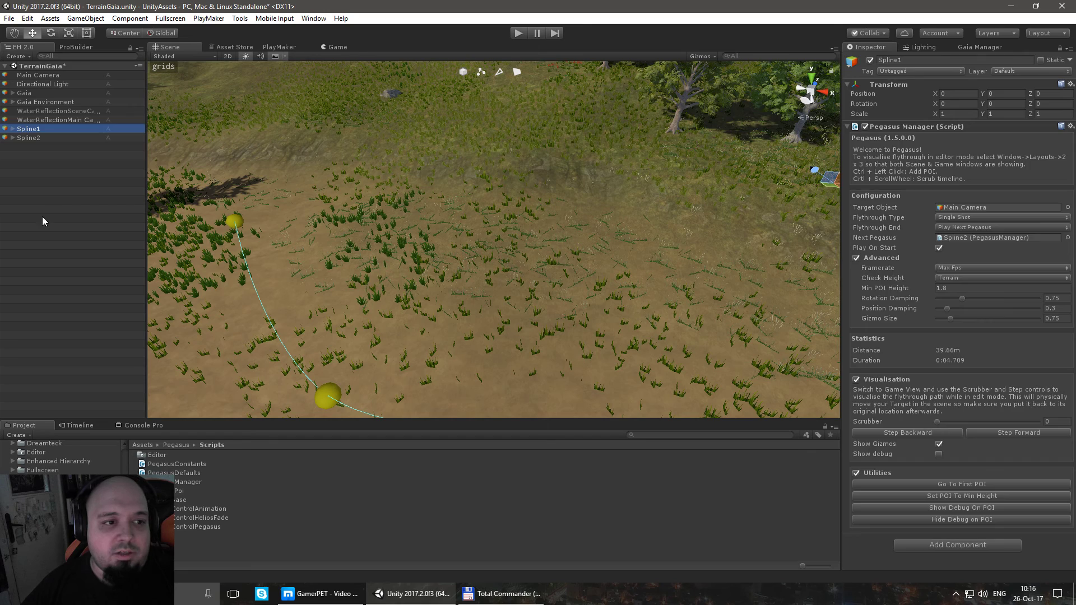
{"action": "right_click", "coordinate": [25, 187]}
{"action": "mouse_move", "coordinate": [73, 403]}
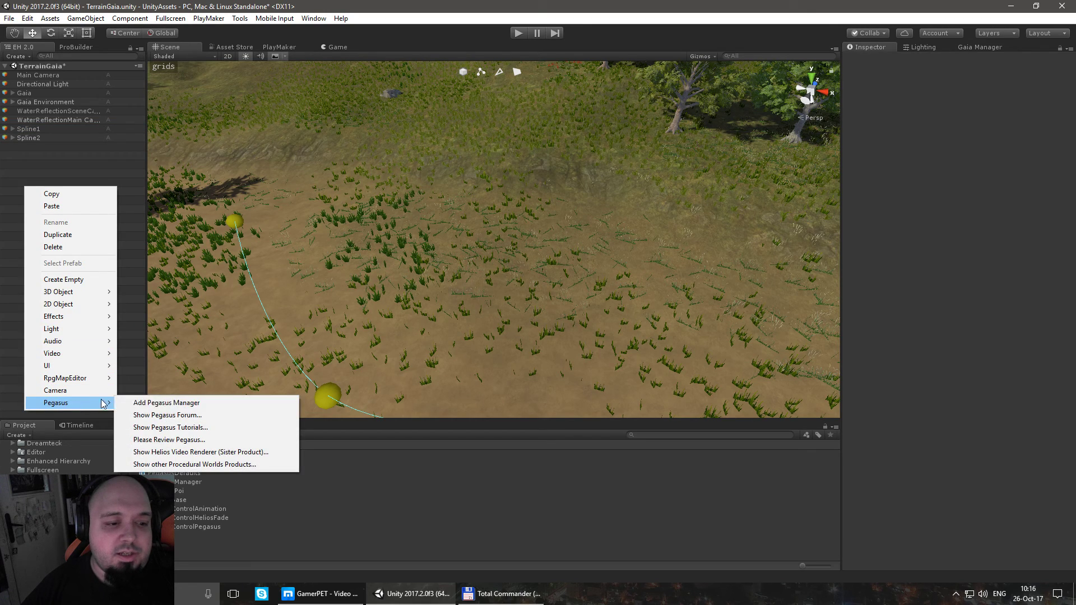
{"action": "left_click", "coordinate": [139, 403]}
{"action": "key", "text": "F2"}
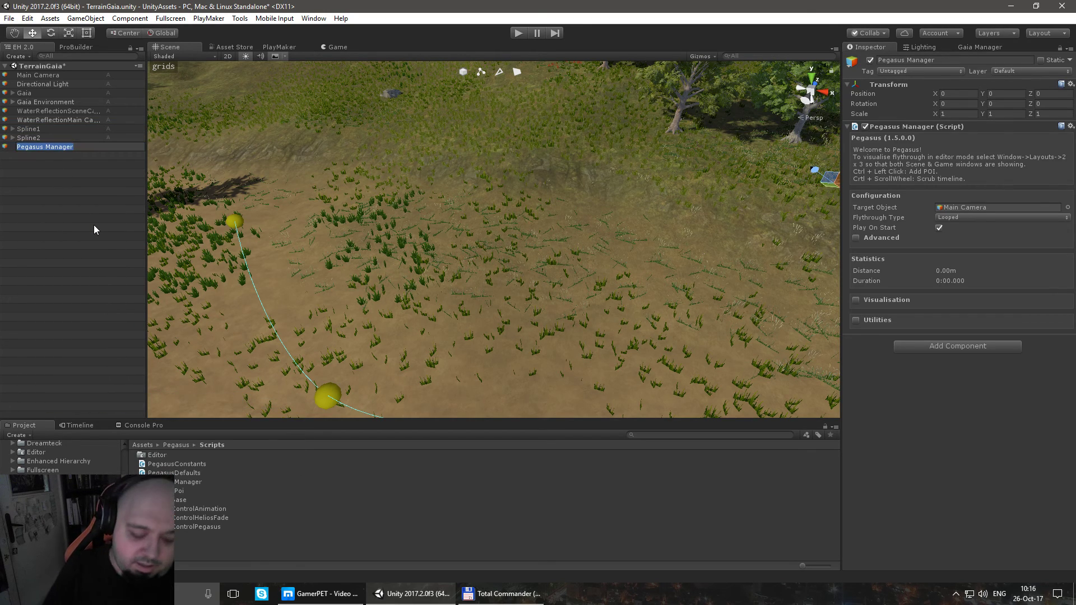
{"action": "type", "text": "Spline3"}
{"action": "key", "text": "Return"}
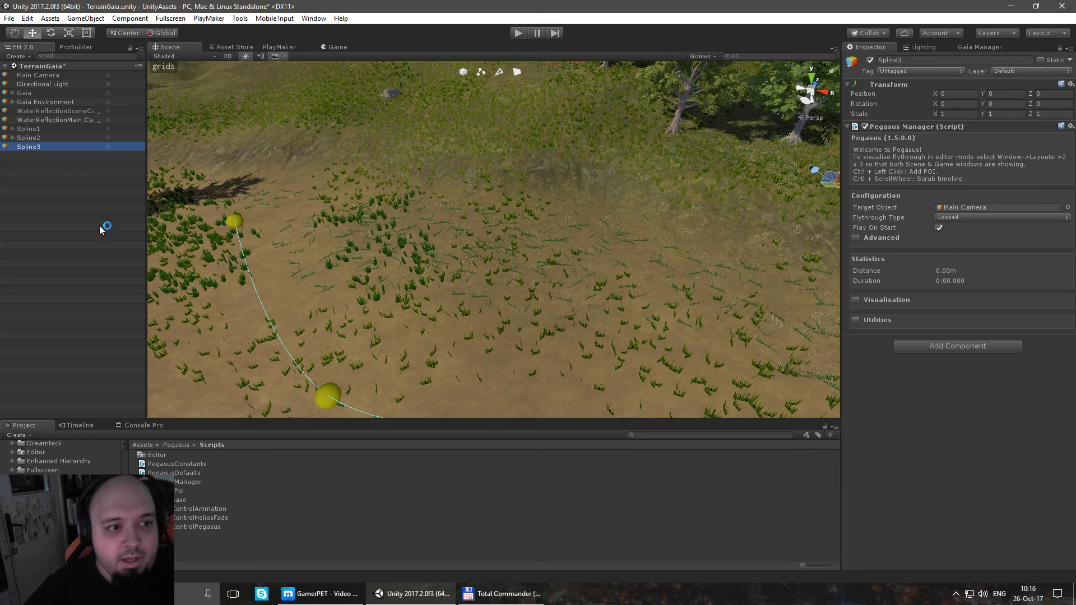
Place two POIs on the slope beside the beach for the third Pegasus and delete the second one
{"action": "left_click", "coordinate": [570, 220], "text": "ctrl"}
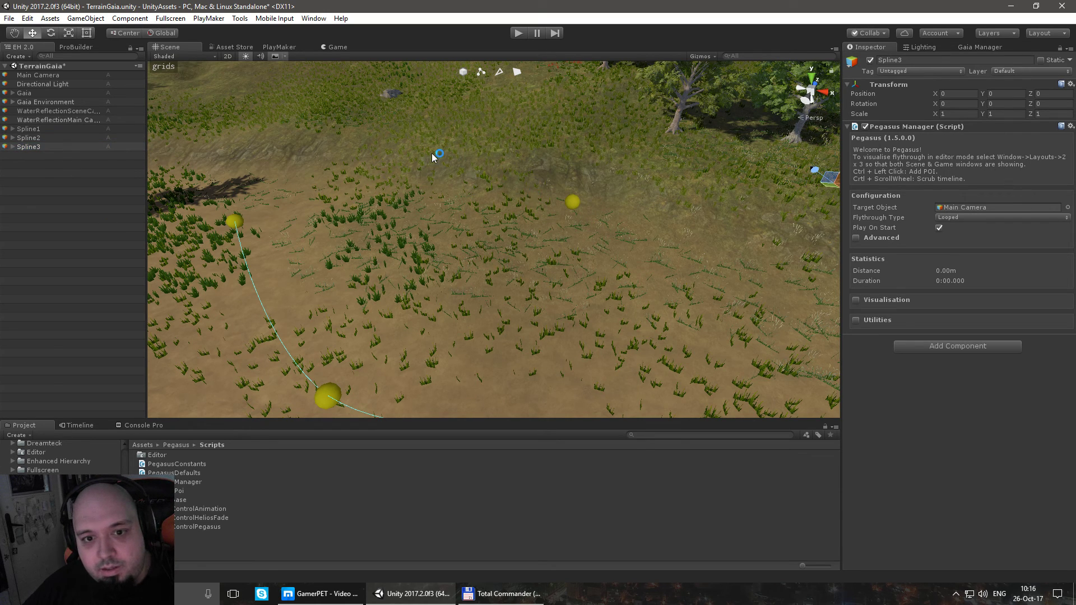
{"action": "left_click", "coordinate": [398, 161], "text": "ctrl"}
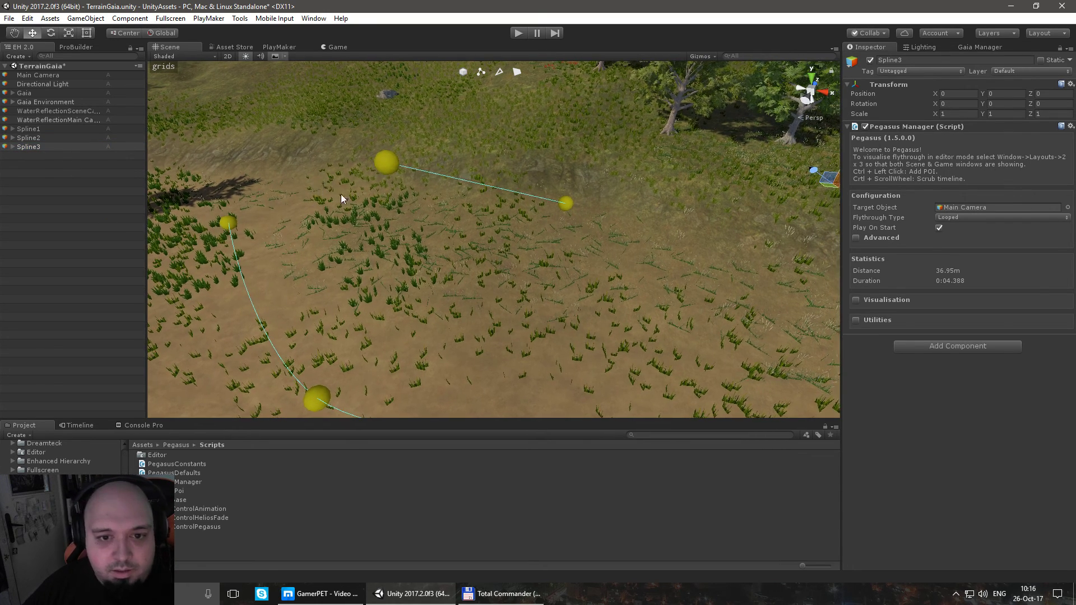
{"action": "left_click_drag", "start_coordinate": [282, 133], "coordinate": [449, 222], "text": "alt"}
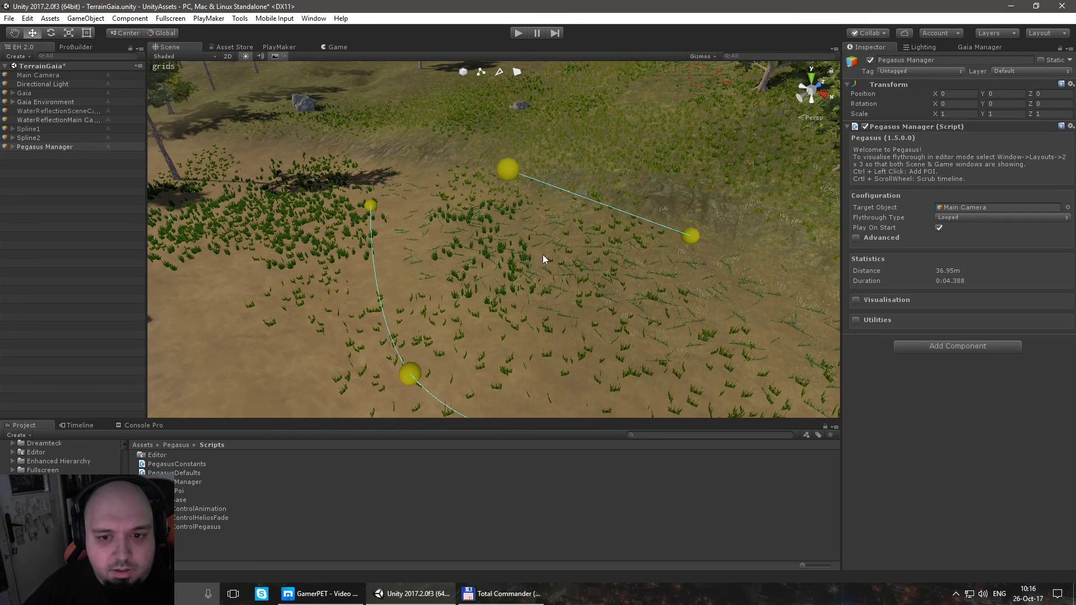
{"action": "left_click", "coordinate": [12, 147]}
{"action": "left_click", "coordinate": [28, 163]}
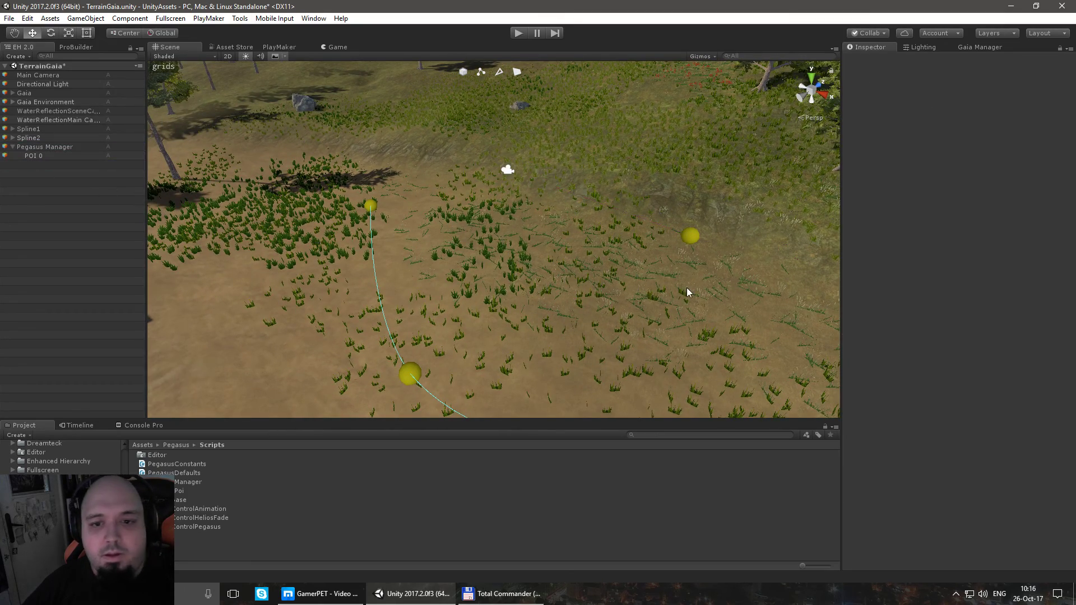
{"action": "left_click_drag", "start_coordinate": [684, 291], "coordinate": [613, 251], "text": "alt"}
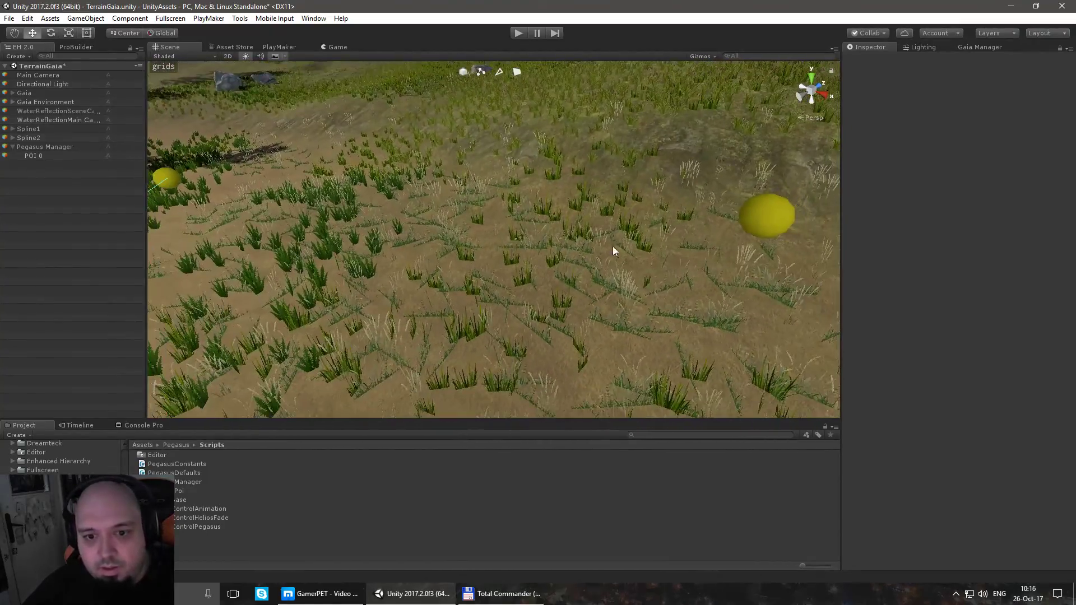
Try two alternative placements for the third Pegasus's second POI, deleting each one
{"action": "left_click", "coordinate": [62, 147]}
{"action": "left_click", "coordinate": [459, 163], "text": "ctrl"}
{"action": "middle_click_drag", "start_coordinate": [411, 224], "coordinate": [544, 233]}
{"action": "left_click_drag", "start_coordinate": [544, 233], "coordinate": [421, 245], "text": "alt"}
{"action": "left_click", "coordinate": [35, 164]}
{"action": "key", "text": "Delete"}
{"action": "left_click", "coordinate": [44, 146]}
{"action": "left_click", "coordinate": [400, 234], "text": "ctrl"}
{"action": "left_click", "coordinate": [520, 247]}
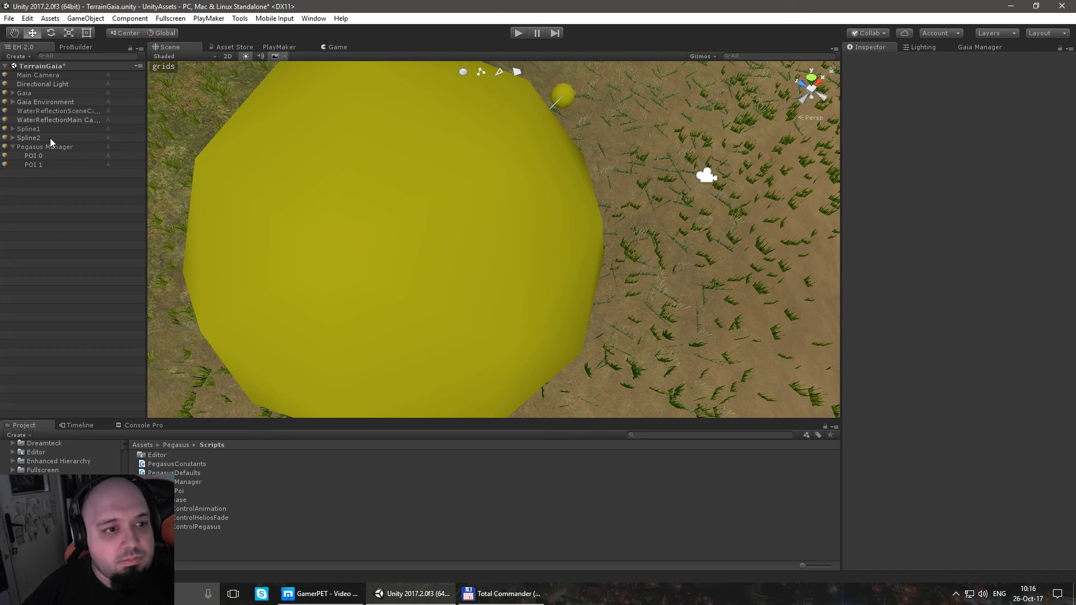
{"action": "left_click", "coordinate": [33, 164]}
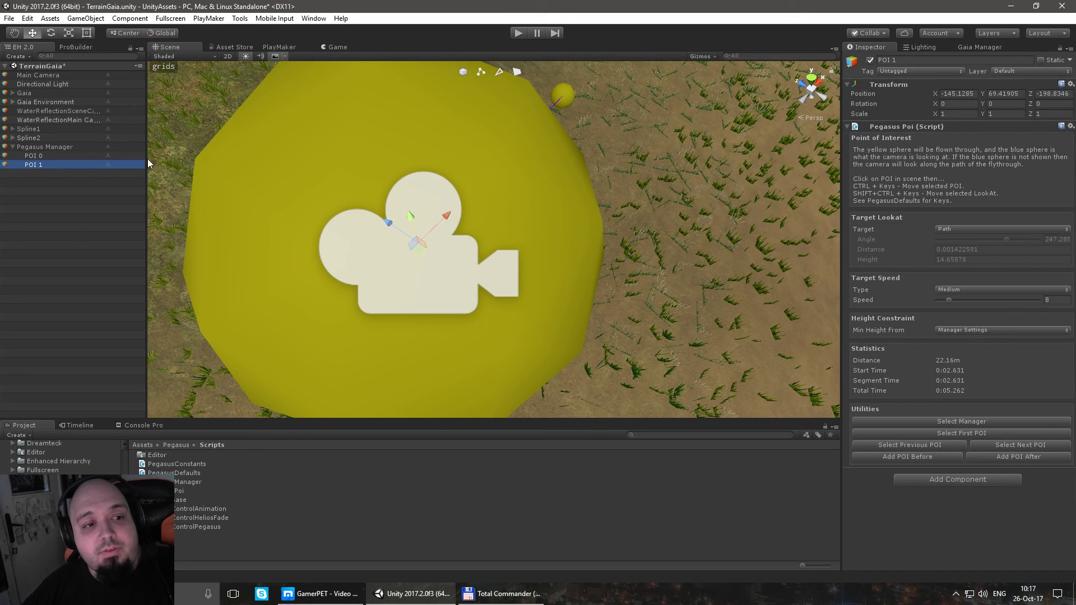
{"action": "left_click", "coordinate": [45, 147]}
{"action": "scroll", "coordinate": [533, 236], "scroll_direction": "up", "scroll_amount": 5}
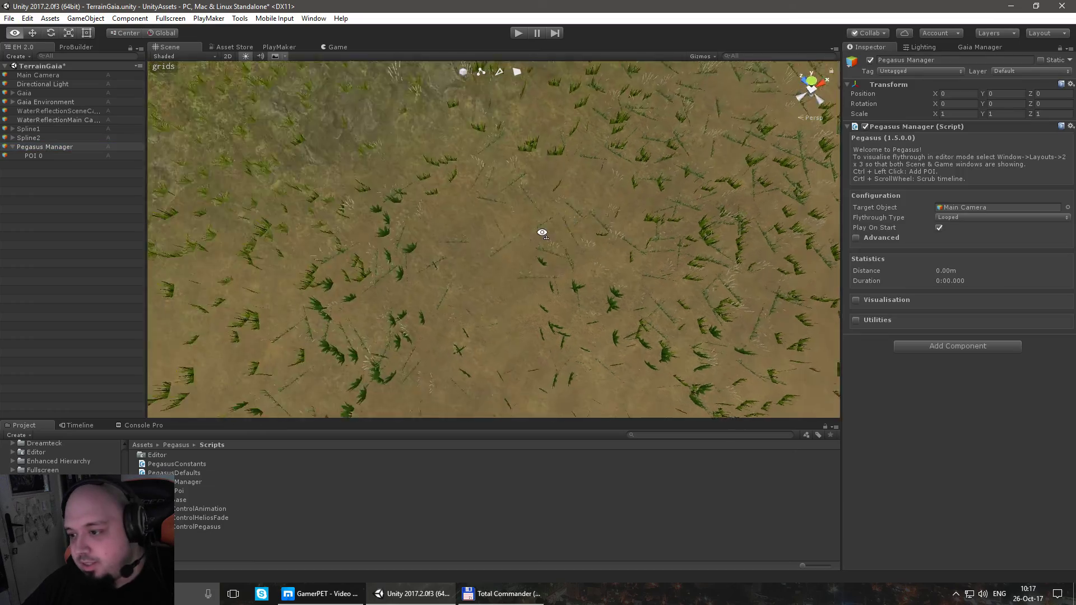
Place POI 1 and POI 2 of the third Pegasus on the grass heading inland from its first POI
{"action": "middle_click_drag", "start_coordinate": [533, 235], "coordinate": [473, 137]}
{"action": "scroll", "coordinate": [665, 180], "scroll_direction": "down", "scroll_amount": 3}
{"action": "left_click_drag", "start_coordinate": [666, 180], "coordinate": [557, 92], "text": "alt"}
{"action": "left_click", "coordinate": [554, 91], "text": "ctrl"}
{"action": "left_click_drag", "start_coordinate": [496, 153], "coordinate": [412, 185], "text": "alt"}
{"action": "left_click", "coordinate": [412, 185], "text": "ctrl"}
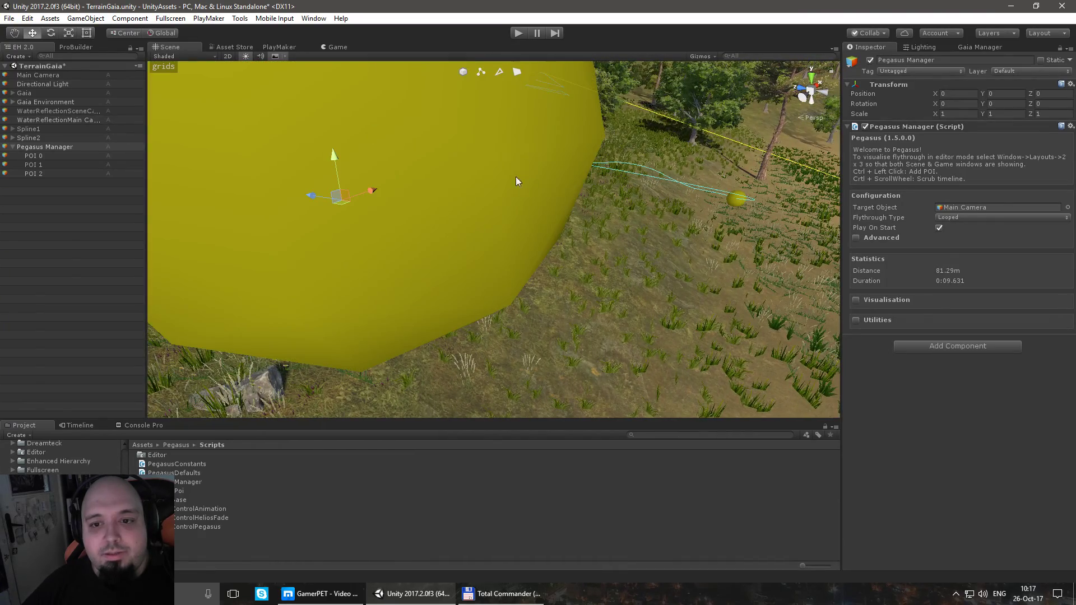
{"action": "scroll", "coordinate": [532, 185], "scroll_direction": "down", "scroll_amount": 5}
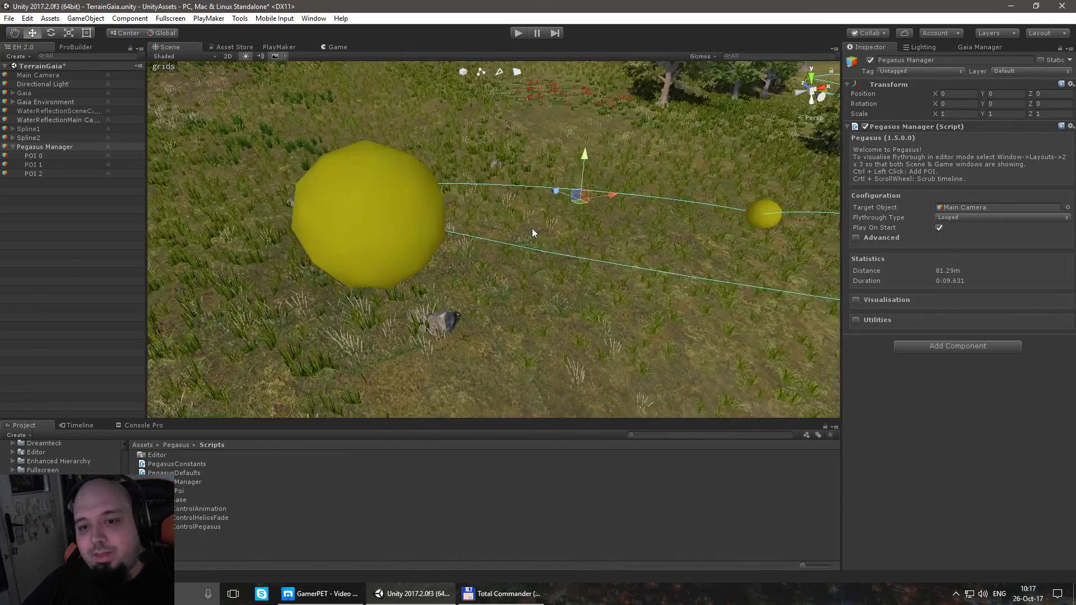
{"action": "left_click_drag", "start_coordinate": [532, 229], "coordinate": [532, 279], "text": "alt"}
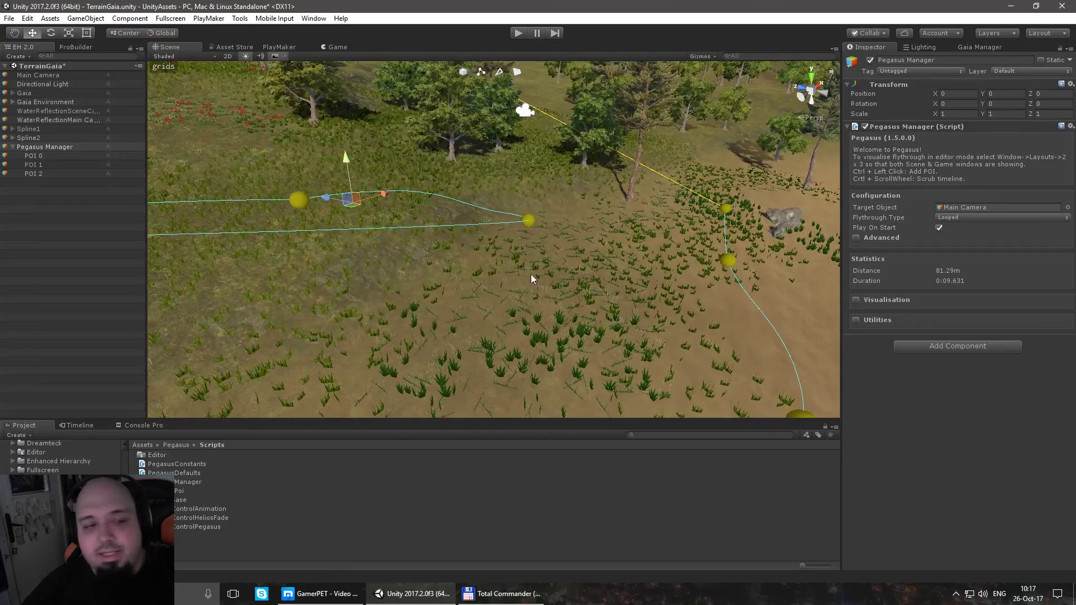
Rename the new Pegasus Manager in the hierarchy as Spline3 and clear the selection
{"action": "left_click", "coordinate": [20, 147]}
{"action": "type", "text": "Spline3"}
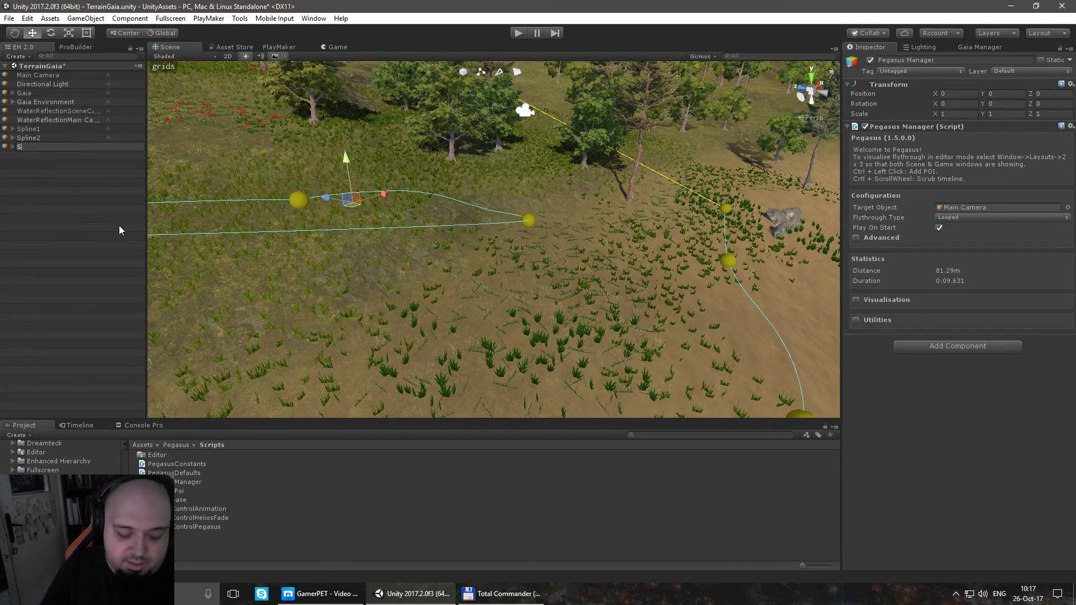
{"action": "key", "text": "Return"}
{"action": "left_click", "coordinate": [133, 223]}
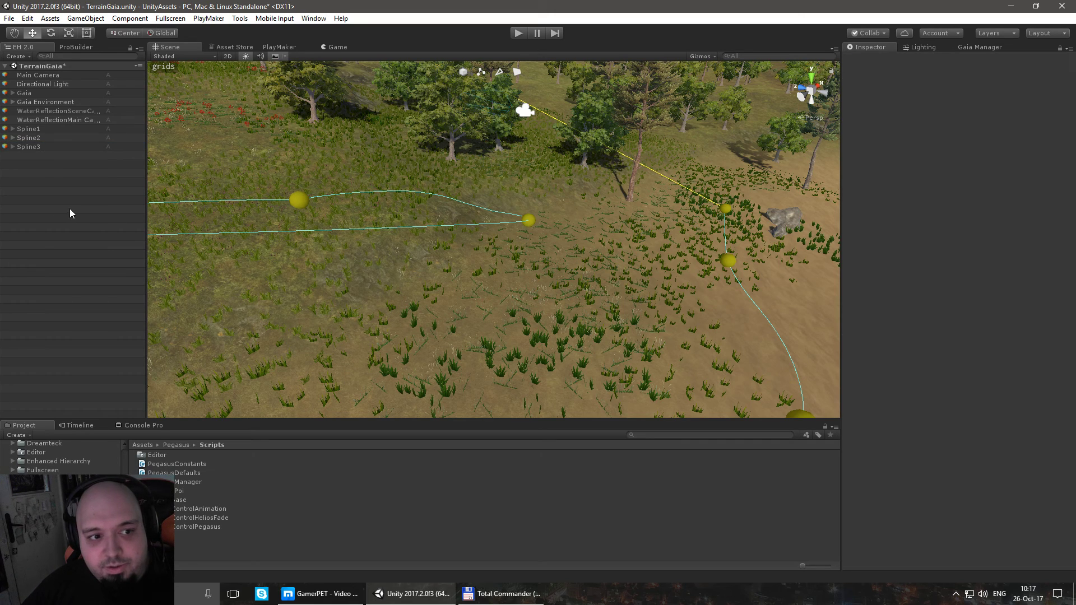
Add a 3D cube to the scene and reset its transform
{"action": "right_click", "coordinate": [70, 209]}
{"action": "mouse_move", "coordinate": [121, 428]}
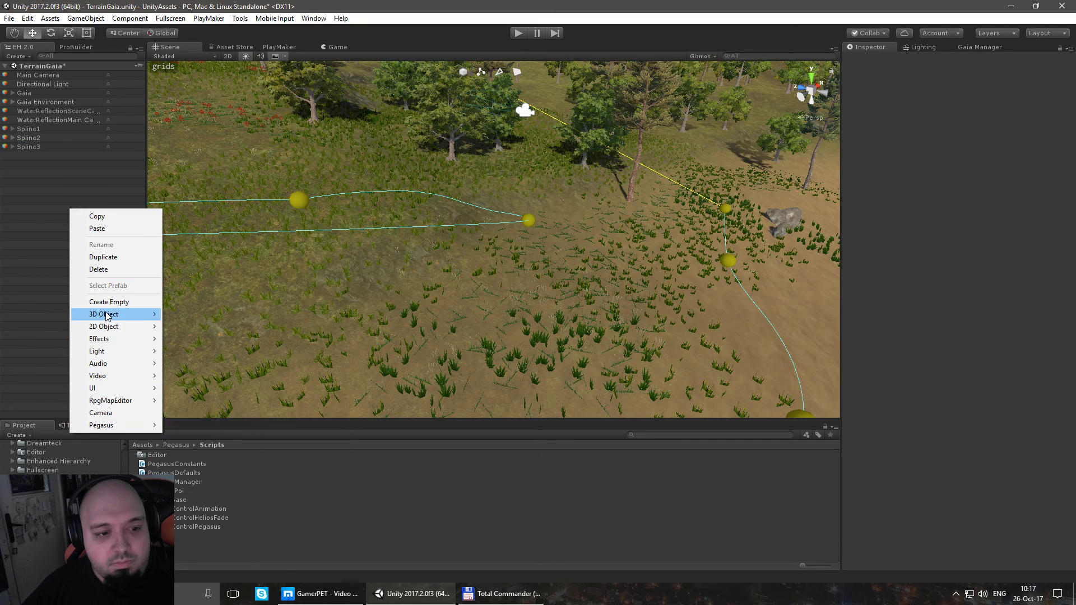
{"action": "left_click", "coordinate": [185, 314]}
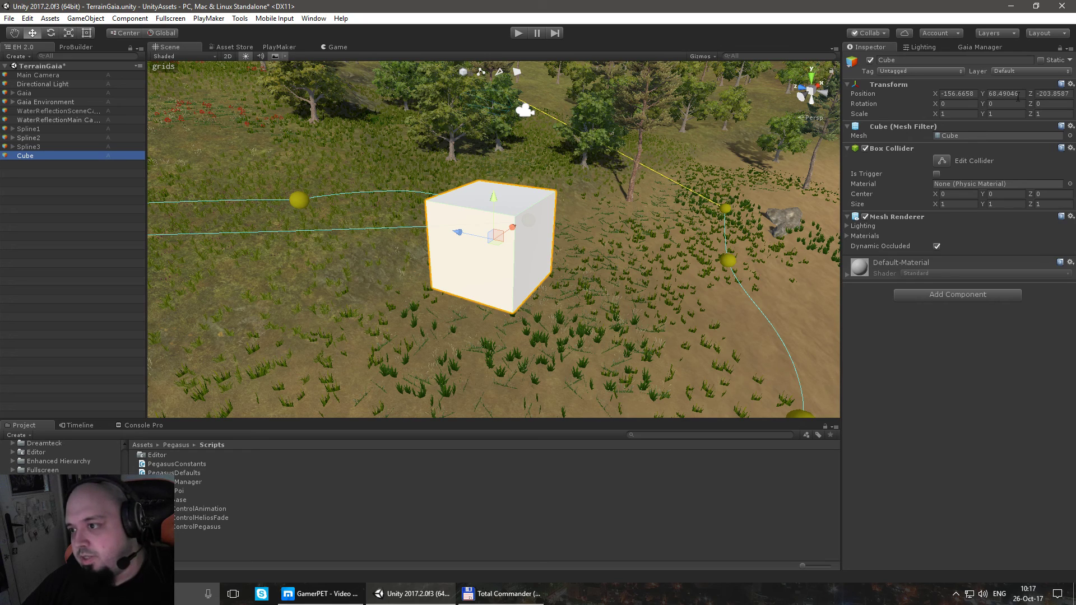
{"action": "left_click", "coordinate": [1070, 84]}
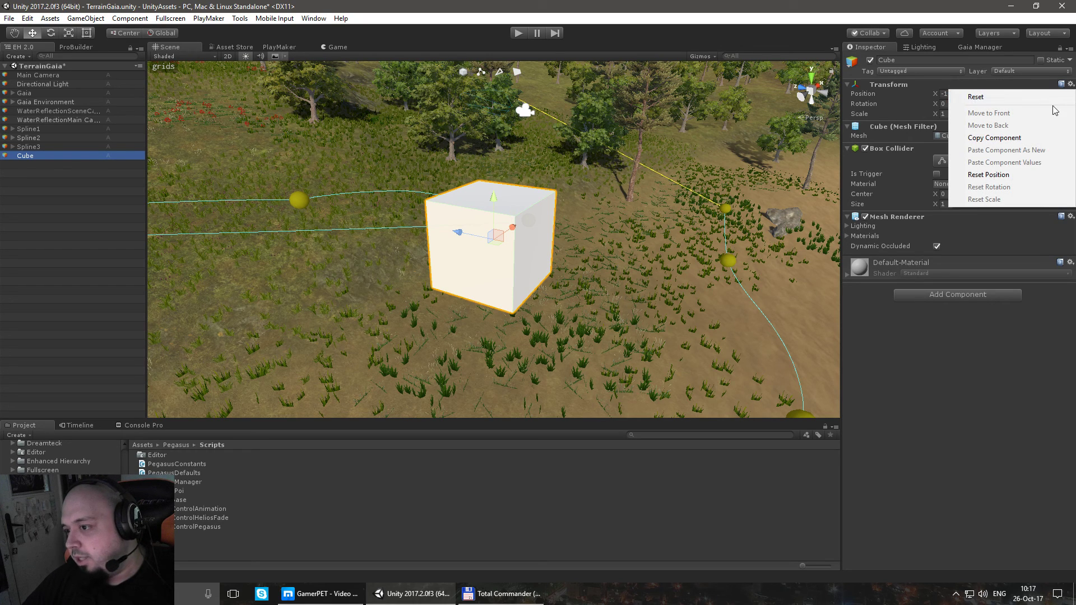
{"action": "left_click", "coordinate": [1009, 93]}
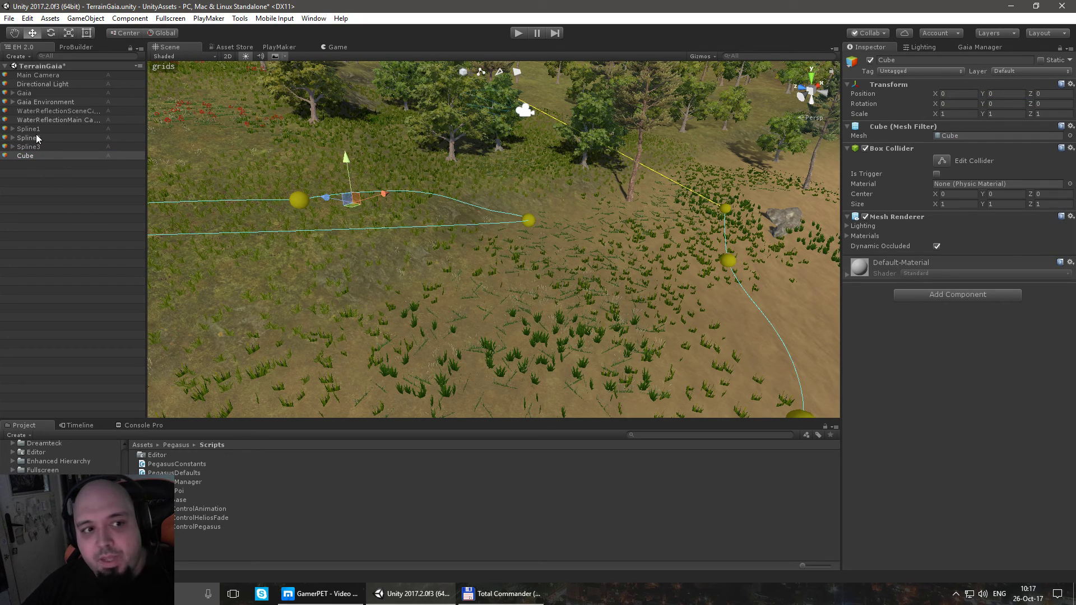
Assign the Cube as Spline3's target object and play the scene to preview its flythrough
{"action": "left_click", "coordinate": [56, 148]}
{"action": "left_click_drag", "start_coordinate": [35, 160], "coordinate": [979, 211]}
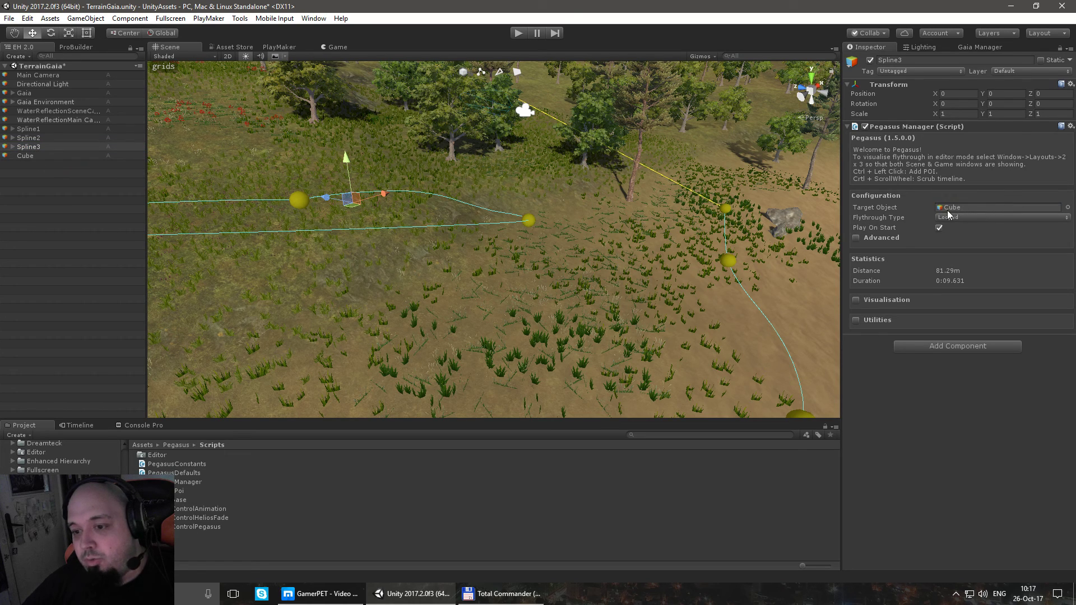
{"action": "left_click", "coordinate": [518, 34]}
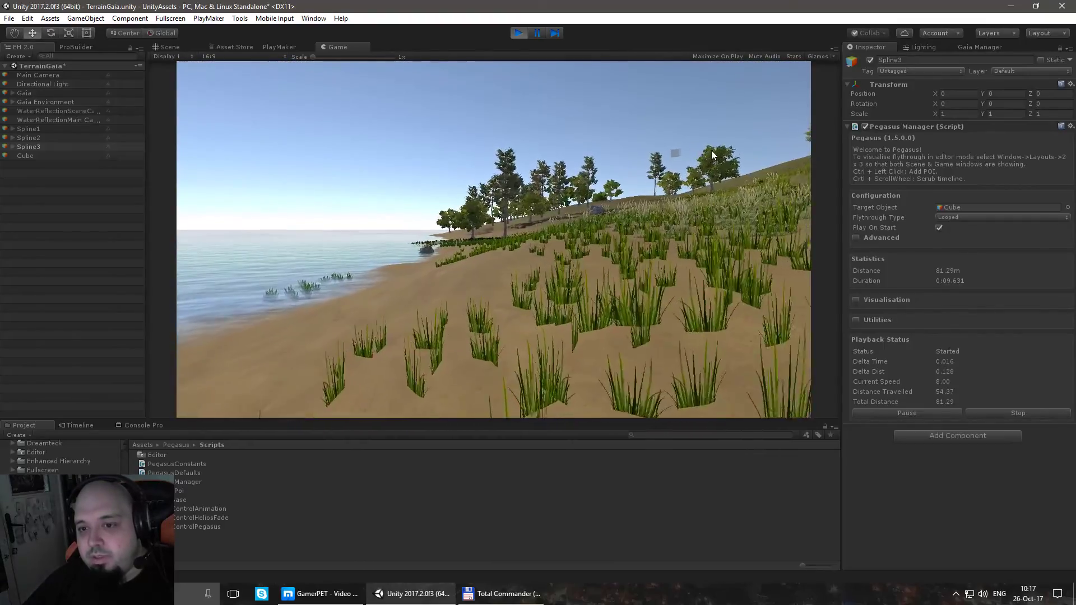
{"action": "left_click", "coordinate": [168, 47]}
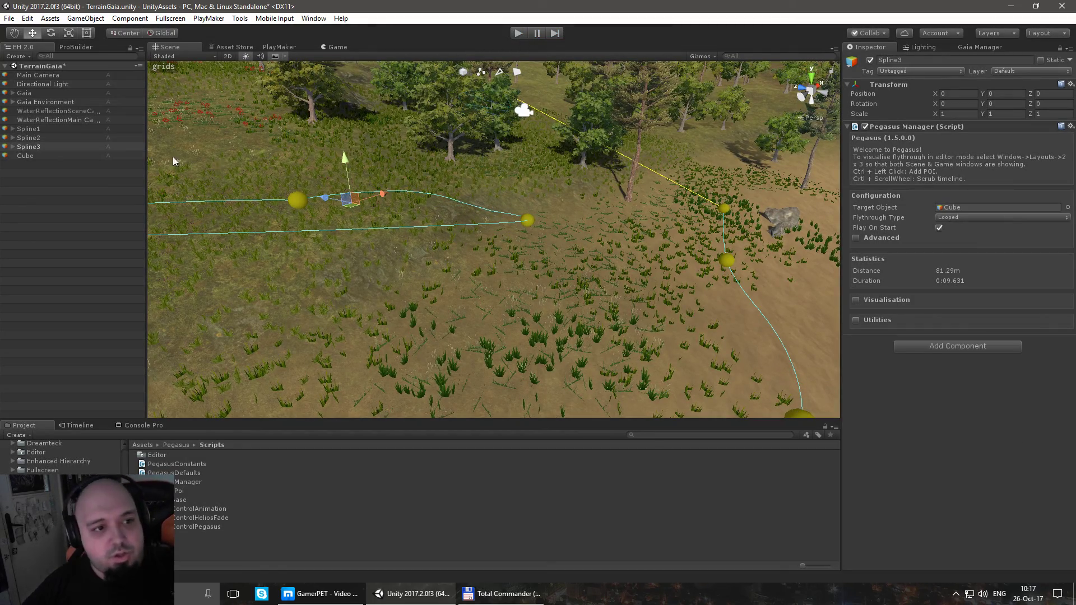
Turn off Play On Start for Spline3
{"action": "left_click", "coordinate": [42, 138]}
{"action": "left_click", "coordinate": [49, 147]}
{"action": "left_click", "coordinate": [939, 229]}
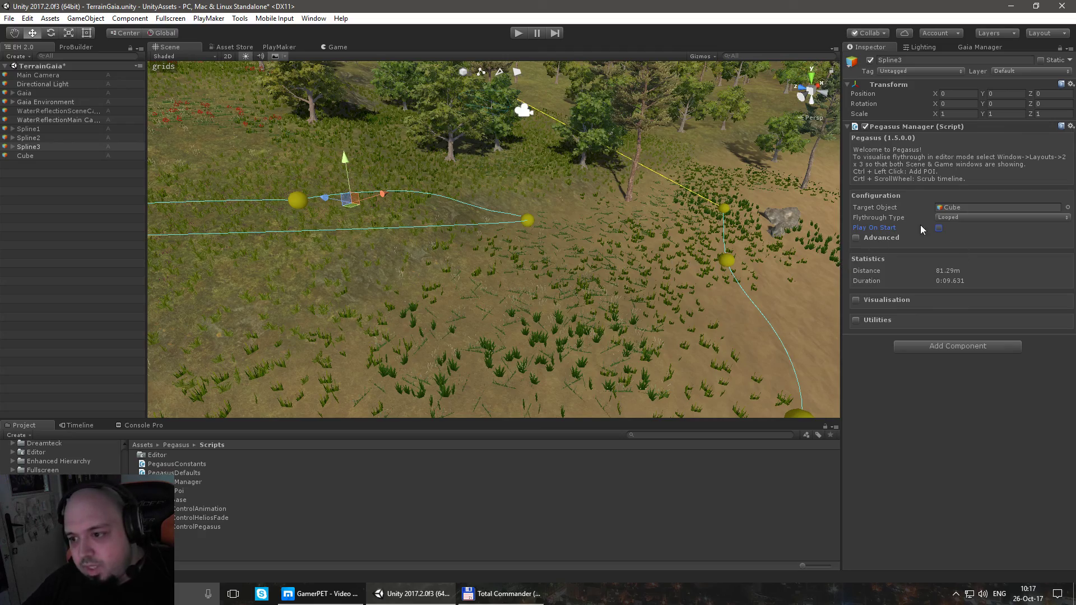
Select POI 1 of Spline2 on the beach path
{"action": "right_click_drag", "start_coordinate": [553, 212], "coordinate": [297, 193]}
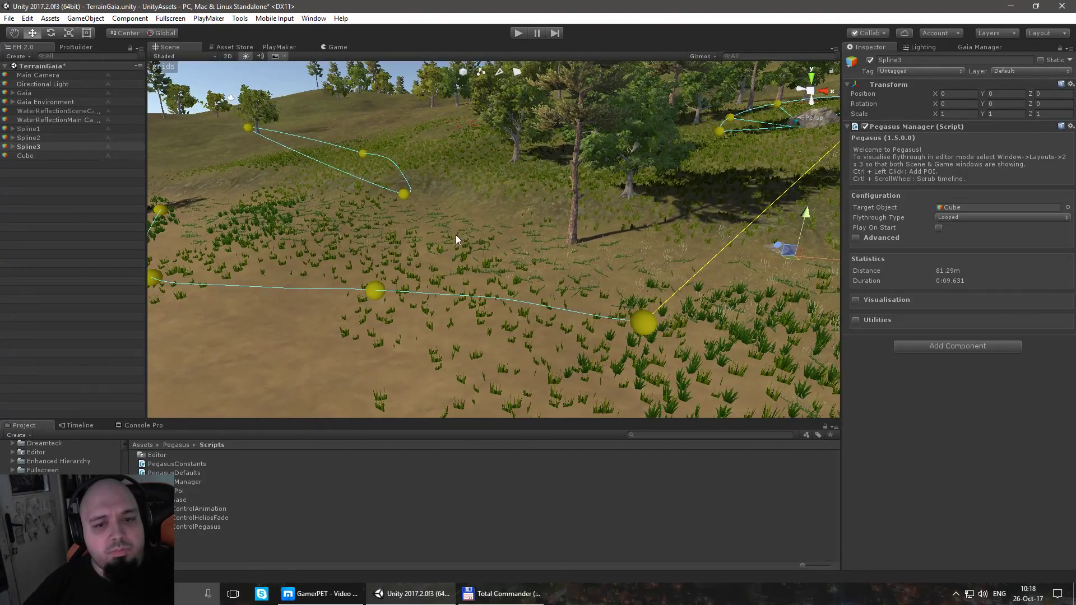
{"action": "left_click", "coordinate": [645, 319]}
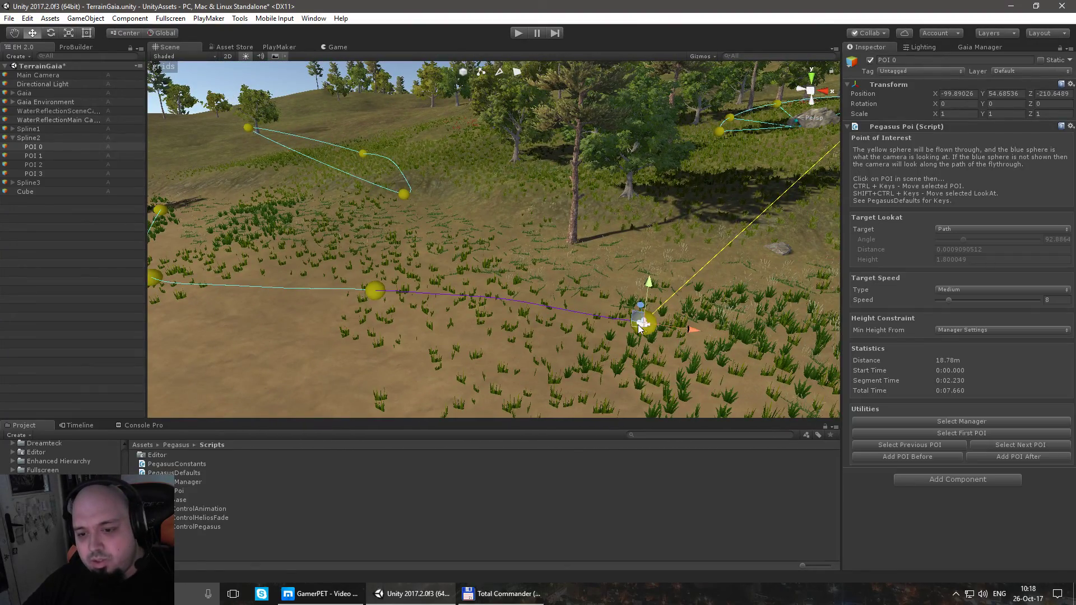
{"action": "left_click", "coordinate": [375, 296]}
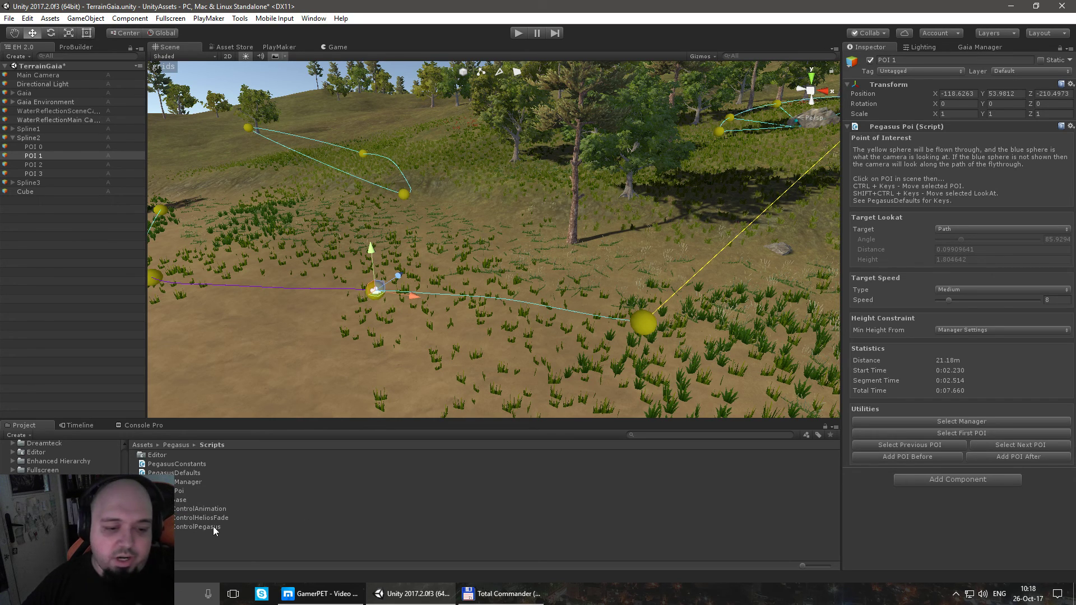
{"action": "left_click_drag", "start_coordinate": [188, 509], "coordinate": [899, 540]}
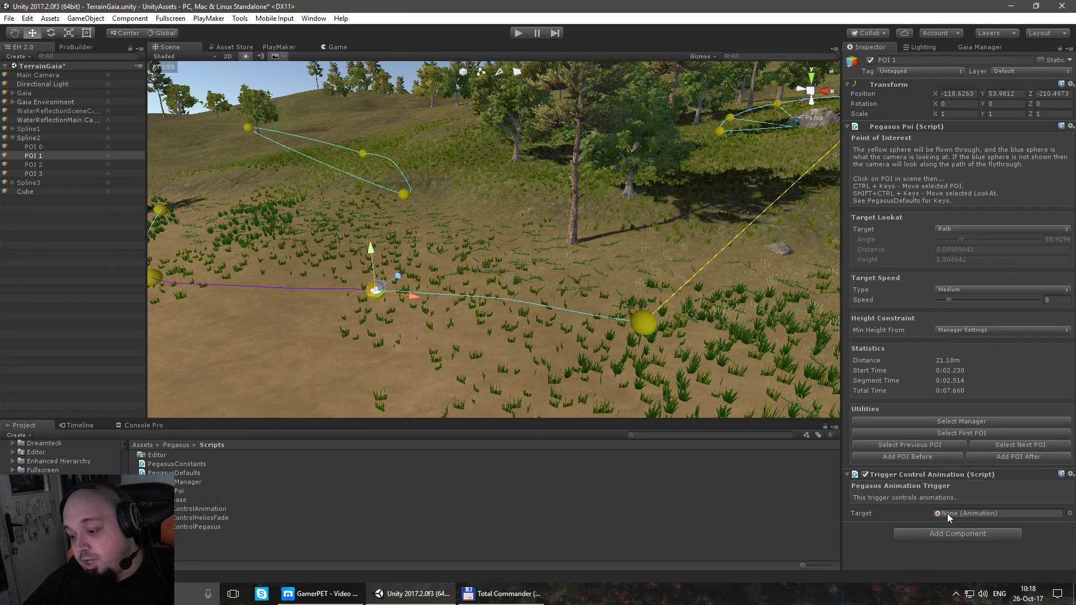
{"action": "left_click", "coordinate": [1071, 475]}
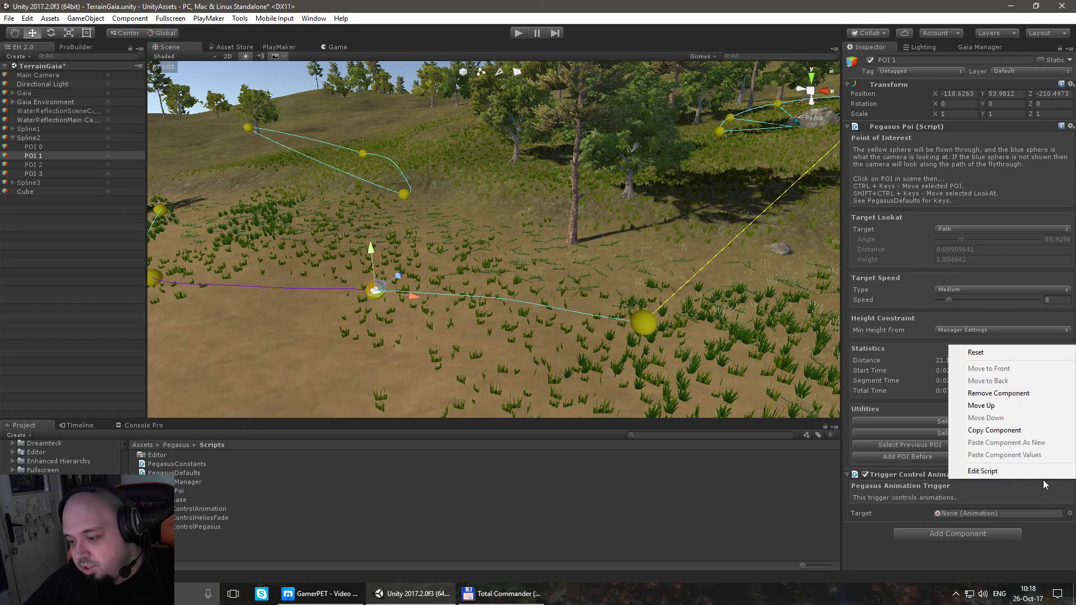
{"action": "left_click", "coordinate": [979, 353]}
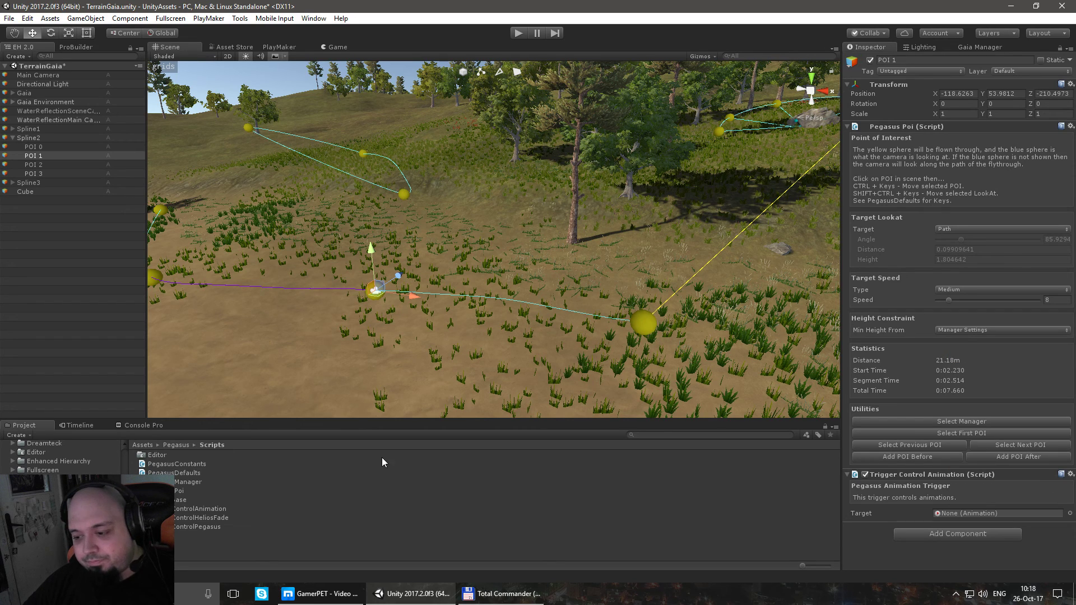
{"action": "left_click", "coordinate": [1071, 474]}
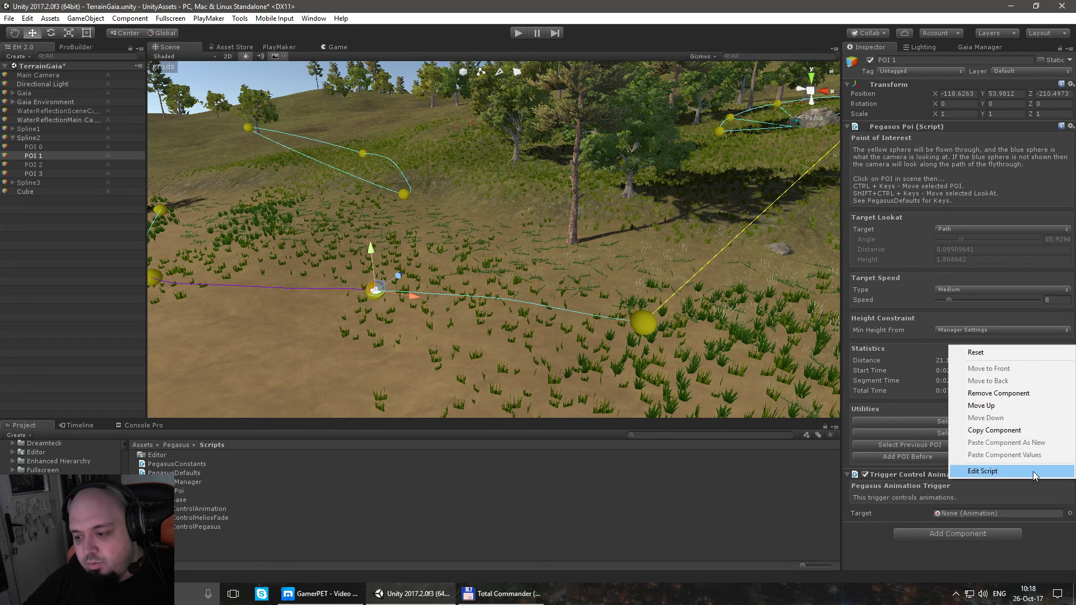
{"action": "left_click", "coordinate": [990, 392]}
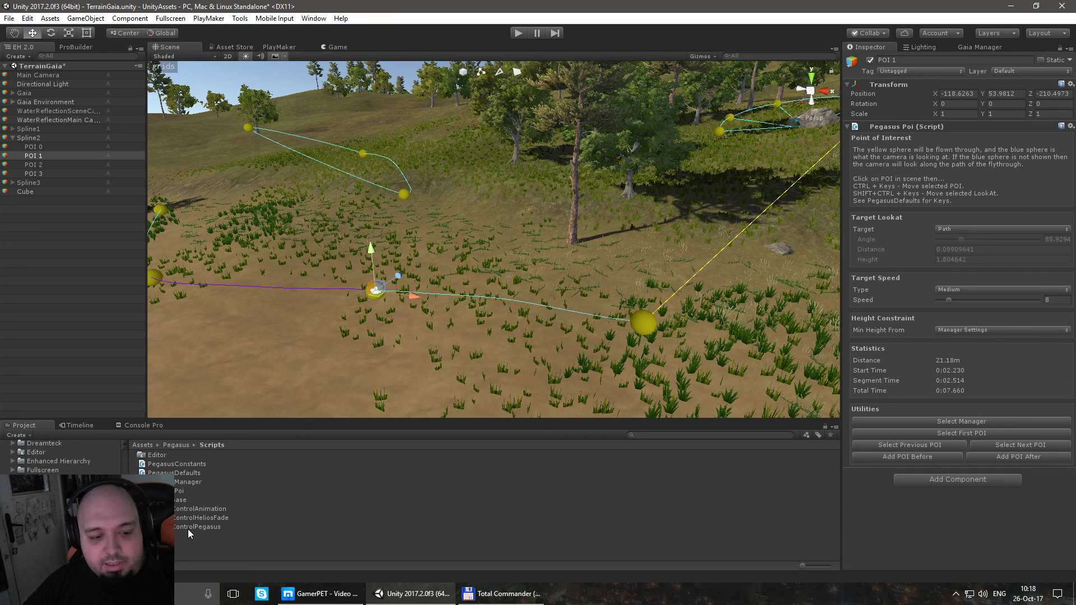
Add a Trigger Control Pegasus script to Spline2's POI 1, targeting Spline3, with Action On End set to Do Nothing
{"action": "left_click_drag", "start_coordinate": [186, 529], "coordinate": [934, 516]}
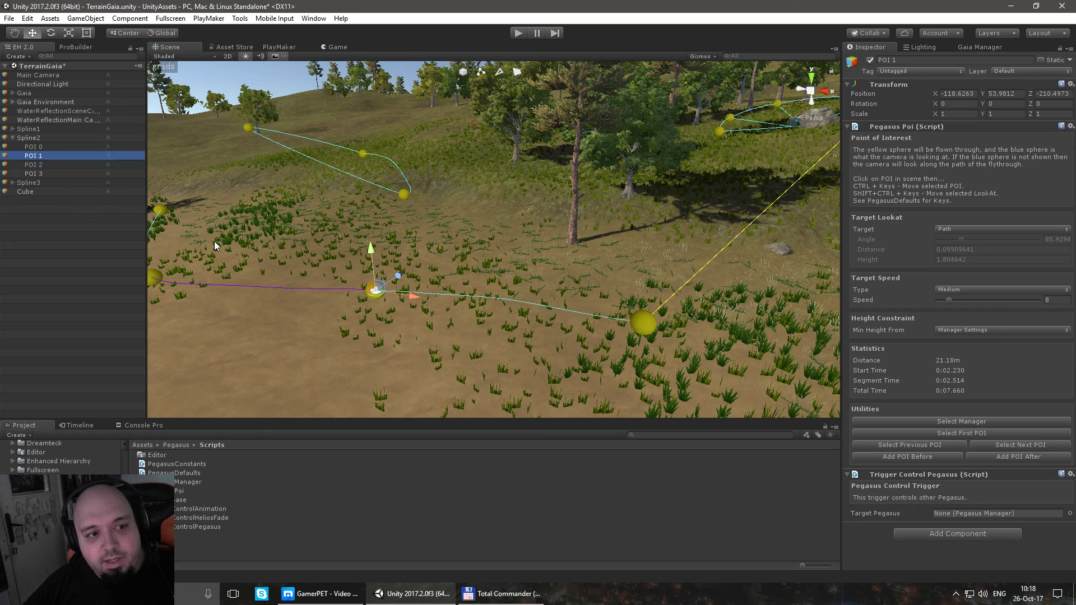
{"action": "left_click_drag", "start_coordinate": [257, 254], "coordinate": [971, 512]}
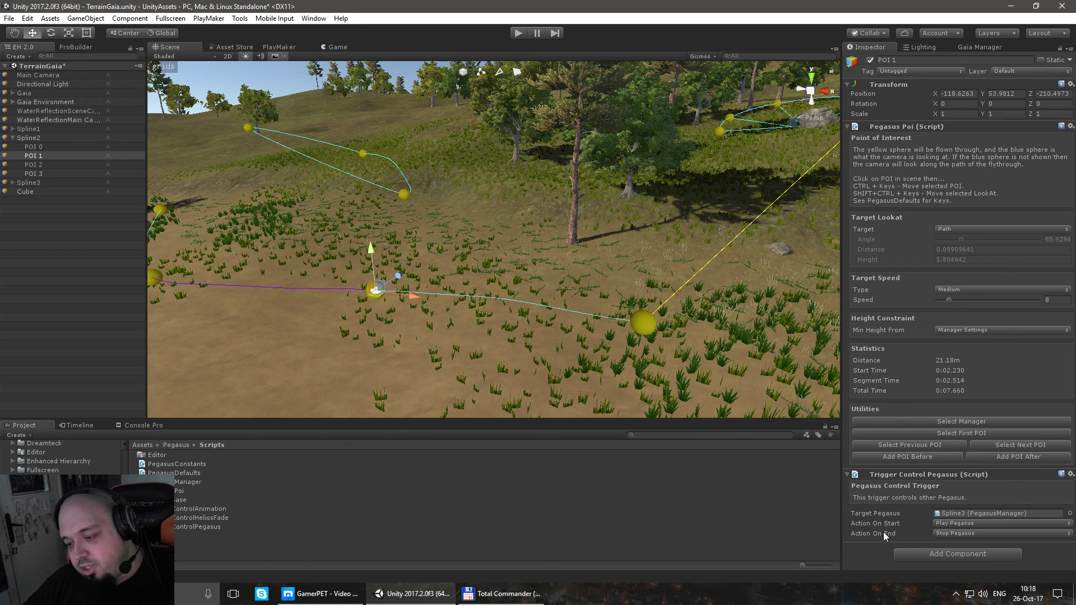
{"action": "left_click", "coordinate": [961, 533]}
{"action": "left_click", "coordinate": [968, 530]}
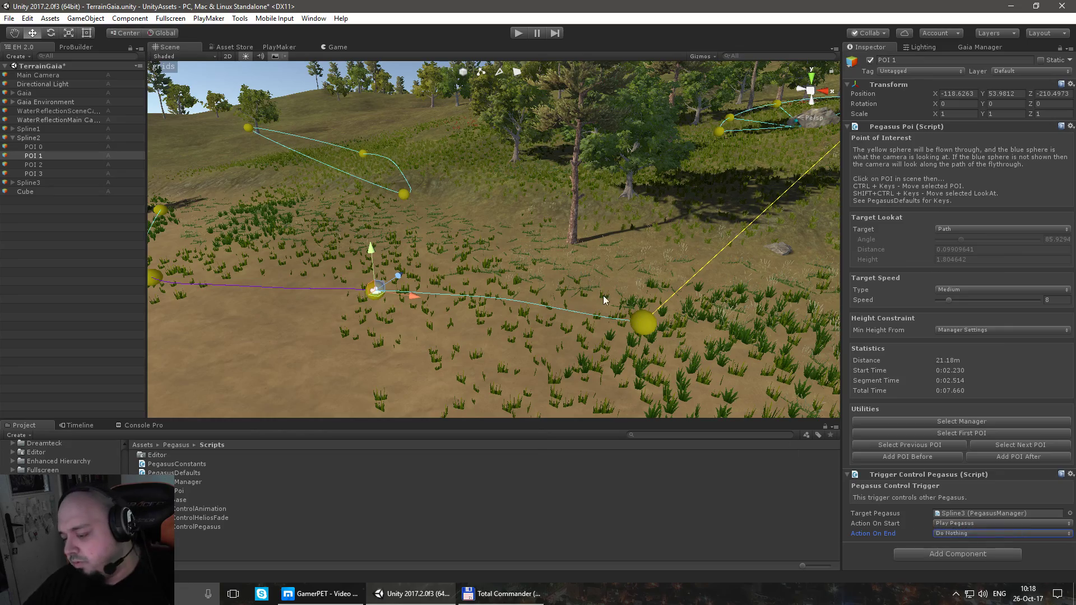
Play the scene and watch in the Scene view how the camera passing Spline2's POI 1 triggers the cube on Spline3
{"action": "mouse_move", "coordinate": [588, 286]}
{"action": "left_mouse_down", "text": "alt"}
{"action": "mouse_move", "coordinate": [555, 283]}
{"action": "mouse_move", "coordinate": [575, 277]}
{"action": "left_mouse_up", "text": "alt"}
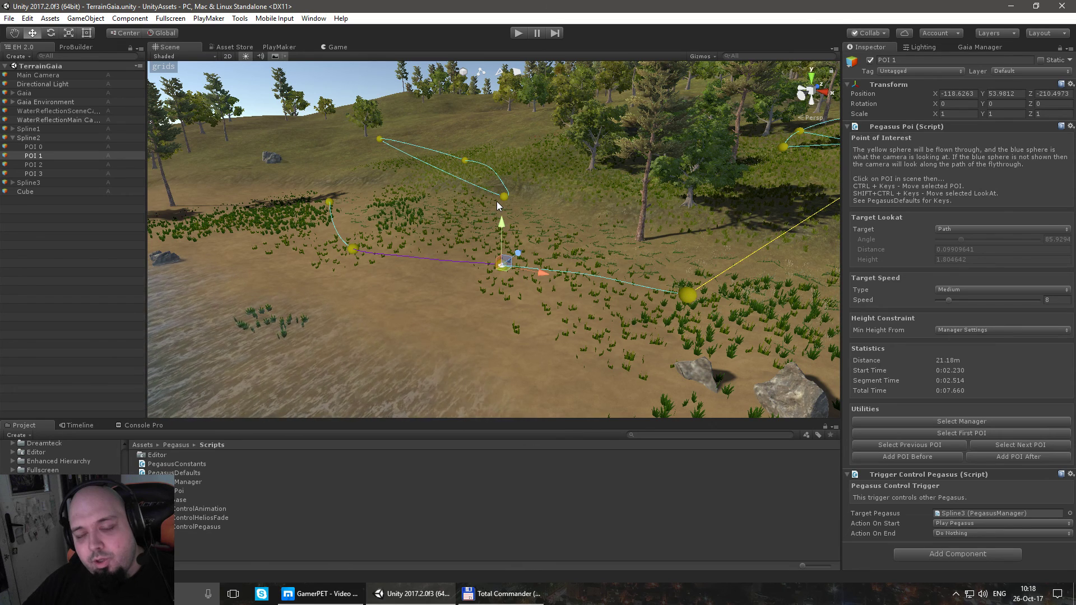
{"action": "left_click", "coordinate": [519, 35]}
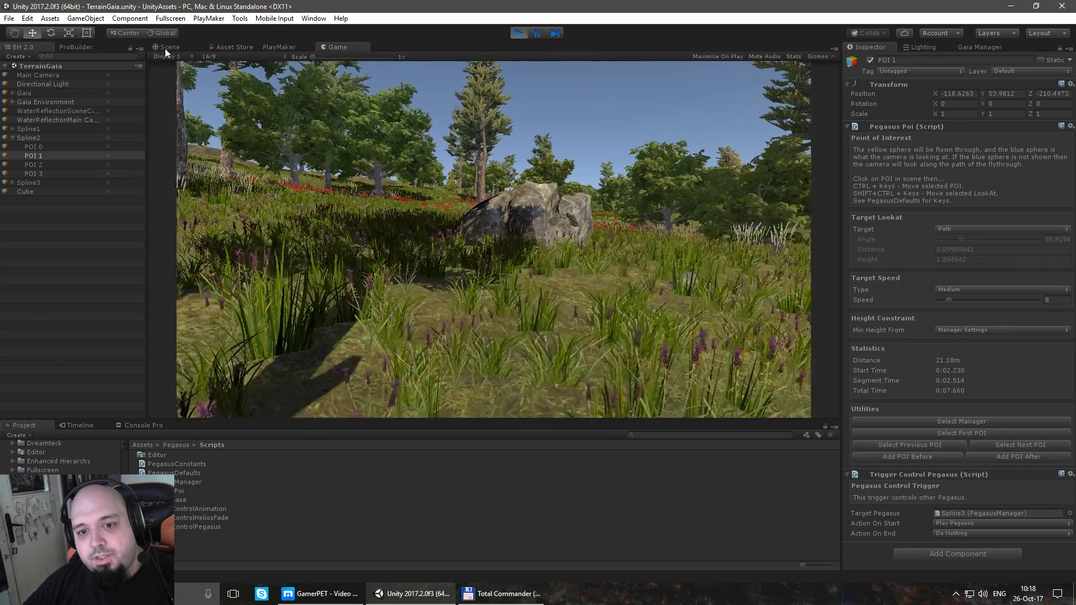
{"action": "left_click", "coordinate": [165, 47]}
{"action": "right_click_drag", "start_coordinate": [585, 263], "coordinate": [623, 241]}
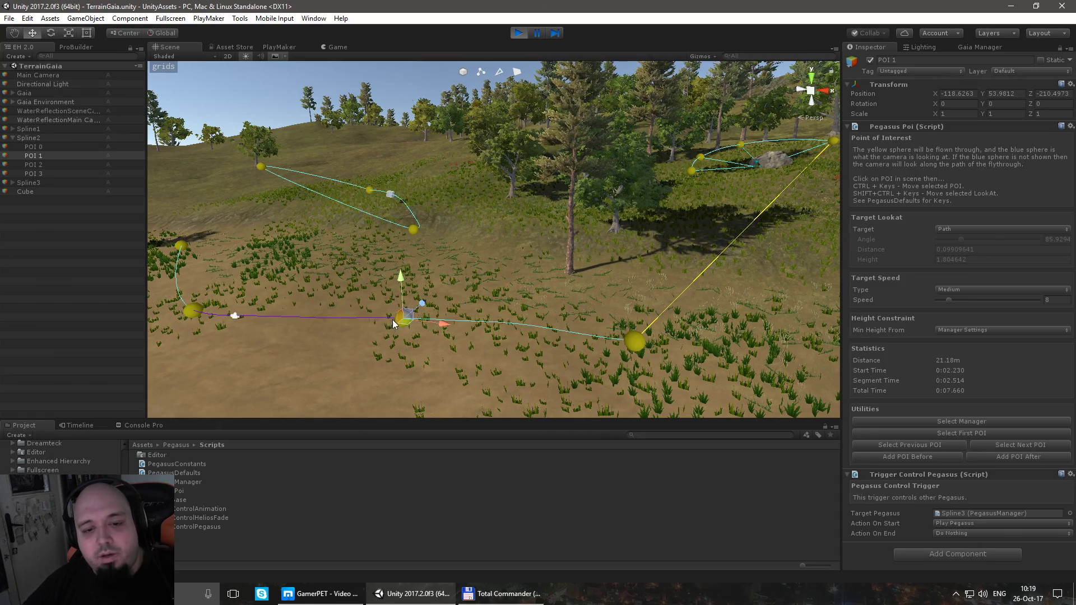
{"action": "right_click_drag", "start_coordinate": [356, 235], "coordinate": [318, 226]}
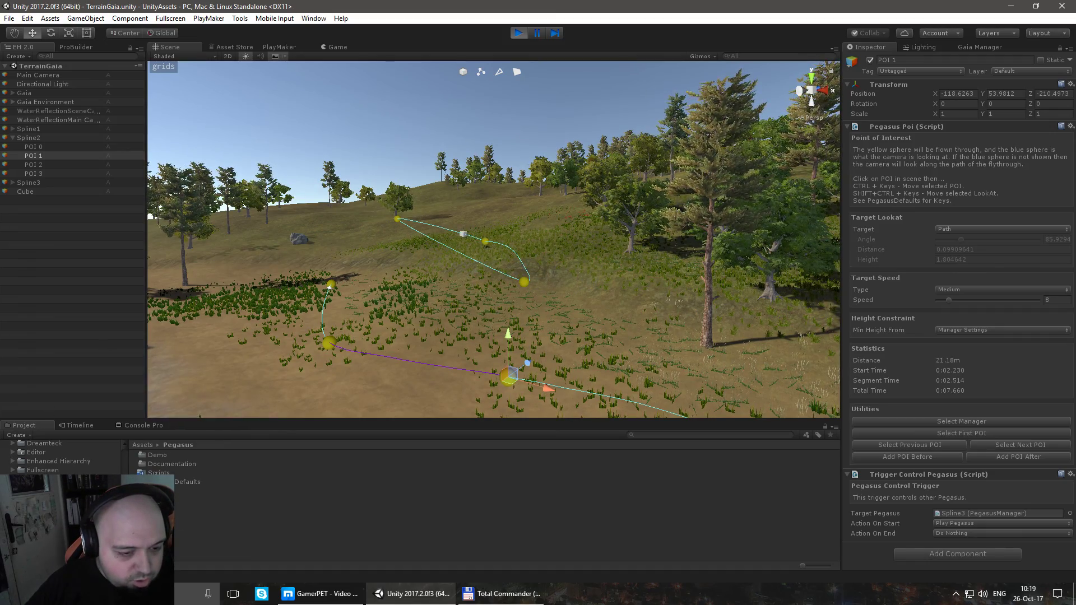
Inspect the key assignments in the PegasusDefaults asset and stop playback
{"action": "left_click", "coordinate": [652, 482]}
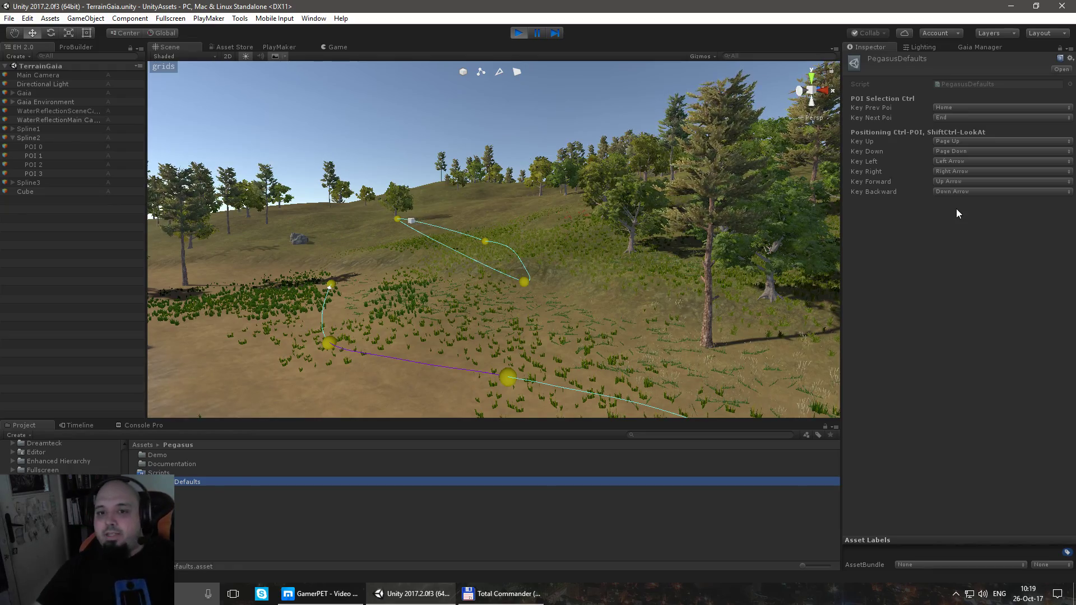
{"action": "left_click", "coordinate": [518, 33]}
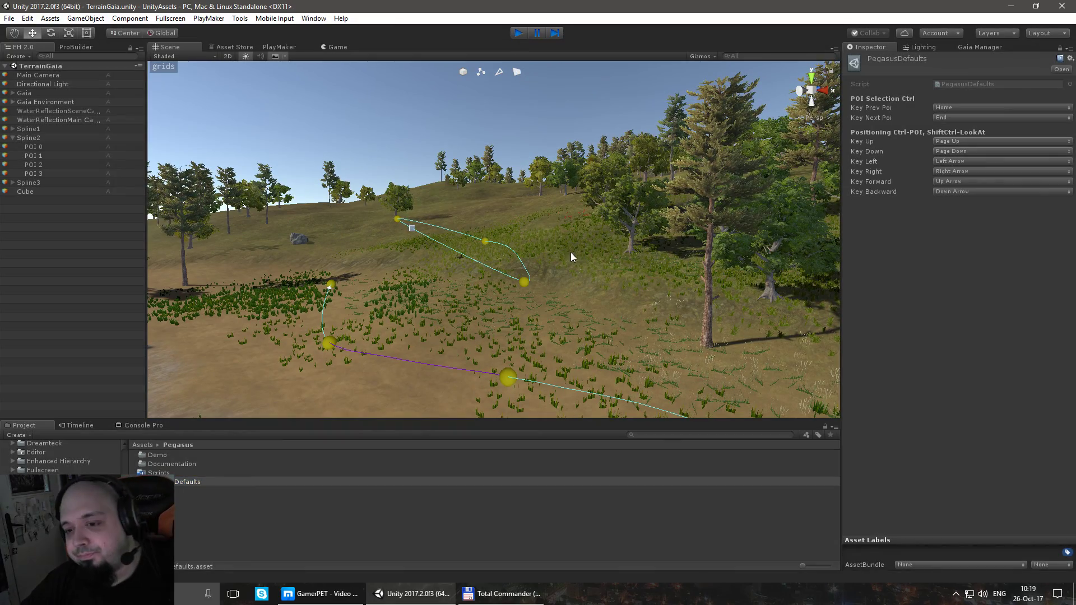
Review the components on Spline2's POIs, checking POI 1, POI 2 and POI 0 individually for triggers
{"action": "right_click_drag", "start_coordinate": [535, 247], "coordinate": [516, 269]}
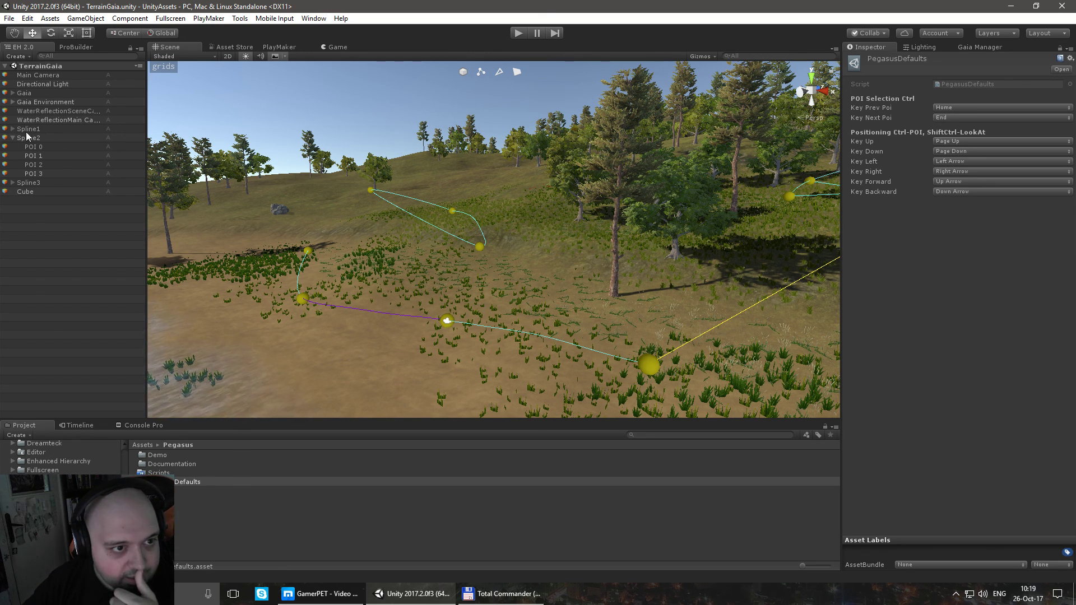
{"action": "left_click", "coordinate": [36, 147]}
{"action": "left_click", "coordinate": [49, 171], "text": "shift"}
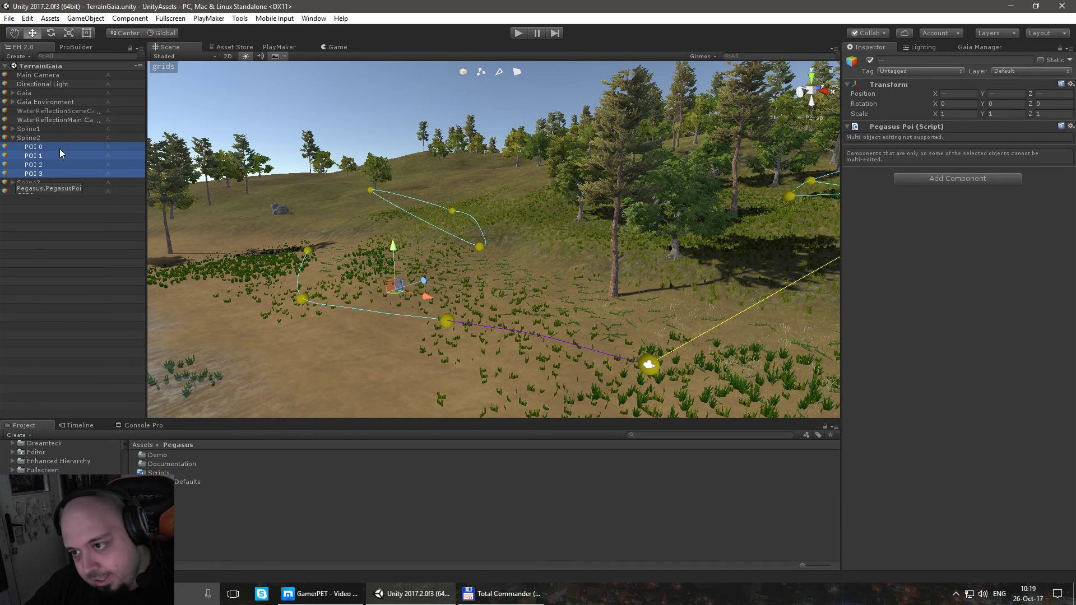
{"action": "left_click", "coordinate": [46, 155]}
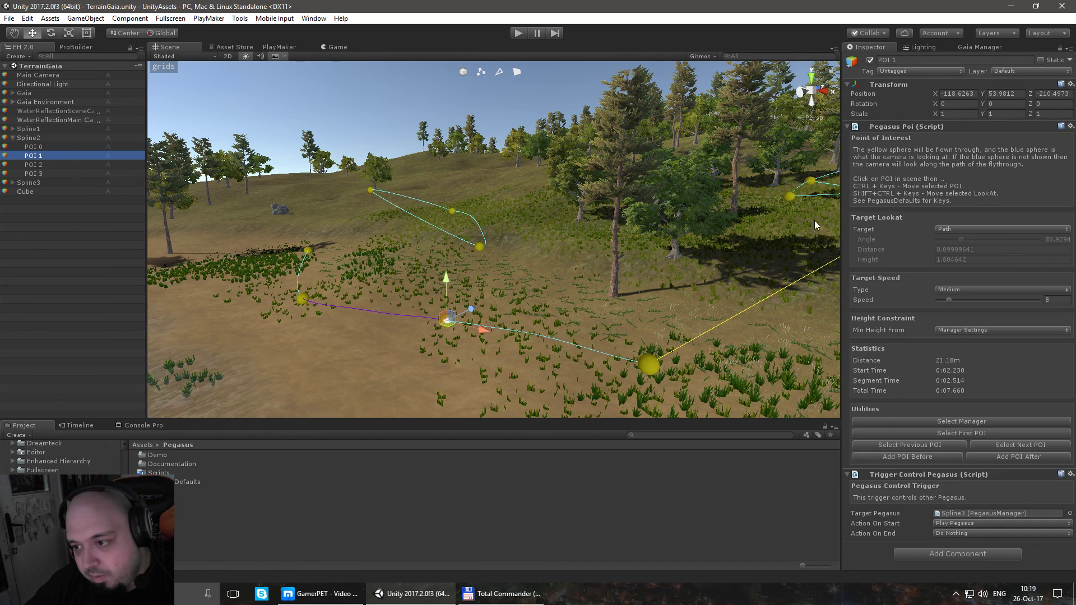
{"action": "key", "text": "Down"}
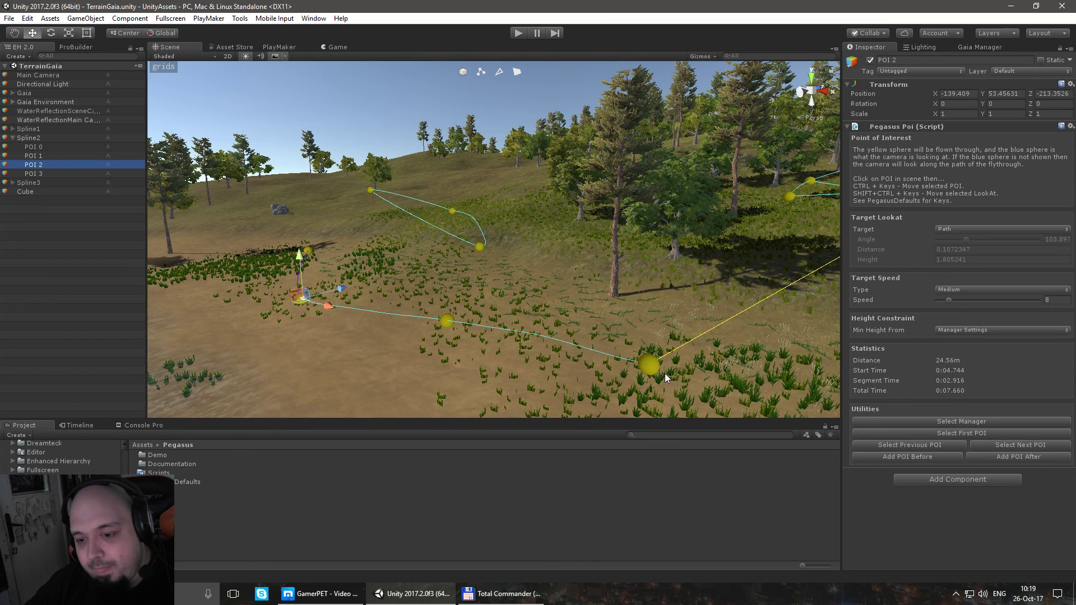
{"action": "left_click", "coordinate": [649, 364]}
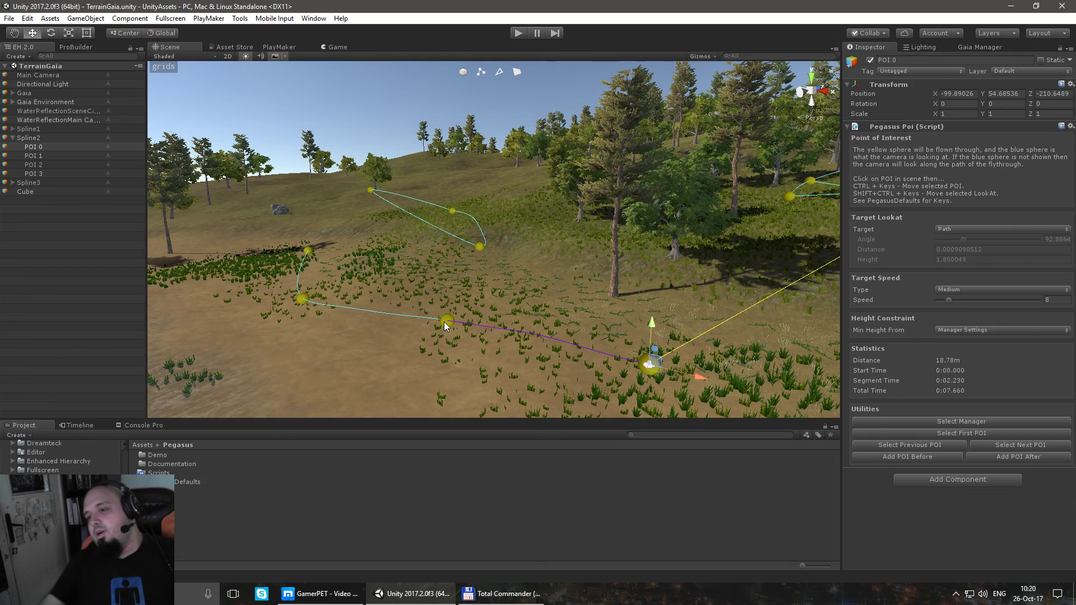
{"action": "right_click_drag", "start_coordinate": [507, 304], "coordinate": [558, 294]}
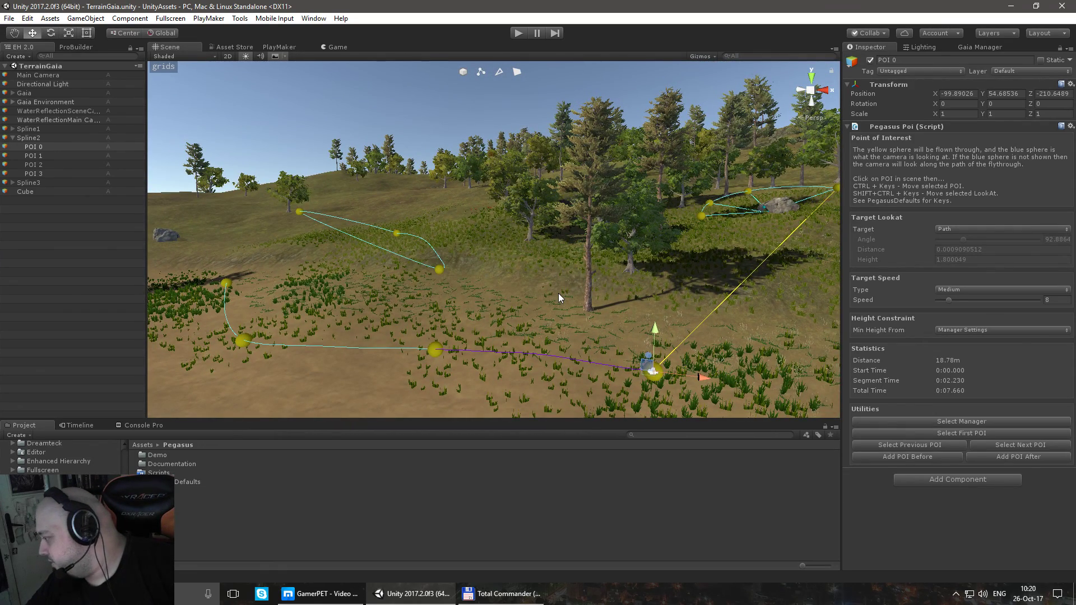